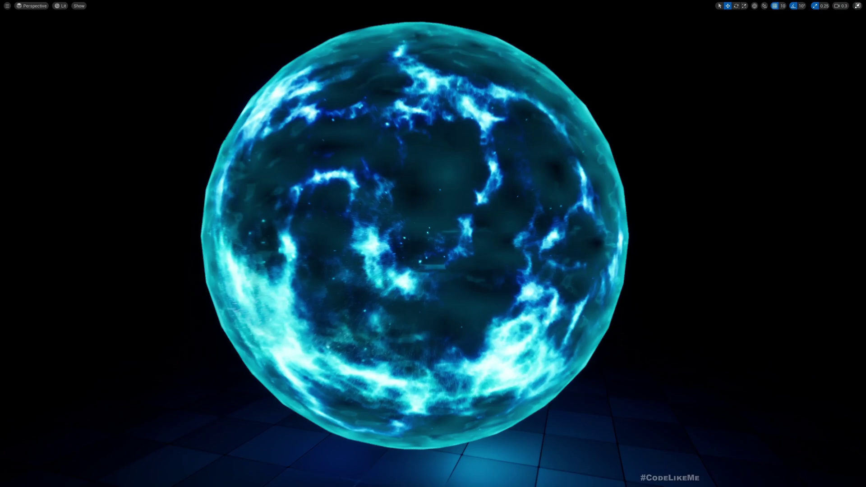
Examine the large glowing sphere's animated translucent material from close up and from a distance.
{"action": "key", "text": "w"}
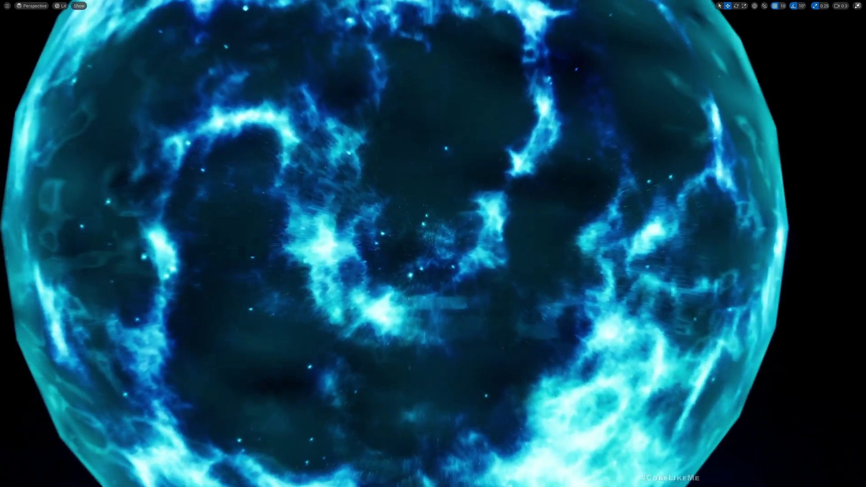
{"action": "key", "text": "w"}
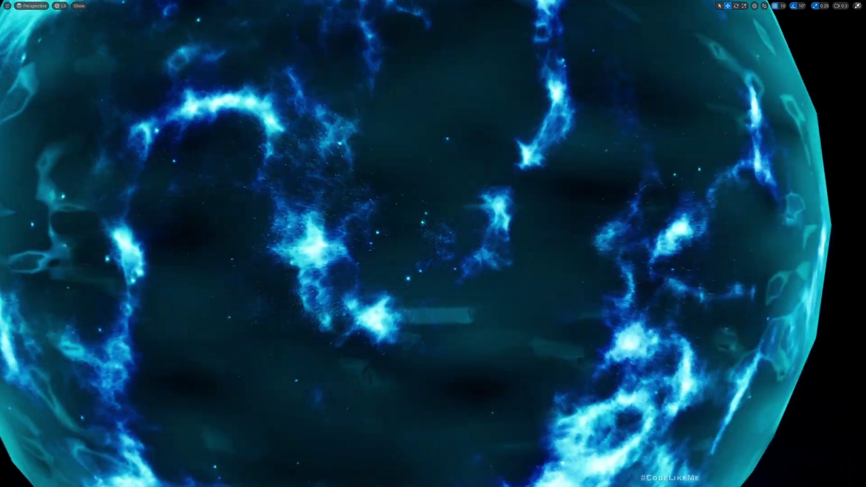
{"action": "key", "text": "w"}
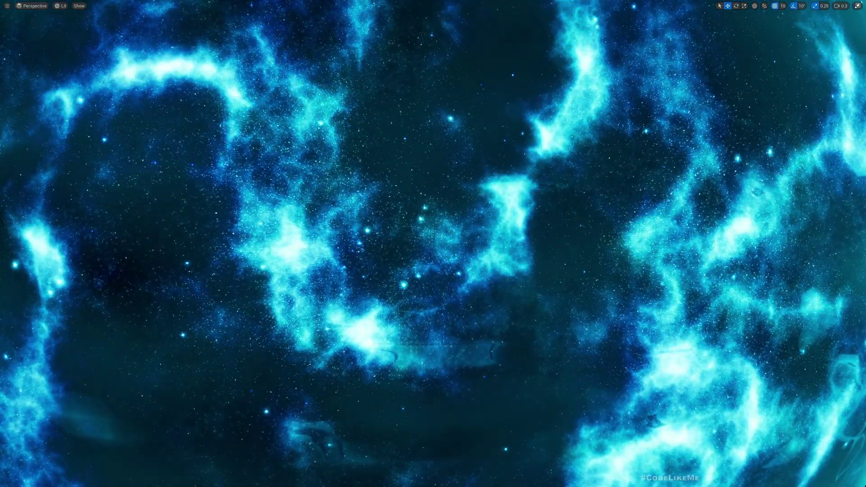
{"action": "key", "text": "s"}
{"action": "scroll", "coordinate": [433, 244], "scroll_direction": "down", "scroll_amount": 2}
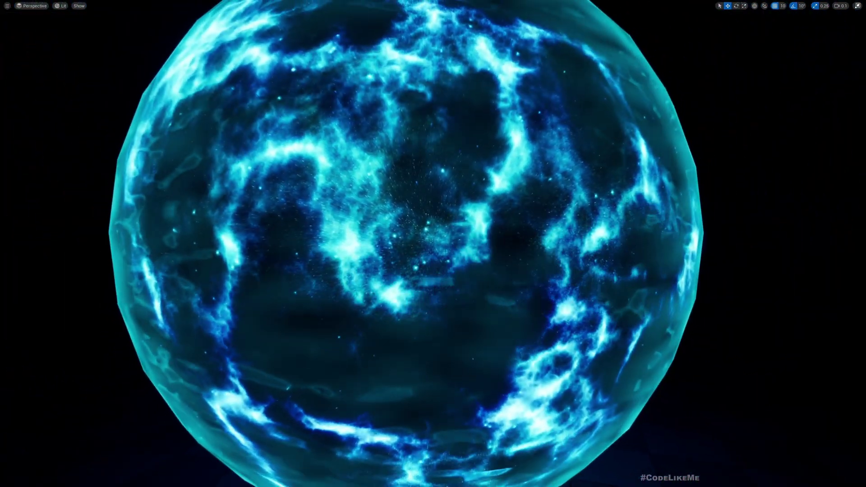
{"action": "key", "text": "s"}
{"action": "scroll", "coordinate": [433, 243], "scroll_direction": "up", "scroll_amount": 1}
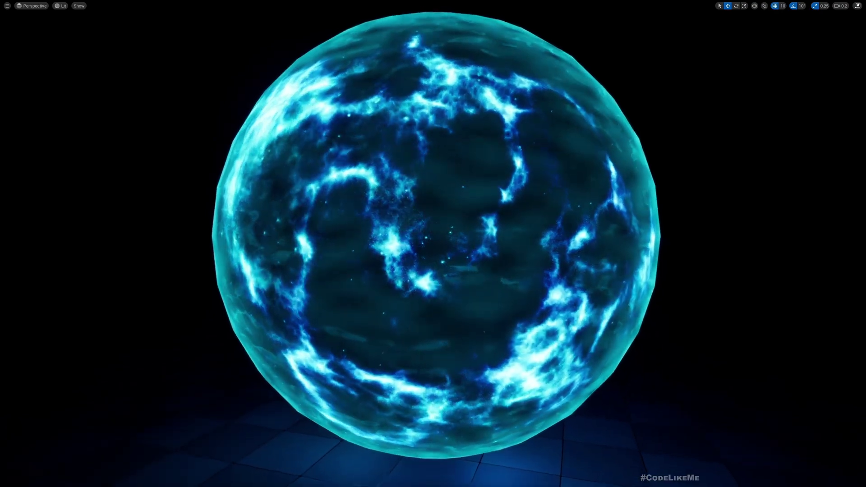
{"action": "key", "text": "w"}
{"action": "scroll", "coordinate": [433, 244], "scroll_direction": "up", "scroll_amount": 1}
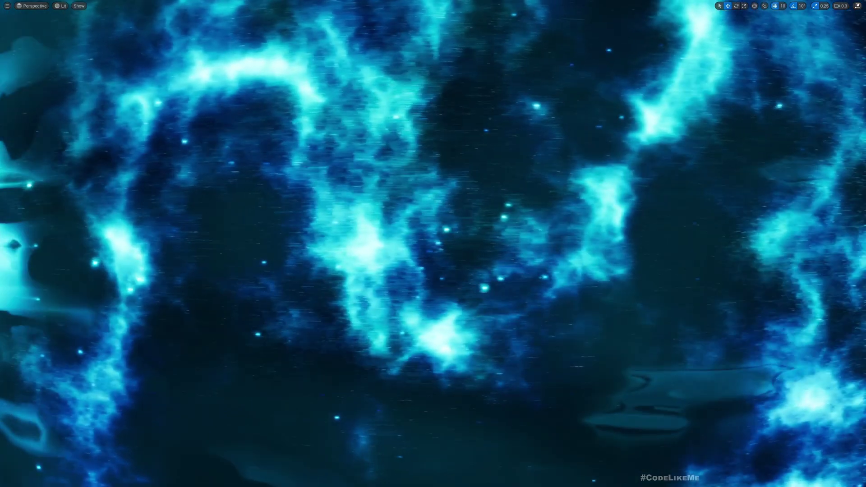
{"action": "key", "text": "s"}
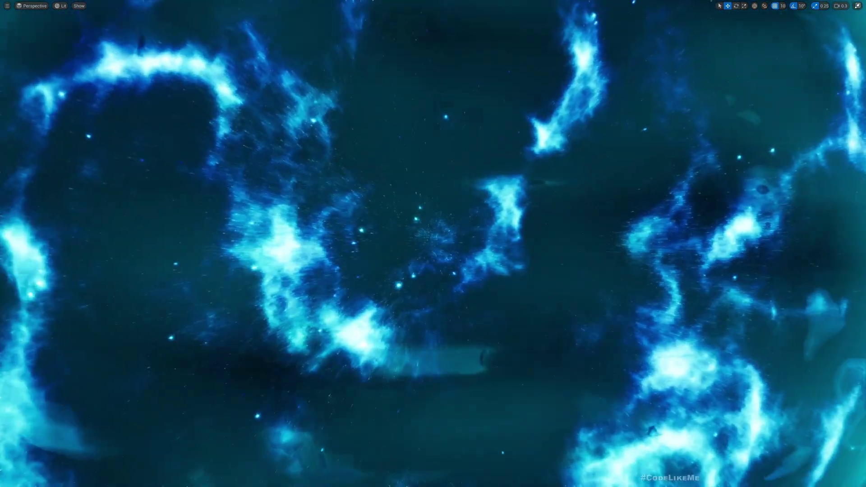
{"action": "key", "text": "s"}
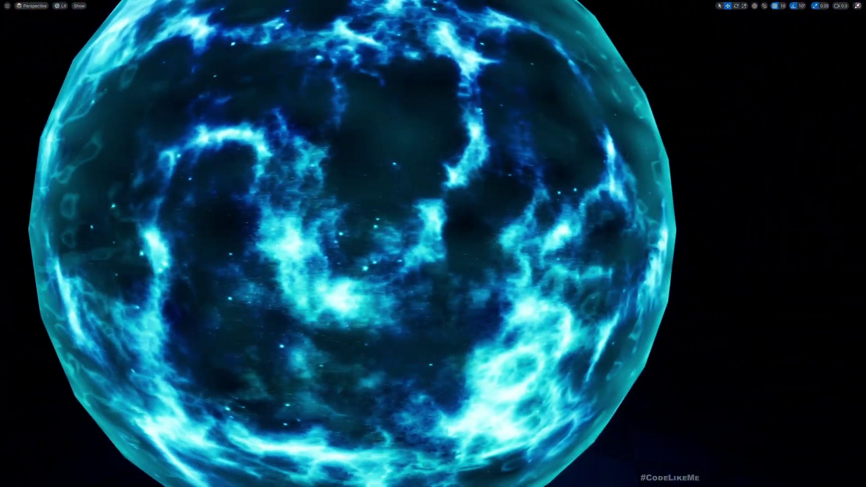
Examine the large sphere from other angles, and inspect the same material on the smaller preview mesh with a base.
{"action": "right_click_drag", "start_coordinate": [433, 243], "coordinate": [304, 244]}
{"action": "right_click_drag", "start_coordinate": [315, 382], "coordinate": [334, 382]}
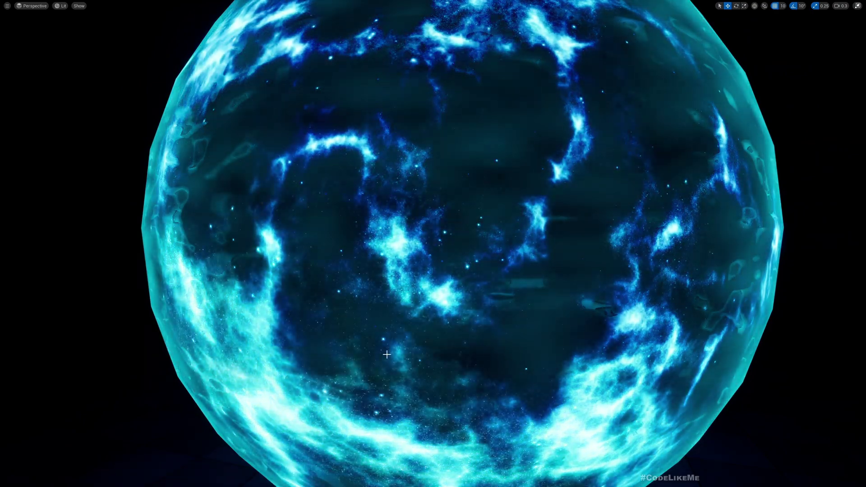
{"action": "key", "text": "s"}
{"action": "right_click_drag", "start_coordinate": [335, 381], "coordinate": [291, 364]}
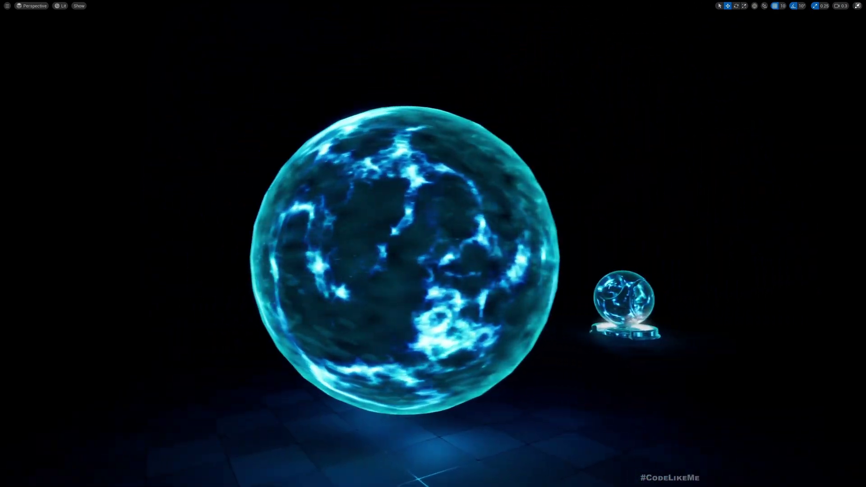
{"action": "right_click_drag", "start_coordinate": [291, 363], "coordinate": [288, 398]}
{"action": "key", "text": "w"}
{"action": "scroll", "coordinate": [362, 375], "scroll_direction": "up", "scroll_amount": 2}
{"action": "key", "text": "w"}
{"action": "key", "text": "a"}
{"action": "key", "text": "w"}
{"action": "key", "text": "w"}
{"action": "key", "text": "d"}
{"action": "key", "text": "d"}
{"action": "key", "text": "s"}
{"action": "key", "text": "d"}
{"action": "scroll", "coordinate": [277, 397], "scroll_direction": "down", "scroll_amount": 3}
{"action": "key", "text": "w"}
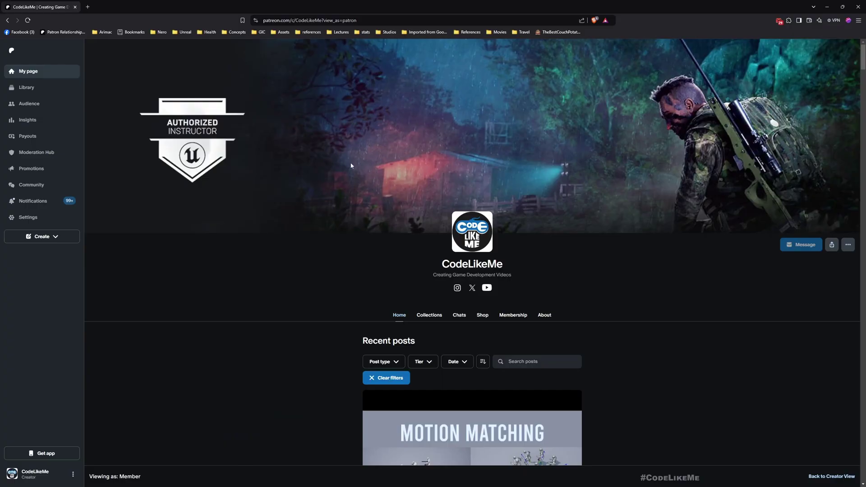
Look through the recent tutorial posts on the CodeLikeMe Patreon page in the browser.
{"action": "scroll", "coordinate": [351, 165], "scroll_direction": "down", "scroll_amount": 15}
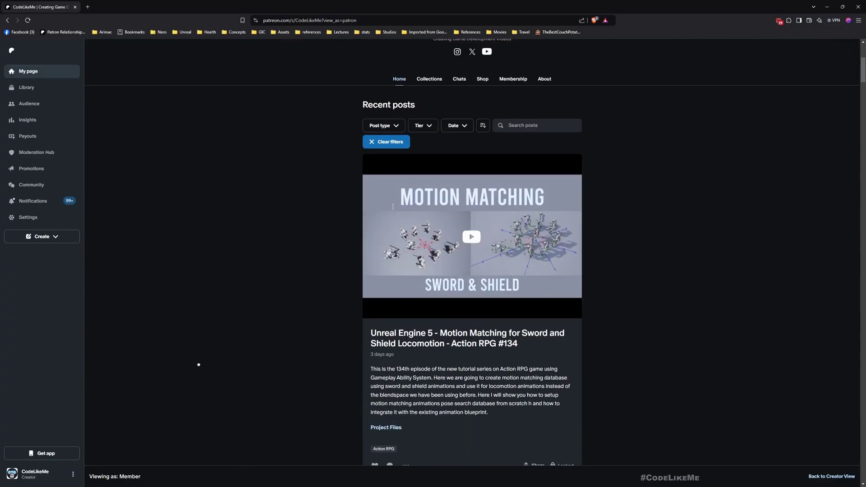
{"action": "scroll", "coordinate": [391, 215], "scroll_direction": "down", "scroll_amount": 15}
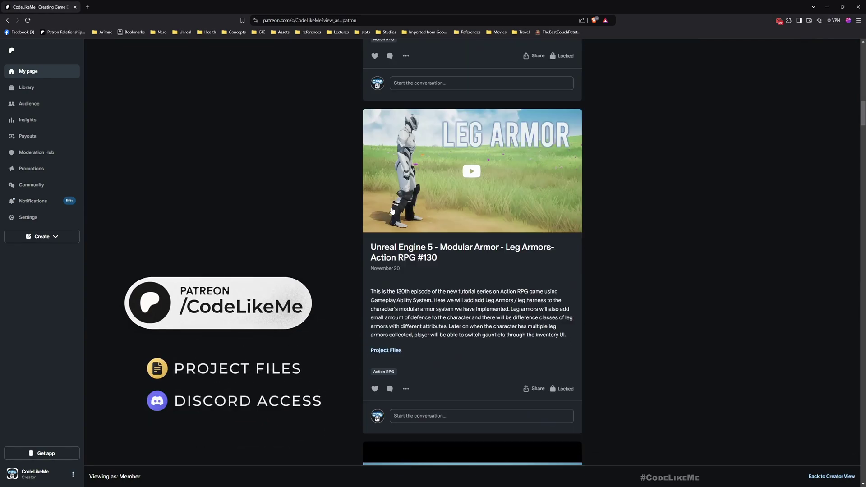
{"action": "scroll", "coordinate": [388, 215], "scroll_direction": "down", "scroll_amount": 15}
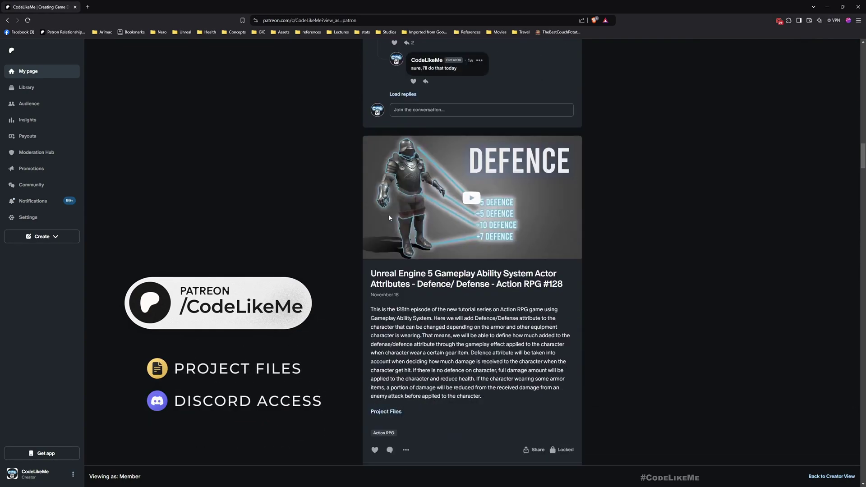
{"action": "scroll", "coordinate": [389, 217], "scroll_direction": "down", "scroll_amount": 15}
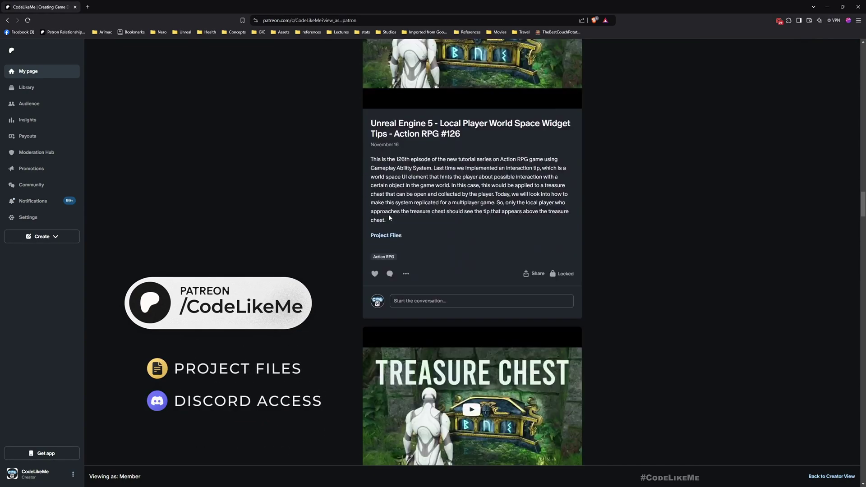
{"action": "scroll", "coordinate": [389, 216], "scroll_direction": "down", "scroll_amount": 15}
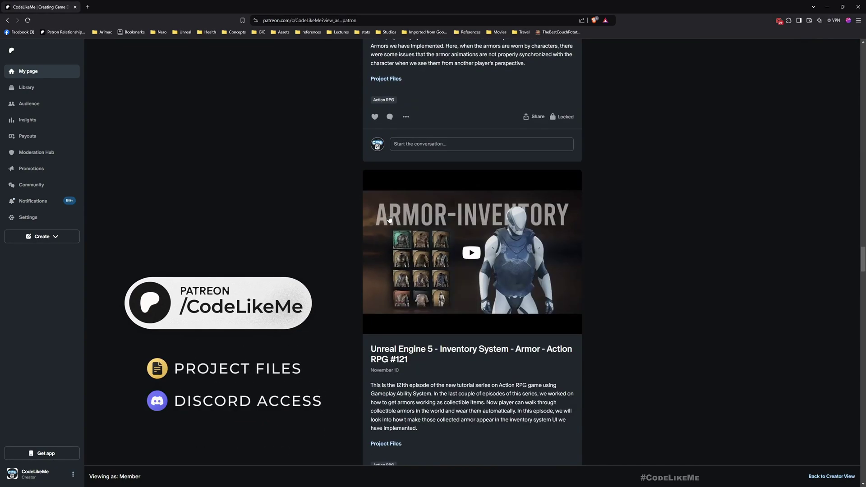
{"action": "scroll", "coordinate": [390, 221], "scroll_direction": "down", "scroll_amount": 15}
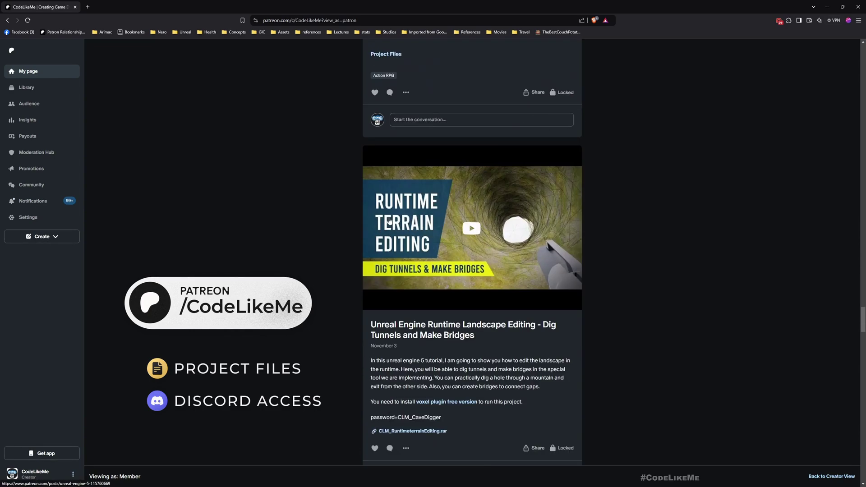
{"action": "scroll", "coordinate": [390, 220], "scroll_direction": "down", "scroll_amount": 5}
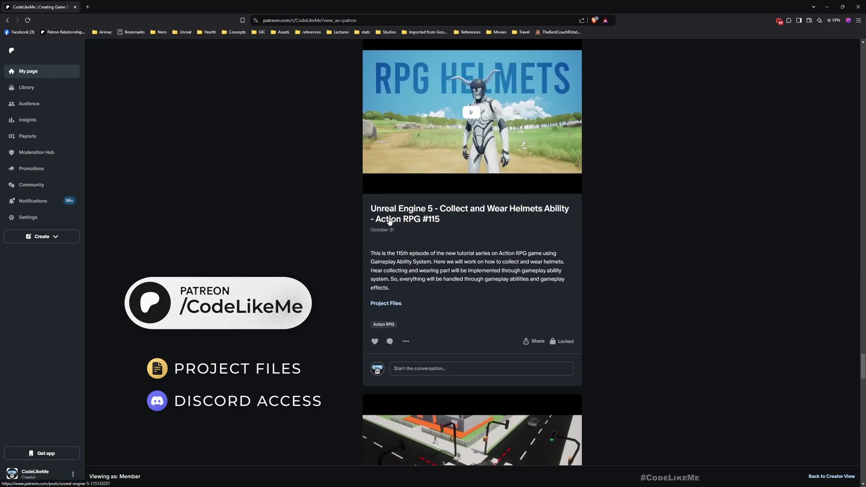
{"action": "scroll", "coordinate": [390, 221], "scroll_direction": "down", "scroll_amount": 20}
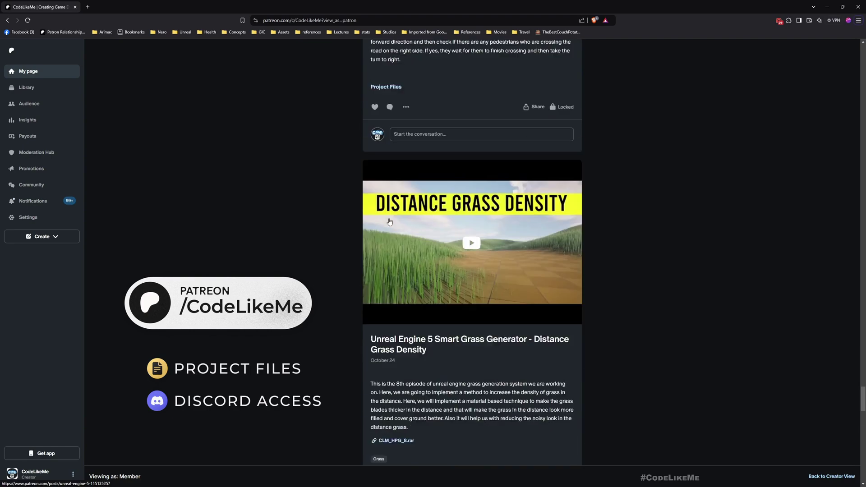
{"action": "scroll", "coordinate": [390, 221], "scroll_direction": "down", "scroll_amount": 20}
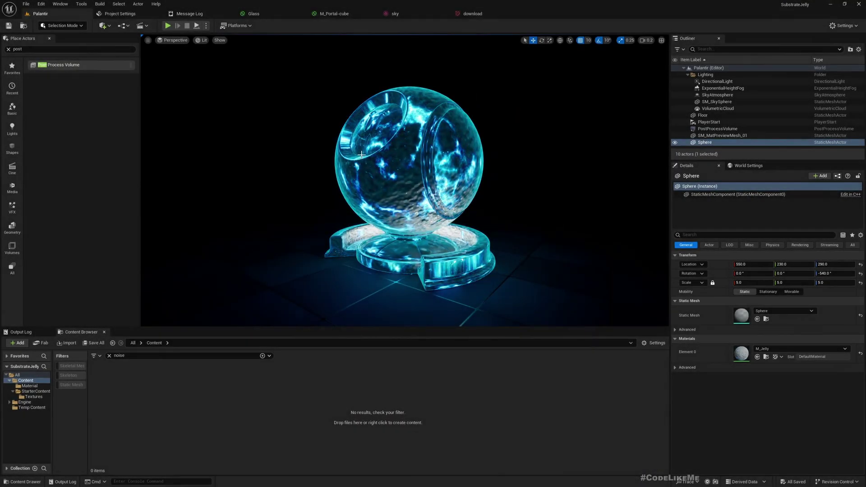
Reopen the Project Settings and search for "substrate" to review the Substrate rendering options.
{"action": "left_click", "coordinate": [117, 13]}
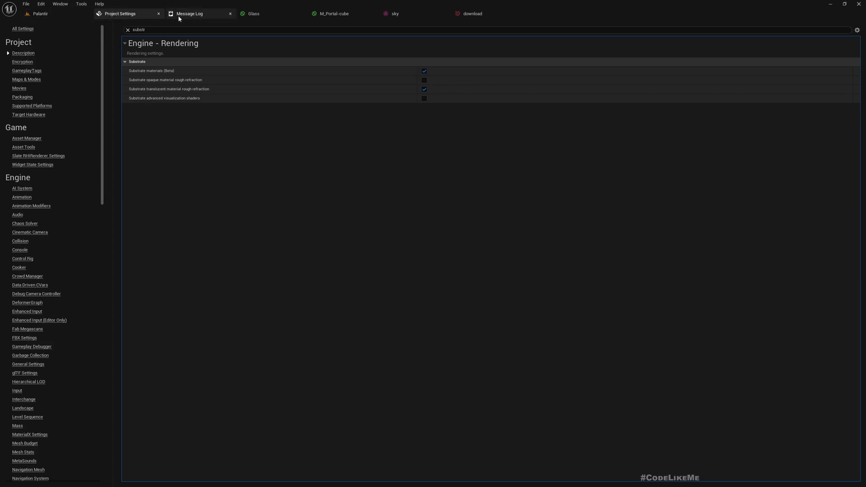
{"action": "left_click", "coordinate": [158, 15]}
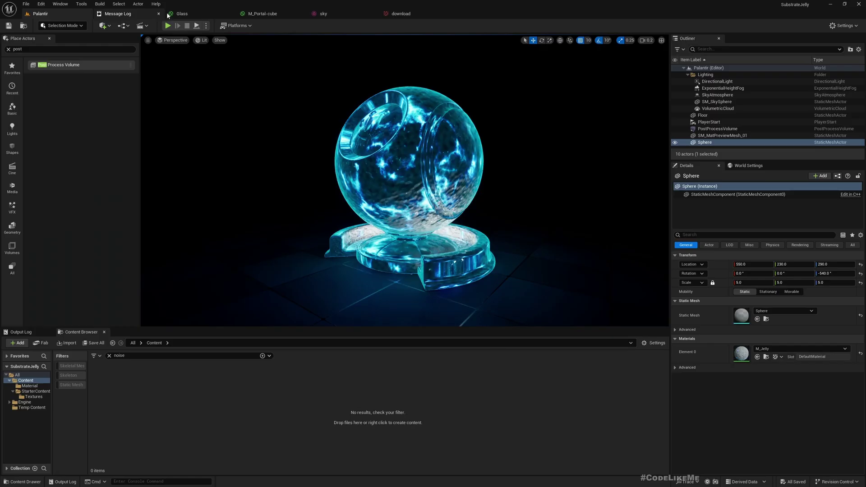
{"action": "left_click", "coordinate": [843, 26]}
{"action": "left_click", "coordinate": [805, 61]}
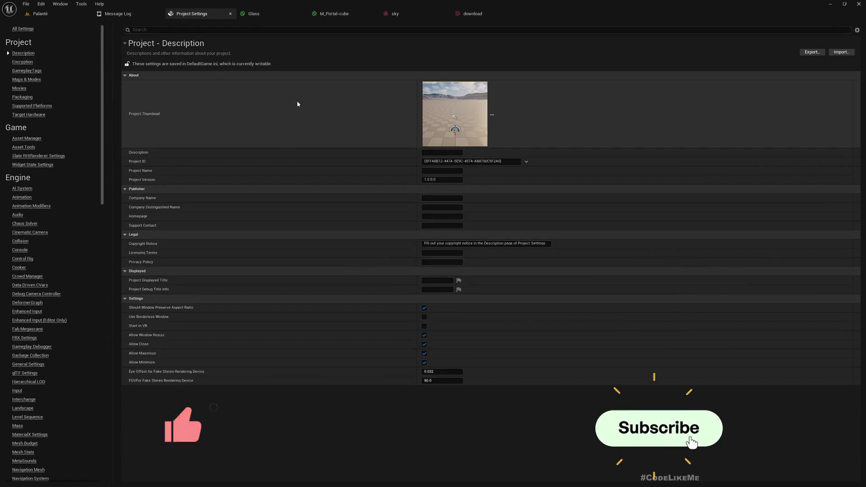
{"action": "left_click", "coordinate": [200, 30]}
{"action": "type", "text": "substrate"}
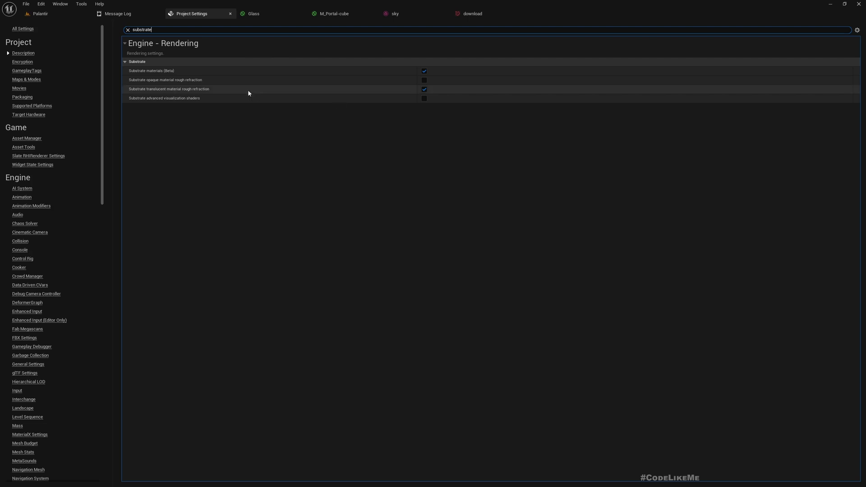
{"action": "mouse_move", "coordinate": [177, 93]}
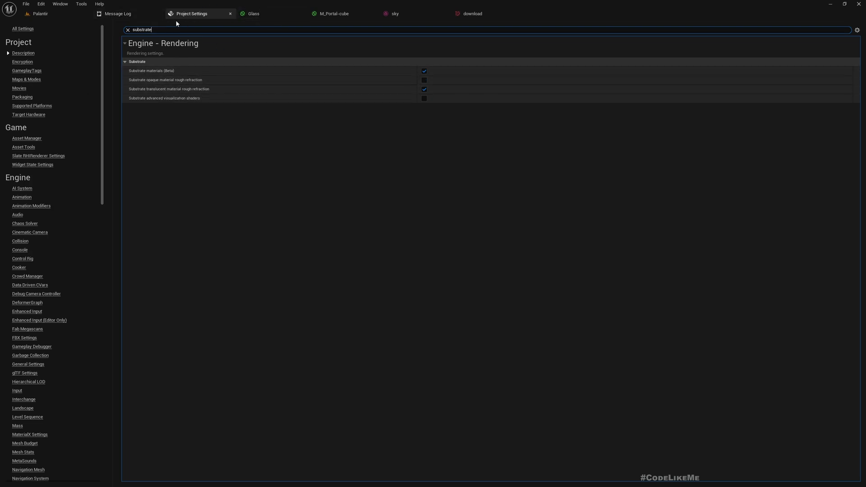
Clear the asset search filter and create a new material named M_Substrate in the Content folder.
{"action": "left_click", "coordinate": [40, 14]}
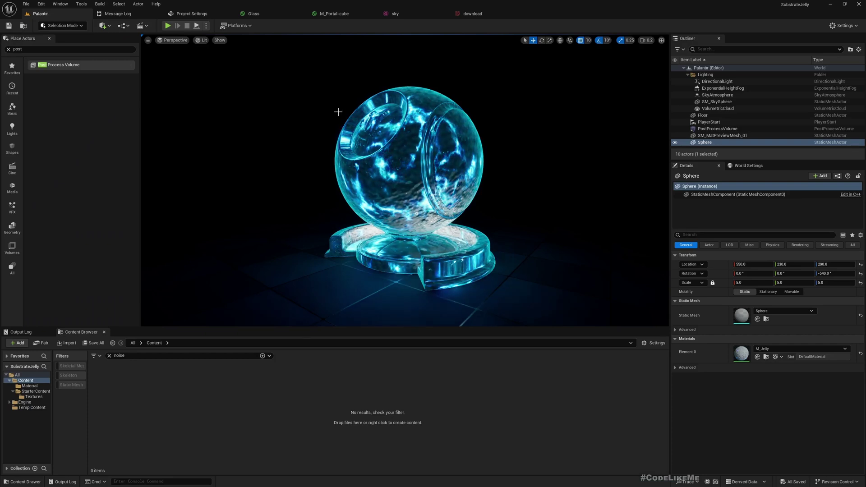
{"action": "left_click_drag", "start_coordinate": [338, 111], "coordinate": [387, 139]}
{"action": "right_click_drag", "start_coordinate": [401, 116], "coordinate": [426, 117]}
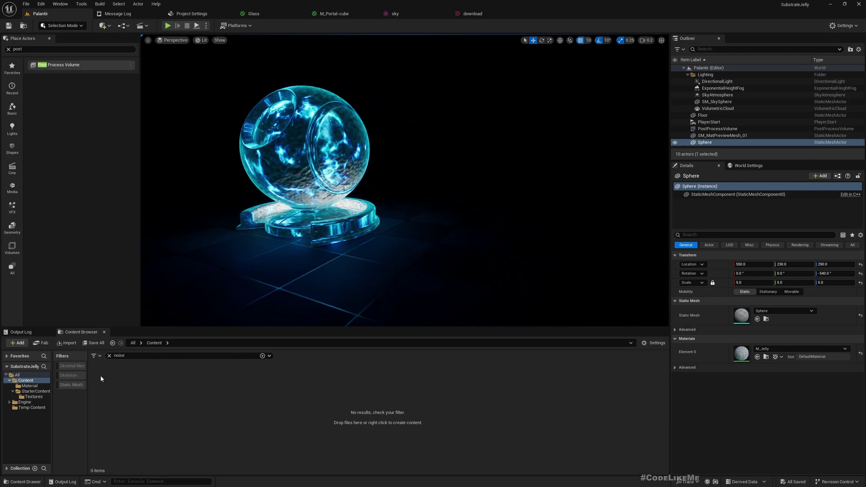
{"action": "left_click", "coordinate": [109, 356]}
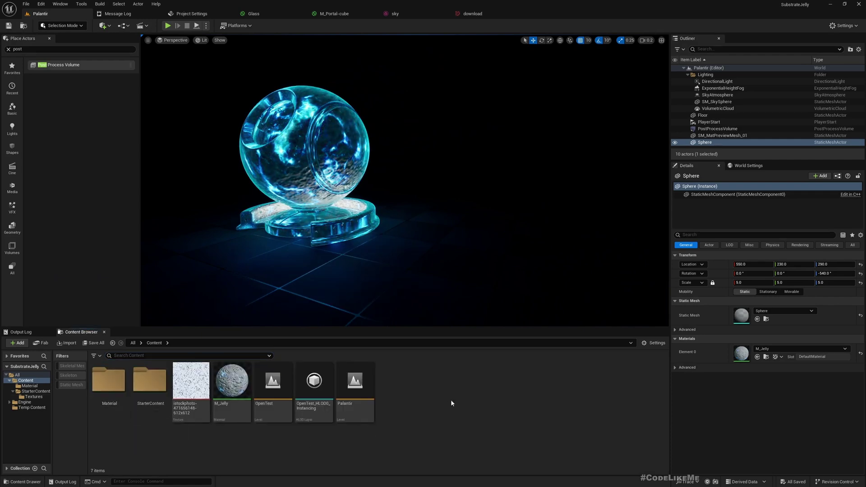
{"action": "right_click", "coordinate": [437, 382]}
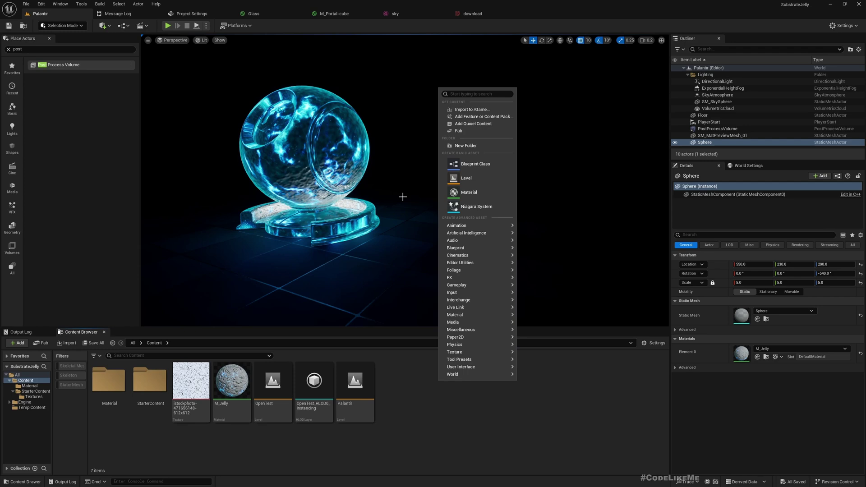
{"action": "left_click", "coordinate": [469, 193]}
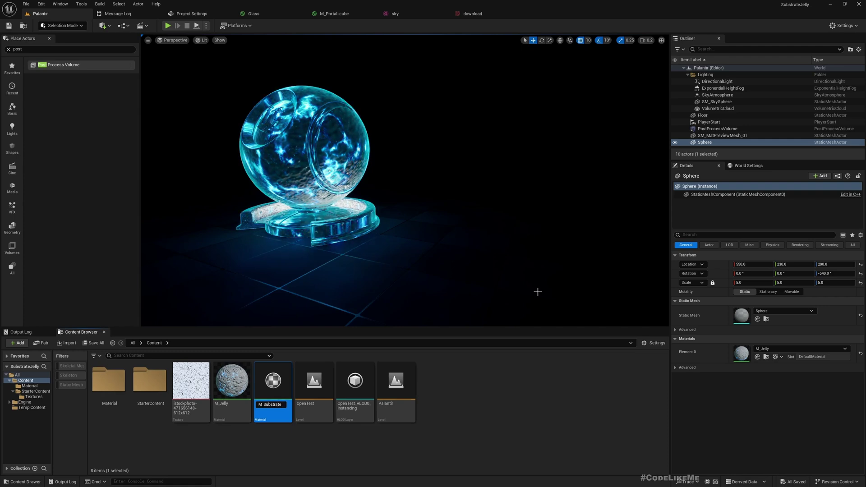
{"action": "type", "text": "M_Substrate"}
{"action": "key", "text": "Return"}
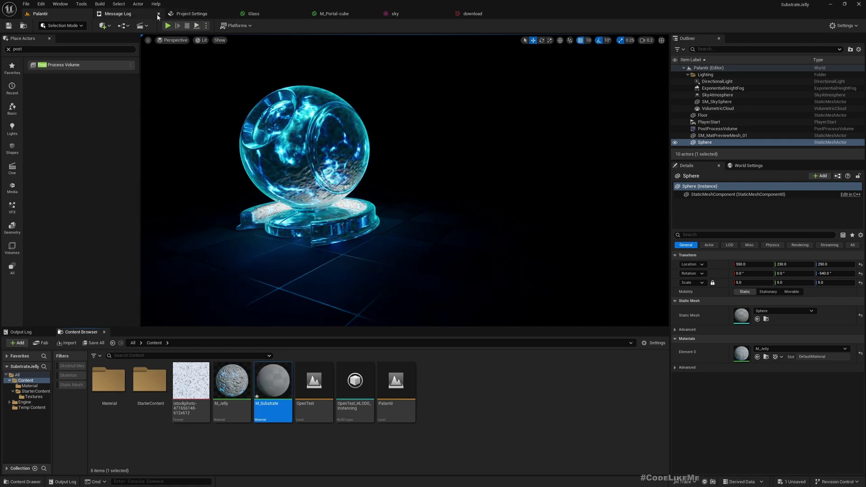
Close the Message Log and recheck the Substrate options in the Project Settings, returning to the Palantir level.
{"action": "left_click", "coordinate": [158, 14]}
{"action": "left_click", "coordinate": [121, 14]}
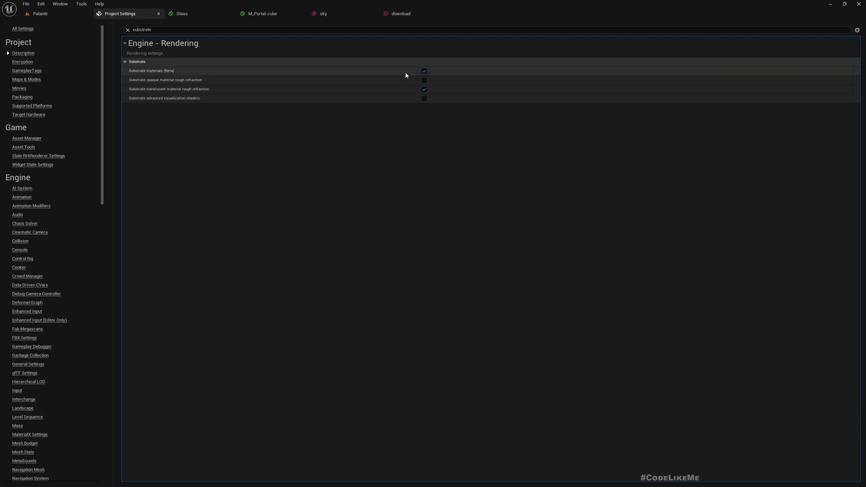
{"action": "left_click", "coordinate": [39, 14]}
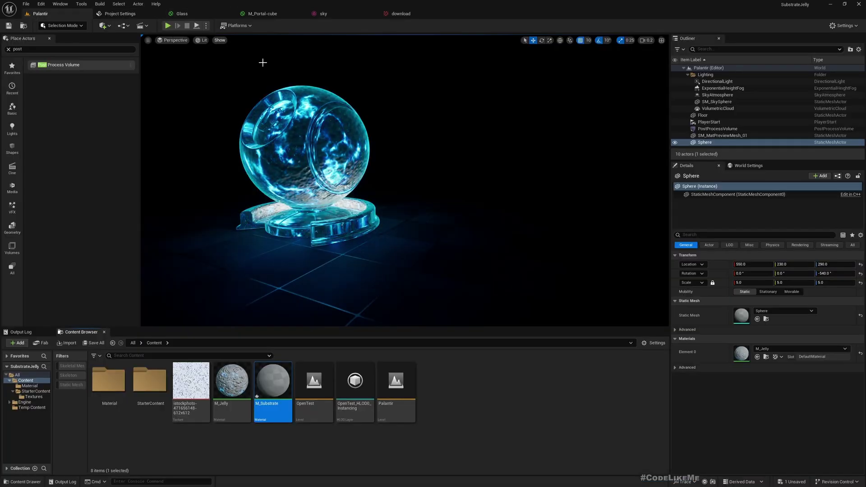
Open the M_Substrate material and move its output node up and away from the Substrate UE4 Default Shading node.
{"action": "double_click", "coordinate": [272, 383]}
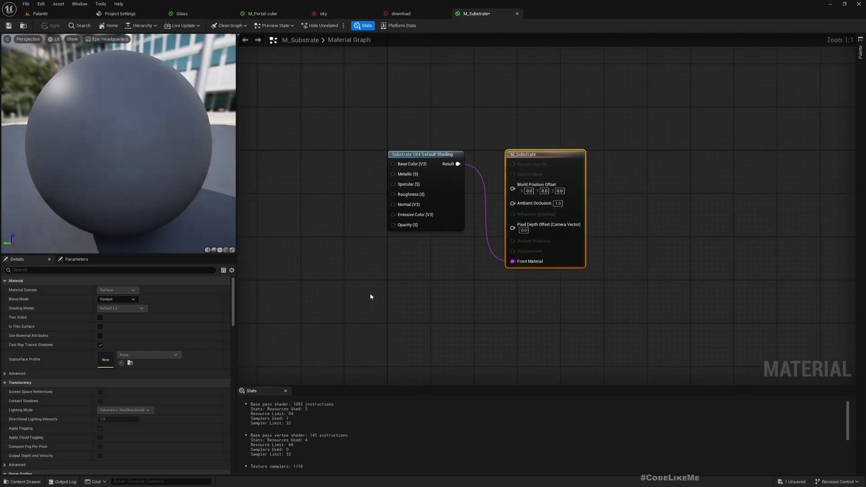
{"action": "scroll", "coordinate": [495, 272], "scroll_direction": "down", "scroll_amount": 3}
{"action": "left_click_drag", "start_coordinate": [533, 236], "coordinate": [580, 167]}
{"action": "scroll", "coordinate": [580, 167], "scroll_direction": "up", "scroll_amount": 1}
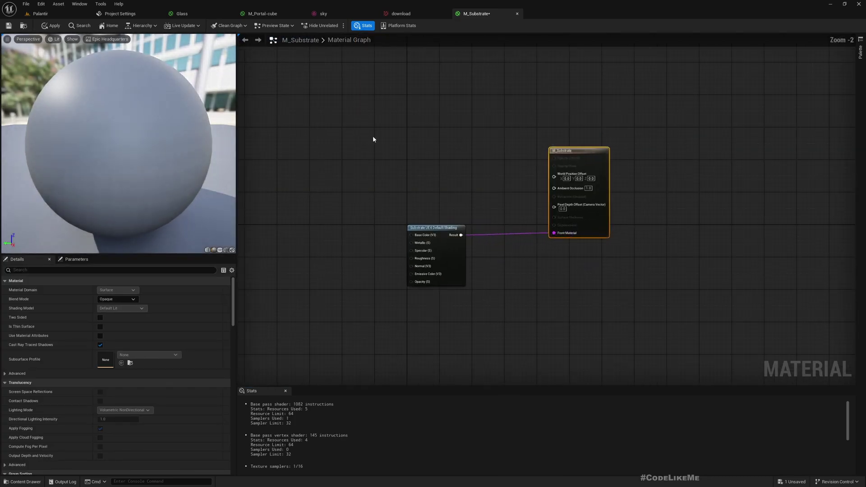
Examine the Substrate UE4 Default Shading node, its inputs and its connection to Front Material on the M_Substrate output node.
{"action": "left_click_drag", "start_coordinate": [570, 280], "coordinate": [571, 282]}
{"action": "left_click", "coordinate": [575, 286]}
{"action": "scroll", "coordinate": [597, 278], "scroll_direction": "up", "scroll_amount": 2}
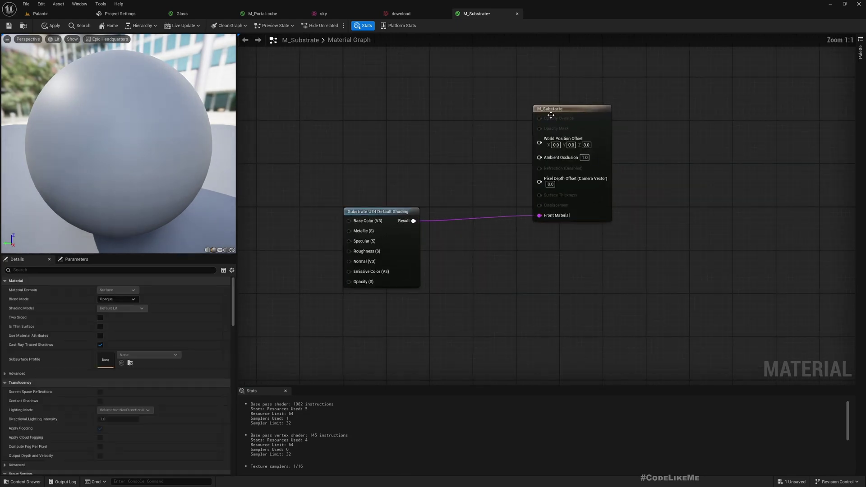
{"action": "left_click_drag", "start_coordinate": [366, 92], "coordinate": [601, 269]}
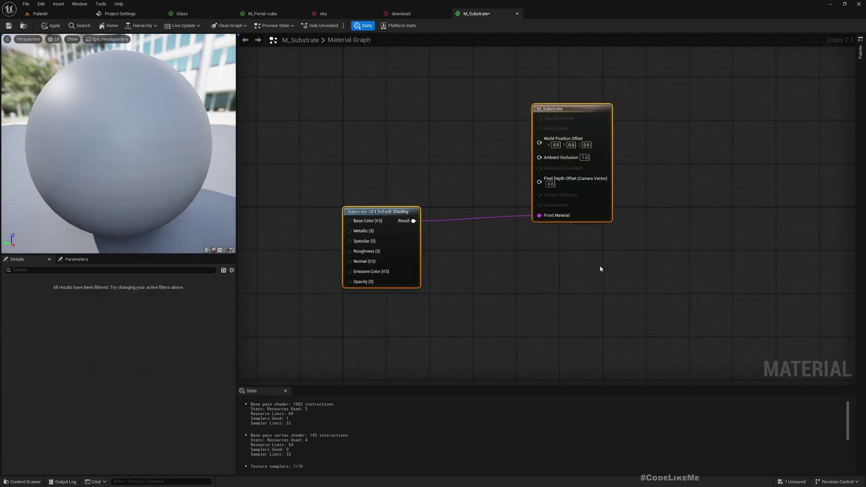
{"action": "mouse_move", "coordinate": [601, 269]}
{"action": "right_mouse_down"}
{"action": "mouse_move", "coordinate": [626, 240]}
{"action": "mouse_move", "coordinate": [608, 268]}
{"action": "right_mouse_up"}
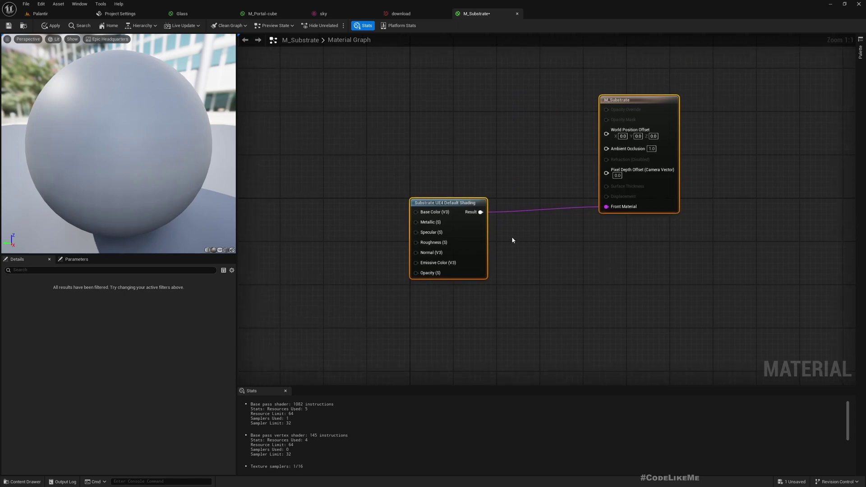
{"action": "scroll", "coordinate": [579, 273], "scroll_direction": "down", "scroll_amount": 2}
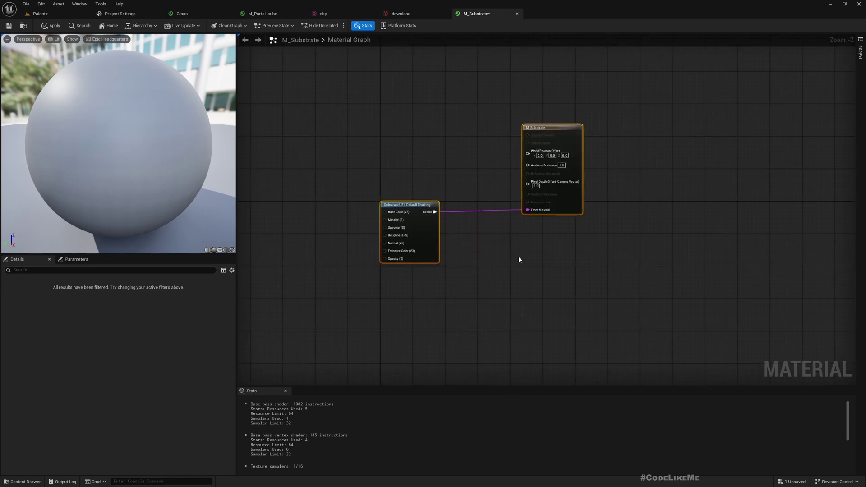
{"action": "scroll", "coordinate": [518, 256], "scroll_direction": "up", "scroll_amount": 2}
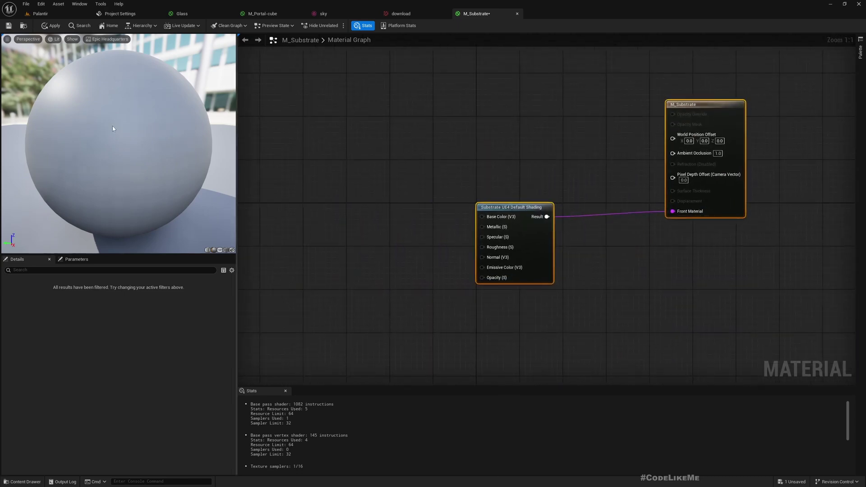
{"action": "scroll", "coordinate": [448, 189], "scroll_direction": "down", "scroll_amount": 3}
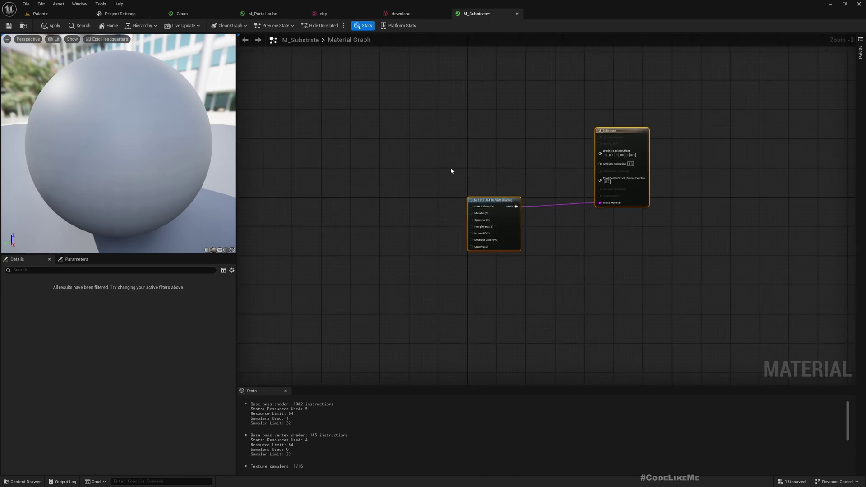
{"action": "left_click_drag", "start_coordinate": [483, 204], "coordinate": [446, 192]}
{"action": "scroll", "coordinate": [486, 236], "scroll_direction": "up", "scroll_amount": 2}
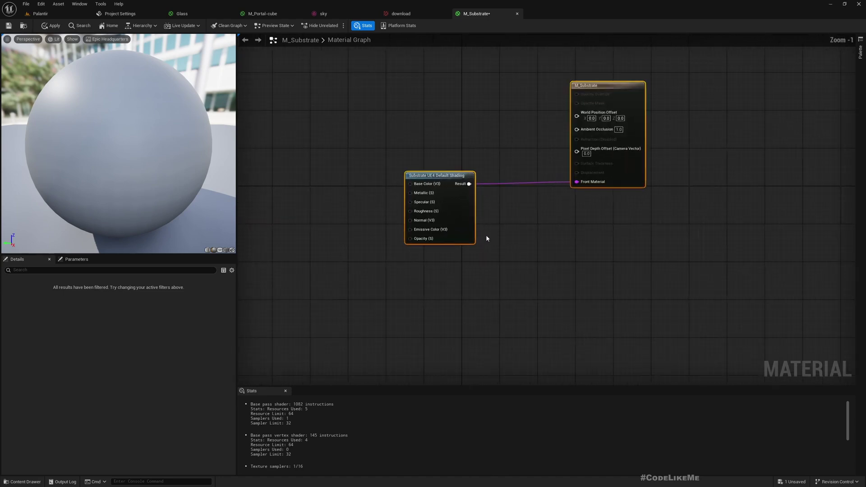
{"action": "right_click_drag", "start_coordinate": [501, 242], "coordinate": [562, 291]}
{"action": "left_click", "coordinate": [624, 281]}
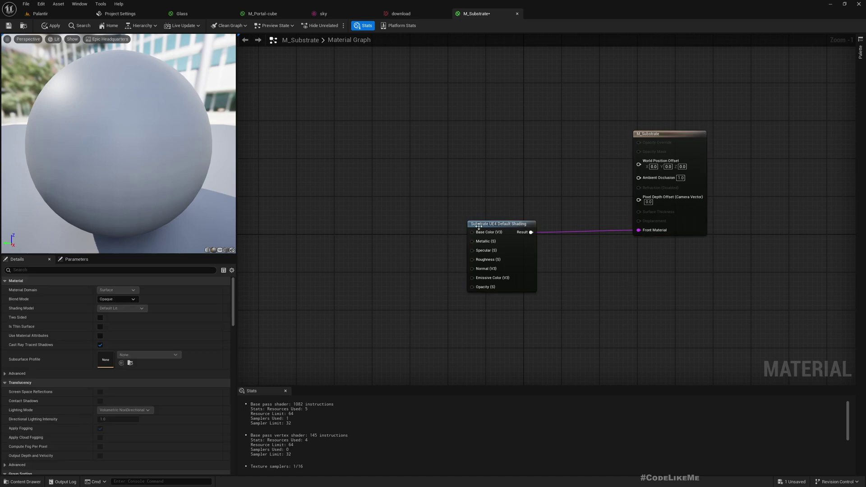
{"action": "left_click", "coordinate": [478, 224]}
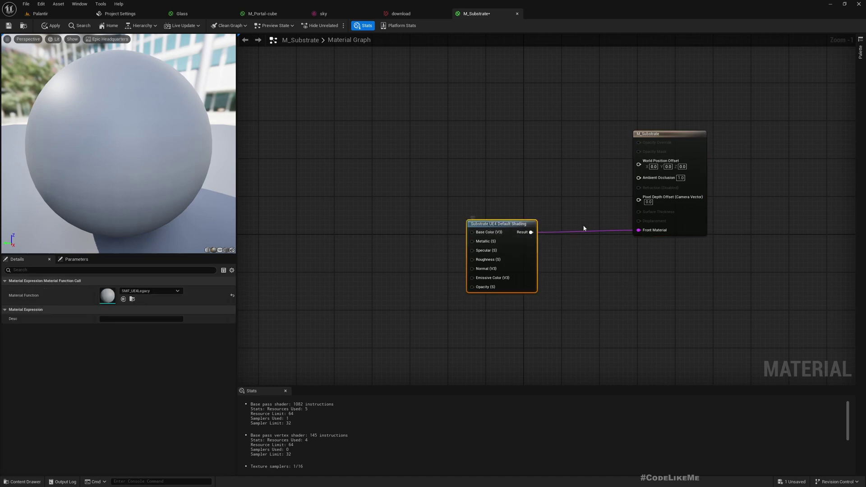
{"action": "scroll", "coordinate": [519, 223], "scroll_direction": "up", "scroll_amount": 1}
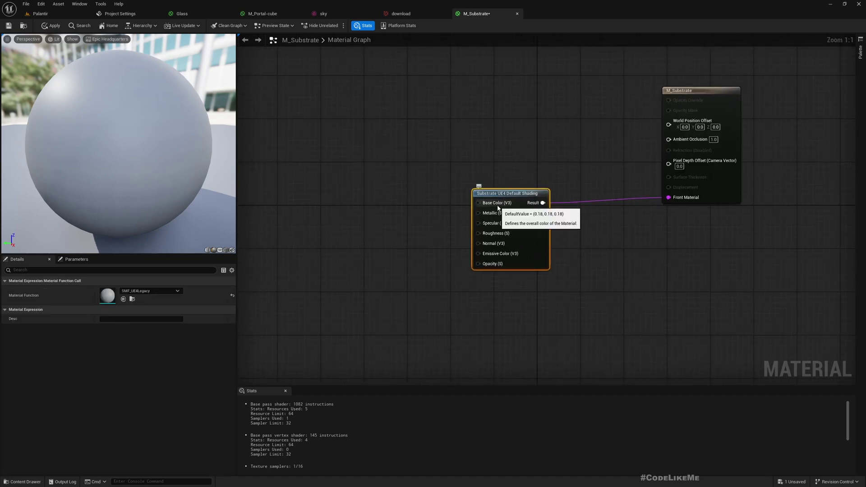
Add a vector parameter named Color1 feeding the shading node's Base Color and place it level with that input.
{"action": "right_click", "coordinate": [498, 208]}
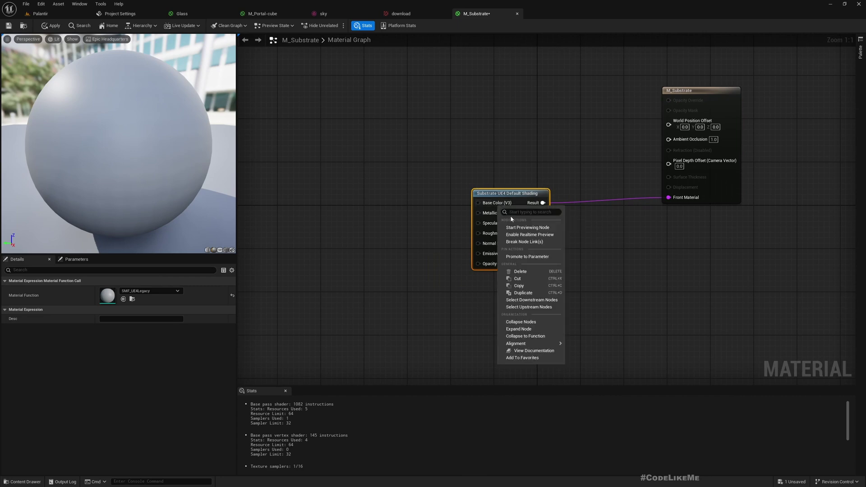
{"action": "left_click", "coordinate": [451, 235]}
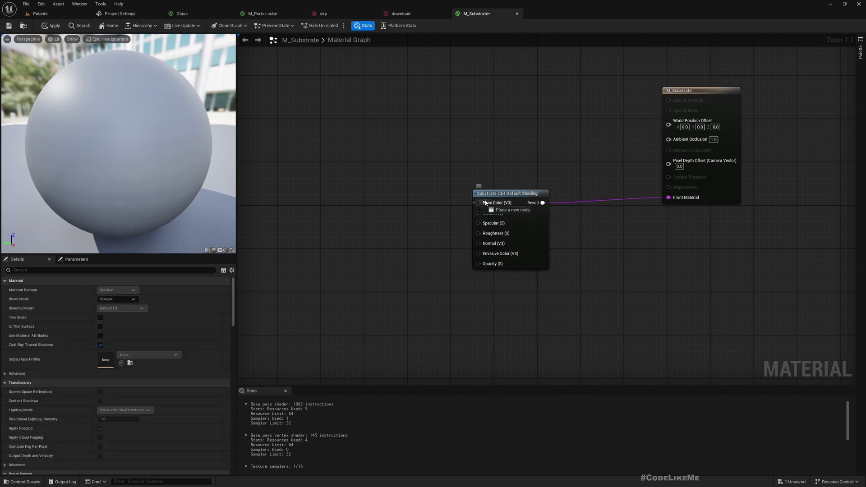
{"action": "left_click_drag", "start_coordinate": [478, 203], "coordinate": [373, 205]}
{"action": "type", "text": "vector para"}
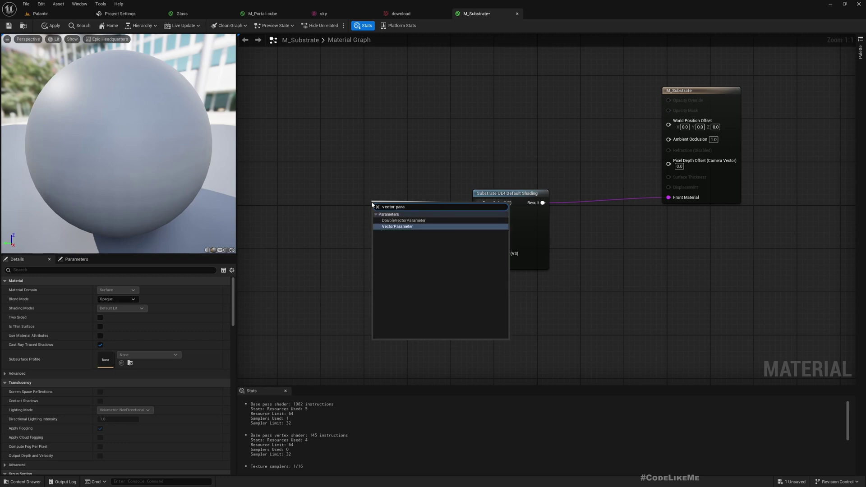
{"action": "key", "text": "Return"}
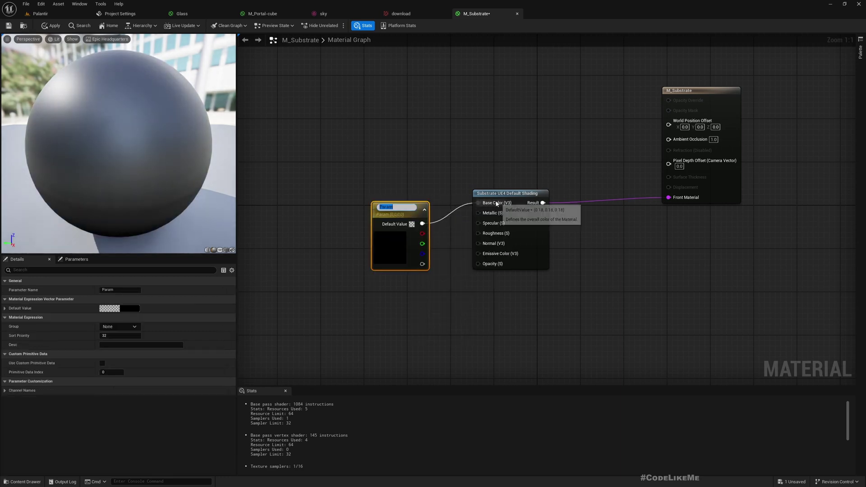
{"action": "type", "text": "Color1"}
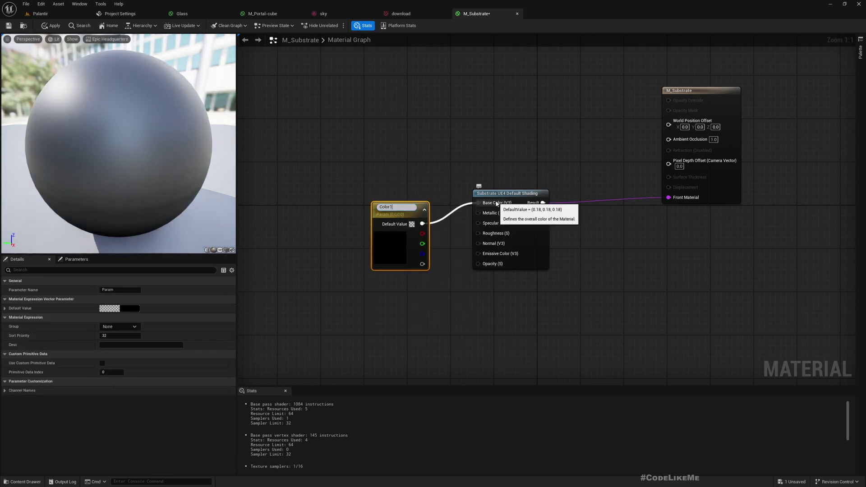
{"action": "key", "text": "Return"}
{"action": "left_click_drag", "start_coordinate": [390, 215], "coordinate": [335, 196]}
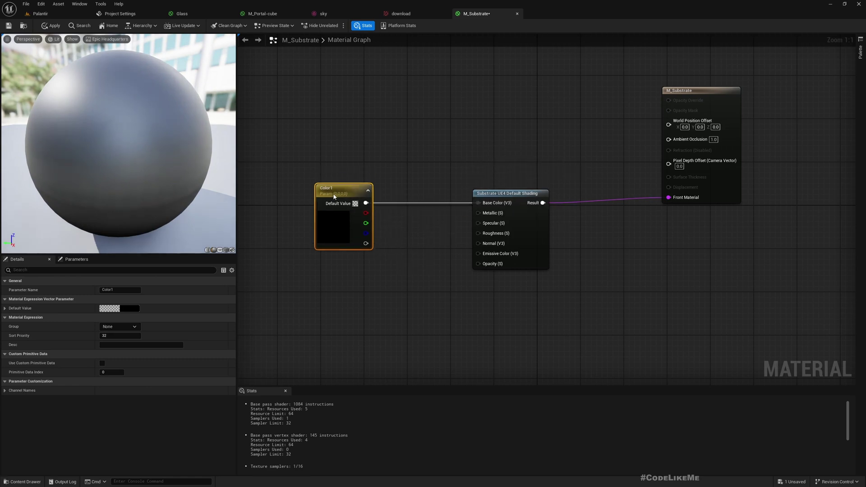
Set Color1's default value to a bright cyan, about R 0, G 0.805, B 1.
{"action": "double_click", "coordinate": [332, 227]}
{"action": "left_click_drag", "start_coordinate": [376, 290], "coordinate": [273, 270]}
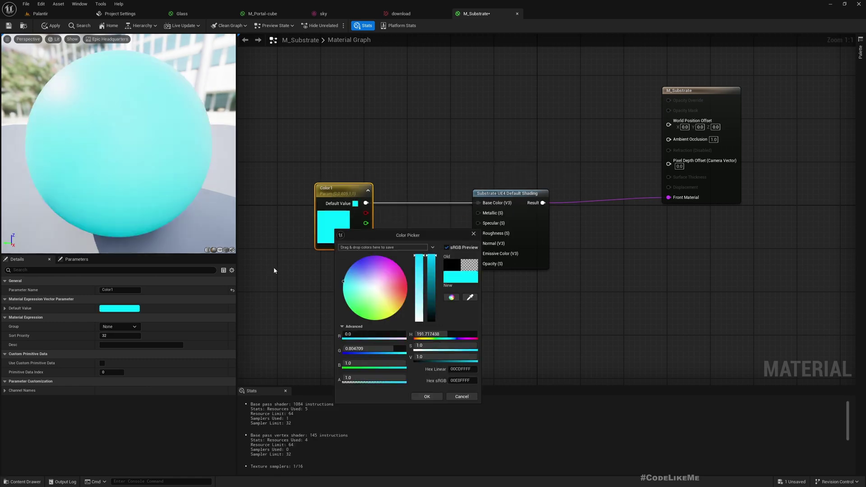
{"action": "left_click", "coordinate": [419, 398]}
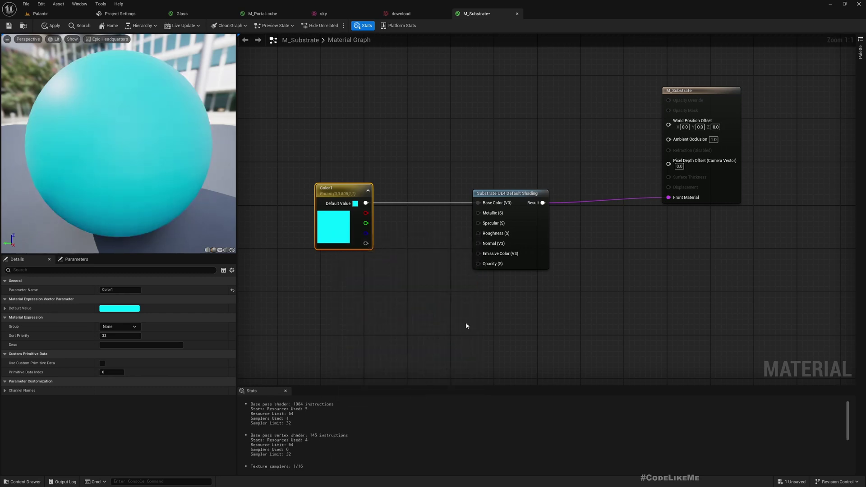
Promote the shading node's Roughness input to a parameter and place the new node below Color1.
{"action": "right_click", "coordinate": [492, 236]}
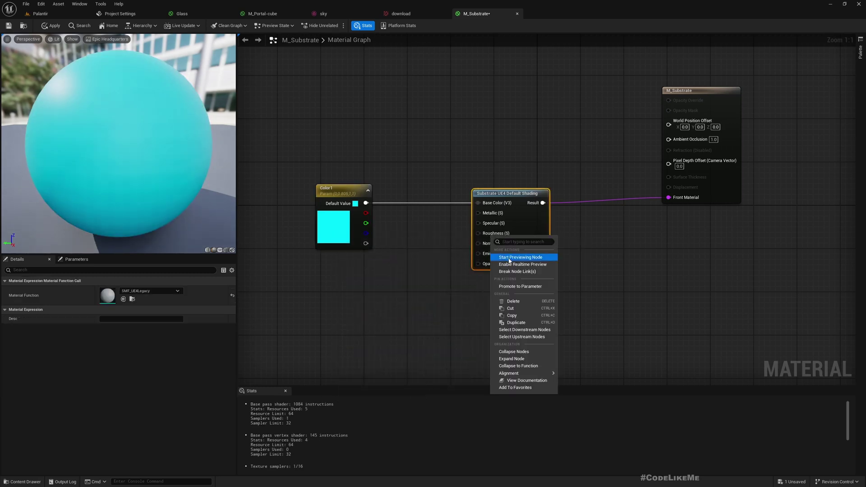
{"action": "left_click", "coordinate": [516, 288]}
{"action": "left_click_drag", "start_coordinate": [436, 223], "coordinate": [335, 281]}
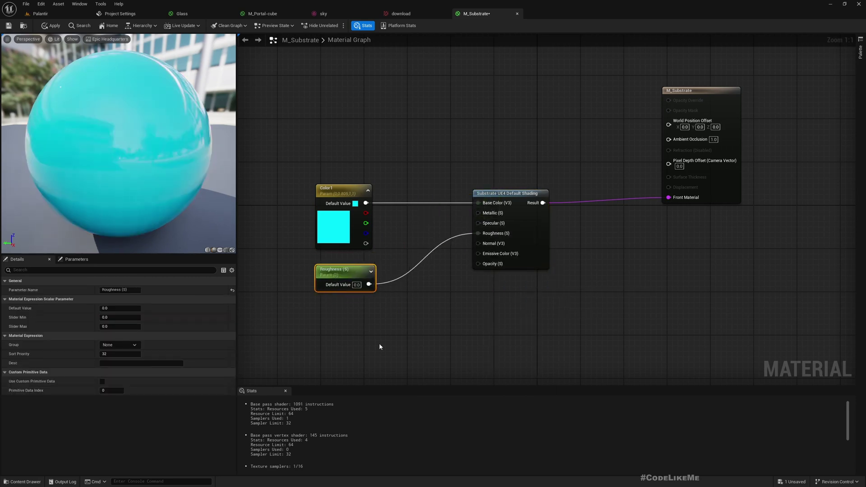
Duplicate the Substrate UE4 Default Shading node and place the copy below the original.
{"action": "right_click_drag", "start_coordinate": [380, 347], "coordinate": [362, 277]}
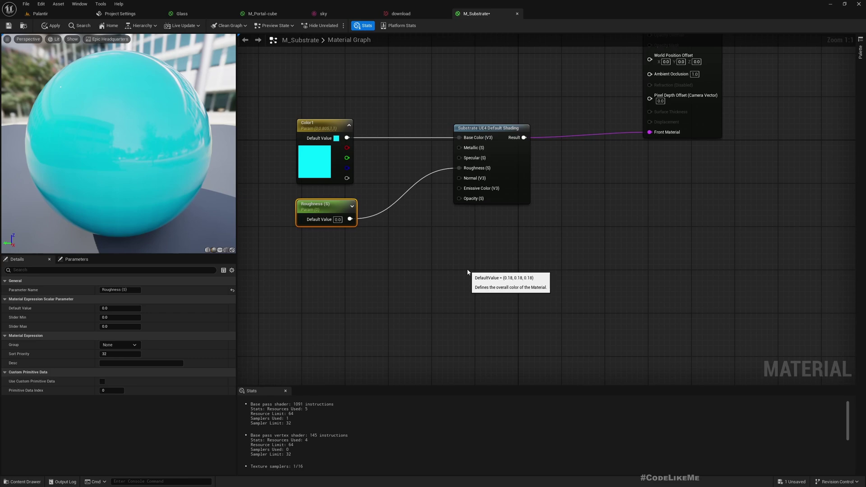
{"action": "left_click", "coordinate": [487, 130]}
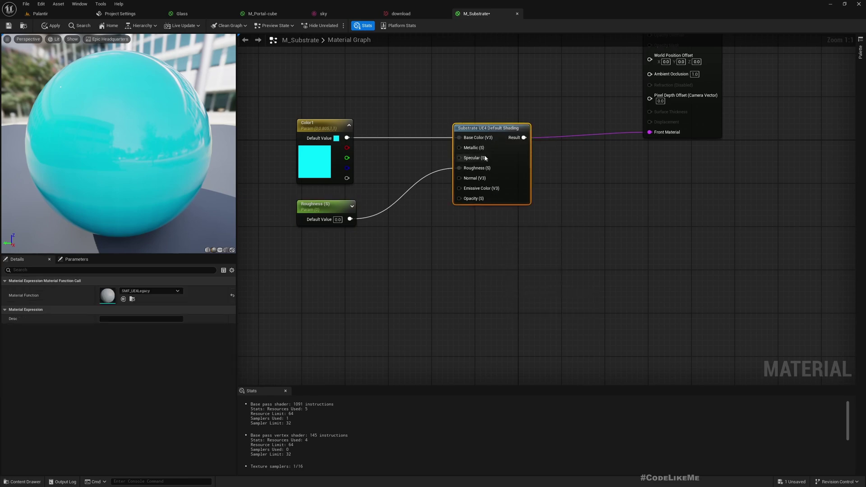
{"action": "key", "text": "ctrl+d"}
{"action": "left_click_drag", "start_coordinate": [533, 286], "coordinate": [501, 291]}
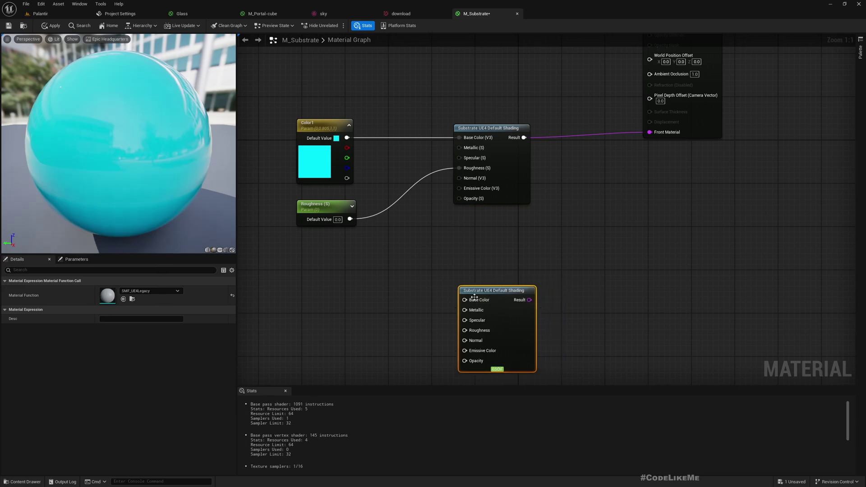
Duplicate the Color1 parameter, place the copy beside the second shading node and rename it Color2.
{"action": "right_click_drag", "start_coordinate": [351, 247], "coordinate": [412, 226]}
{"action": "left_click", "coordinate": [379, 113]}
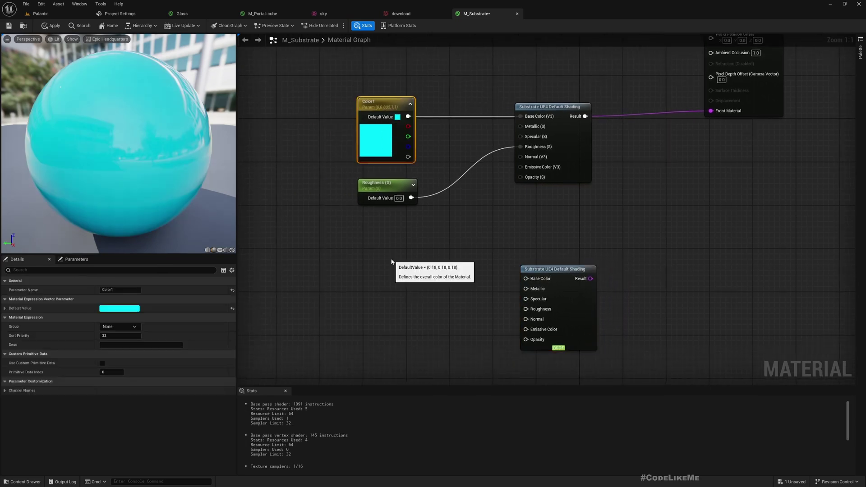
{"action": "key", "text": "ctrl+d"}
{"action": "left_click_drag", "start_coordinate": [421, 256], "coordinate": [392, 296]}
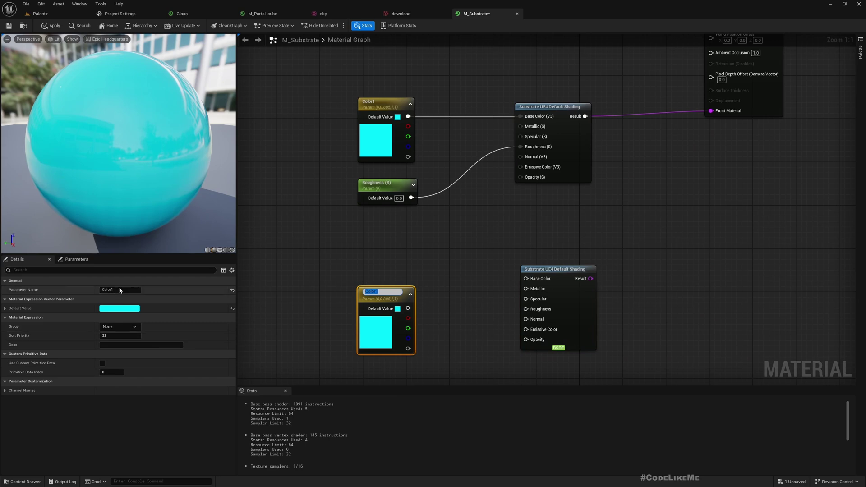
{"action": "left_click", "coordinate": [131, 290]}
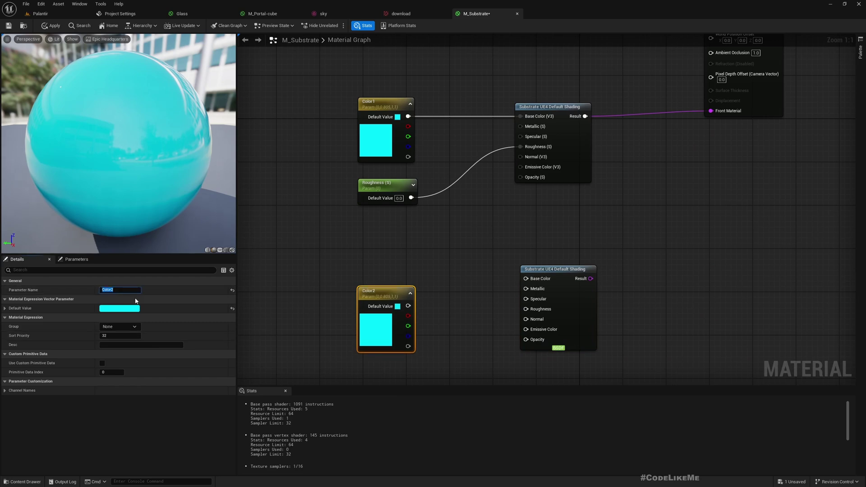
Set Color2 to magenta (R 1, G 0, B 0.407), connect it to the second shading node's Base Color and align it there.
{"action": "left_click", "coordinate": [120, 309]}
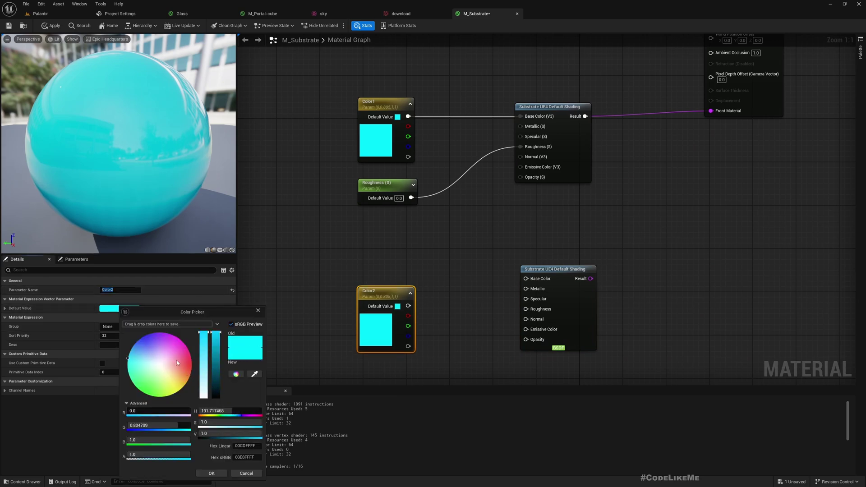
{"action": "left_click_drag", "start_coordinate": [177, 362], "coordinate": [191, 350]}
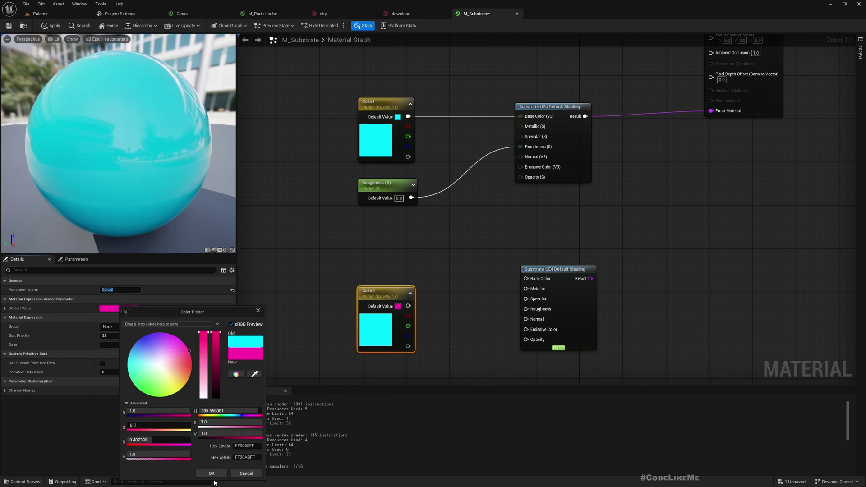
{"action": "left_click", "coordinate": [212, 473]}
{"action": "left_click_drag", "start_coordinate": [408, 306], "coordinate": [526, 279]}
{"action": "left_click_drag", "start_coordinate": [387, 295], "coordinate": [387, 273]}
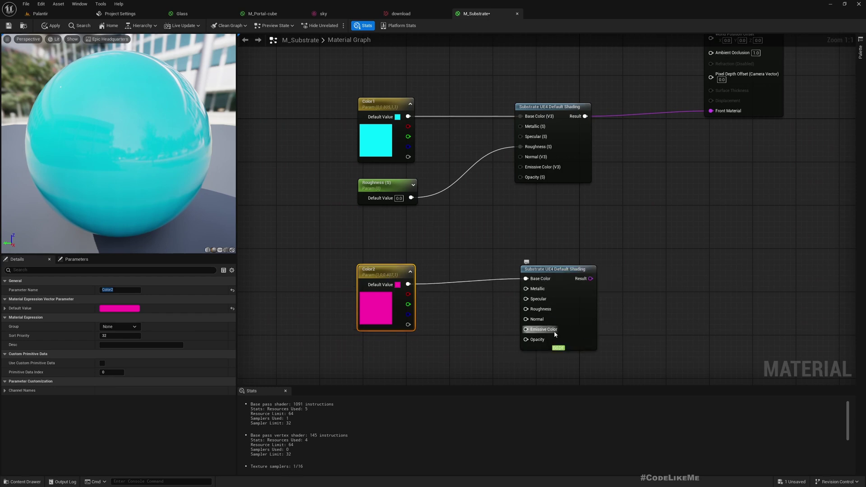
Add a Substrate Vertical Layer node with the first shading node's Result feeding its Top input.
{"action": "right_click_drag", "start_coordinate": [562, 226], "coordinate": [500, 259]}
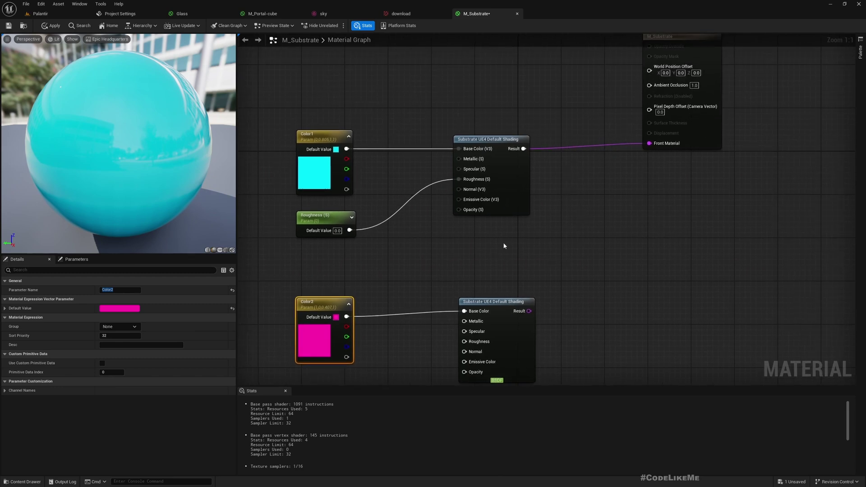
{"action": "left_click_drag", "start_coordinate": [523, 148], "coordinate": [587, 208]}
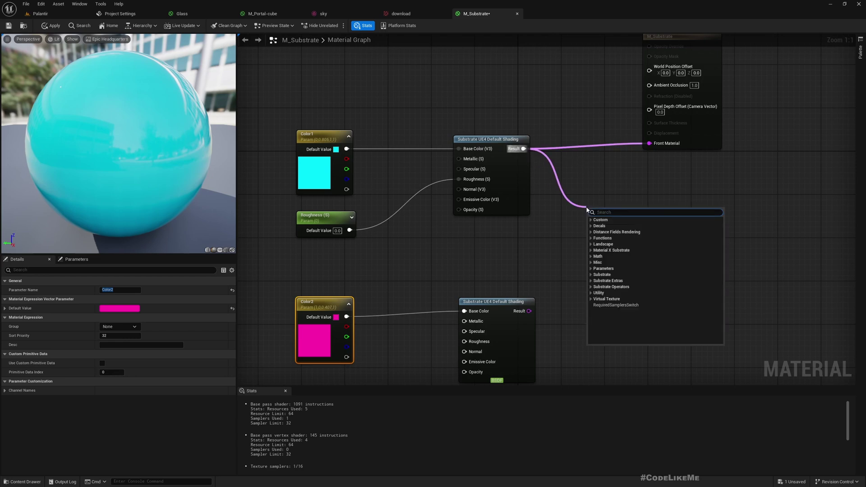
{"action": "type", "text": "substr"}
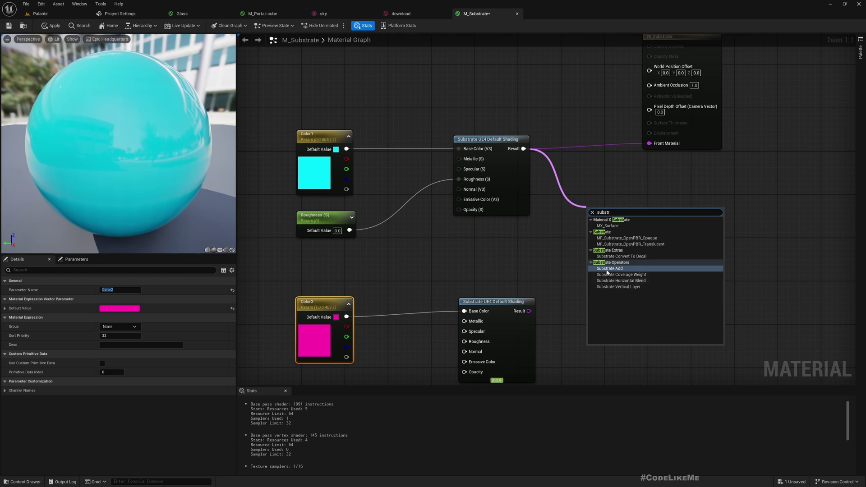
{"action": "left_click", "coordinate": [628, 288]}
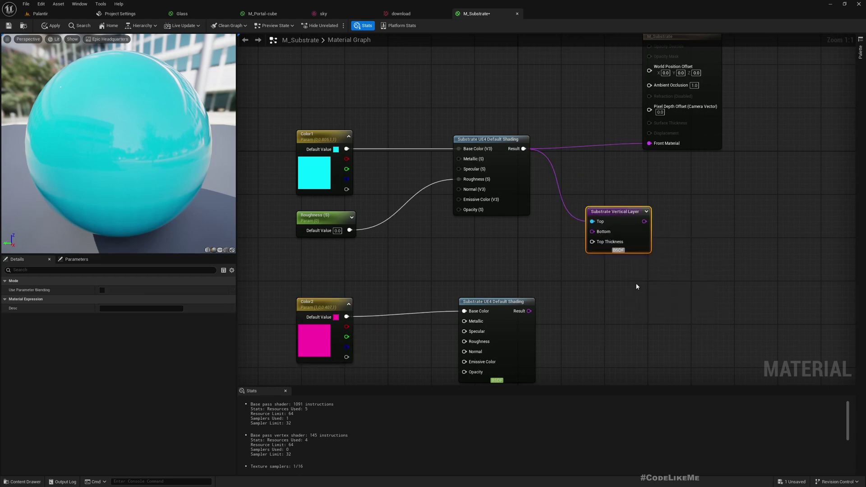
Move the M_Substrate output node farther from the shading nodes and connect the second shading node's Result to the Vertical Layer's Bottom input.
{"action": "right_click_drag", "start_coordinate": [709, 245], "coordinate": [638, 324]}
{"action": "left_click_drag", "start_coordinate": [628, 124], "coordinate": [693, 127]}
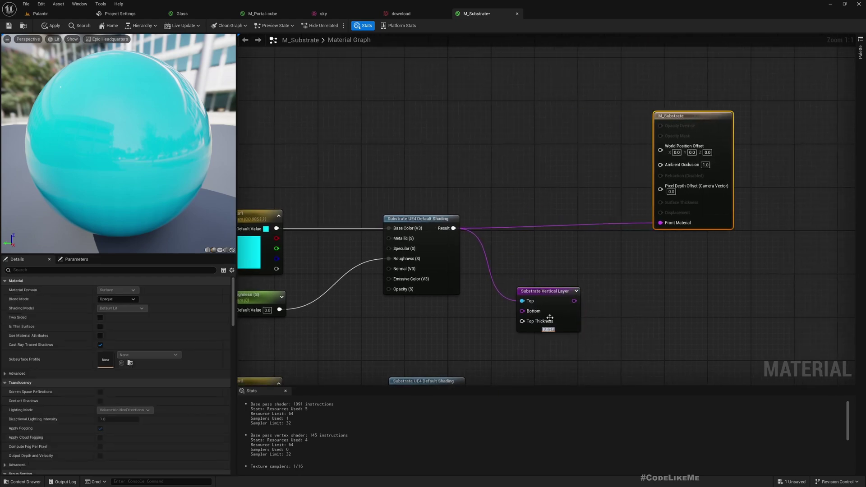
{"action": "mouse_move", "coordinate": [494, 342]}
{"action": "right_mouse_down"}
{"action": "mouse_move", "coordinate": [551, 245]}
{"action": "mouse_move", "coordinate": [530, 244]}
{"action": "right_mouse_up"}
{"action": "left_click_drag", "start_coordinate": [512, 284], "coordinate": [558, 213]}
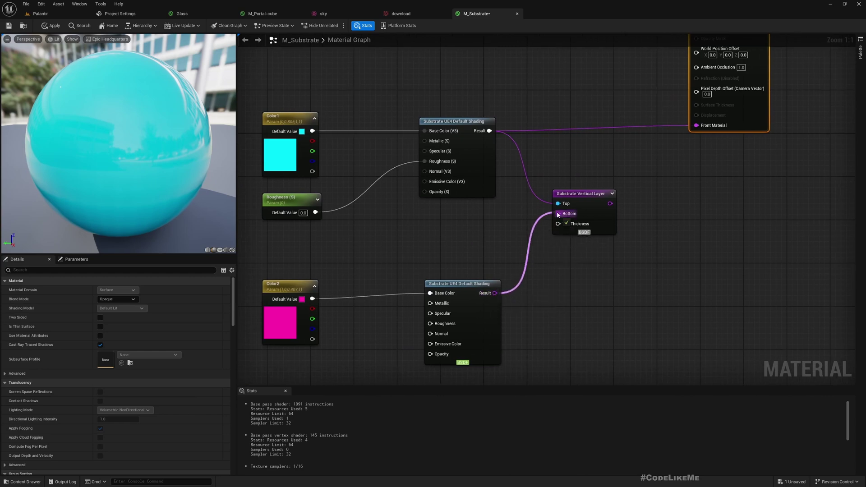
Connect the Substrate Vertical Layer's output to the material's Front Material input and view the preview sphere from another angle.
{"action": "right_click_drag", "start_coordinate": [604, 208], "coordinate": [545, 269]}
{"action": "left_click_drag", "start_coordinate": [550, 265], "coordinate": [646, 188]}
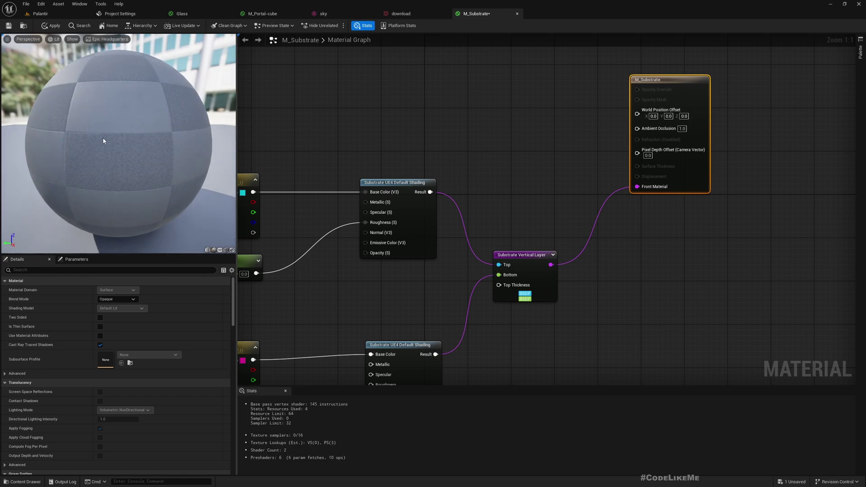
{"action": "left_click_drag", "start_coordinate": [101, 138], "coordinate": [189, 138]}
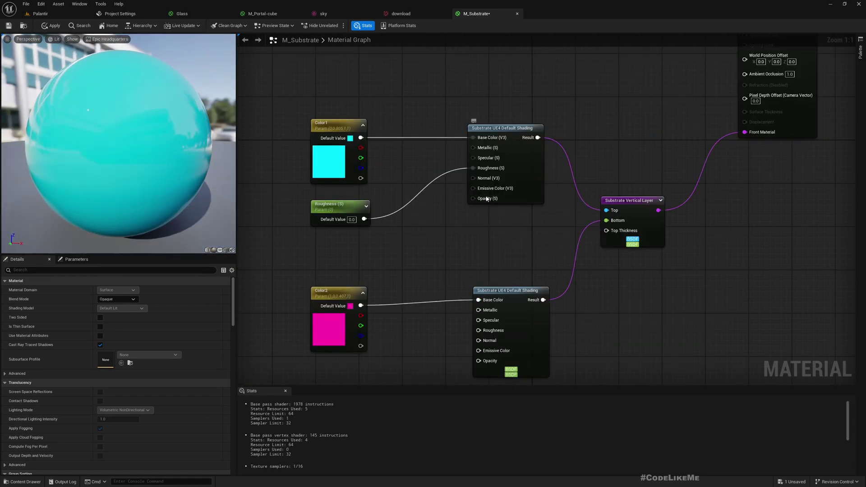
Promote the first shading node's Opacity input to a parameter, place it below the Roughness parameter and set its default to 0.2.
{"action": "right_click", "coordinate": [486, 197]}
{"action": "left_click", "coordinate": [516, 248]}
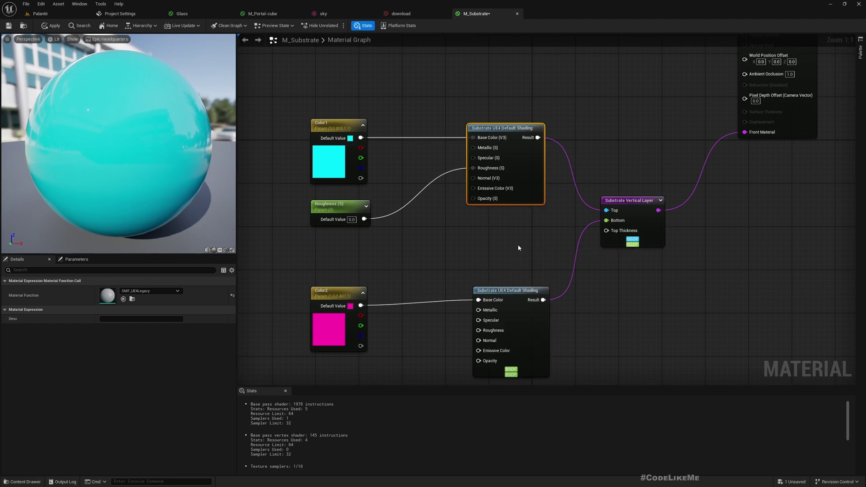
{"action": "left_click_drag", "start_coordinate": [458, 128], "coordinate": [342, 243]}
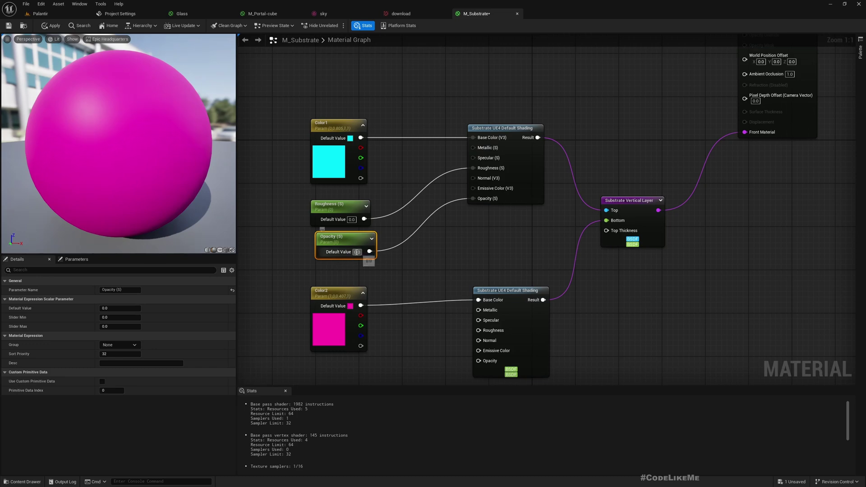
{"action": "type", "text": "0.2"}
{"action": "key", "text": "Return"}
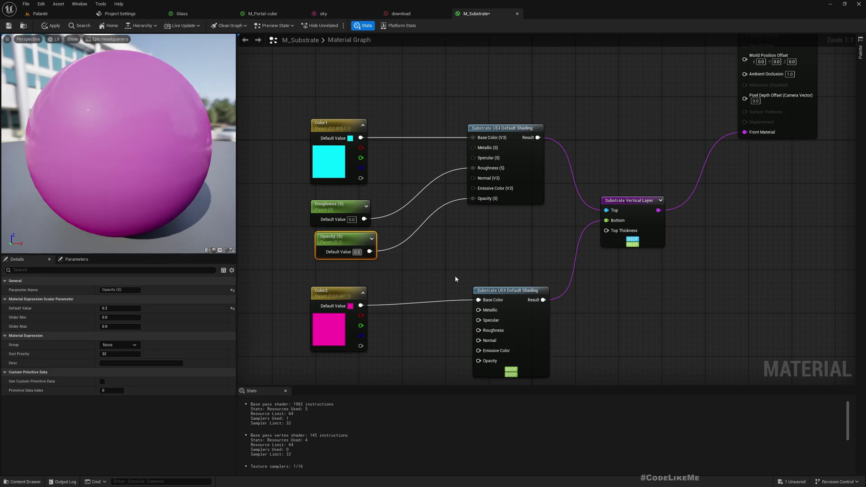
Set the Opacity parameter's default value to 0.5 and inspect the preview sphere from several angles.
{"action": "type", "text": "0.5"}
{"action": "key", "text": "Return"}
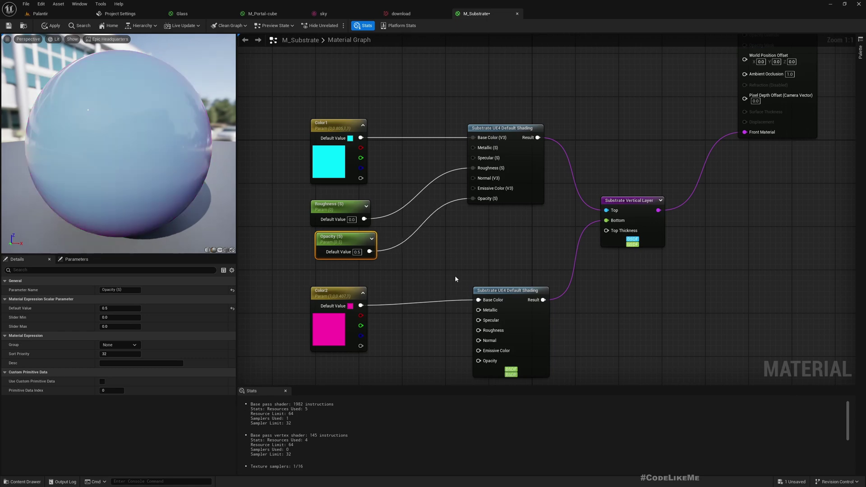
{"action": "left_click_drag", "start_coordinate": [181, 142], "coordinate": [138, 137]}
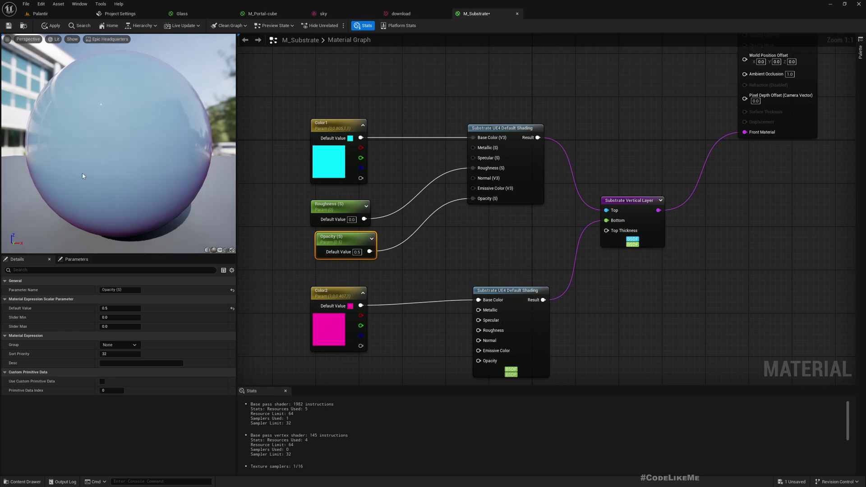
{"action": "left_click_drag", "start_coordinate": [82, 176], "coordinate": [100, 240]}
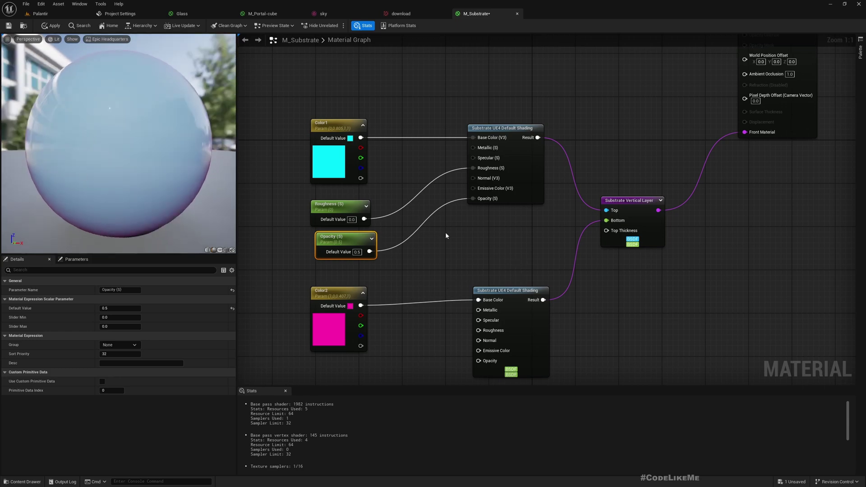
Move Color2 and the second shading node together farther below the first shading group.
{"action": "scroll", "coordinate": [470, 245], "scroll_direction": "down", "scroll_amount": 4}
{"action": "left_click_drag", "start_coordinate": [561, 354], "coordinate": [409, 308]}
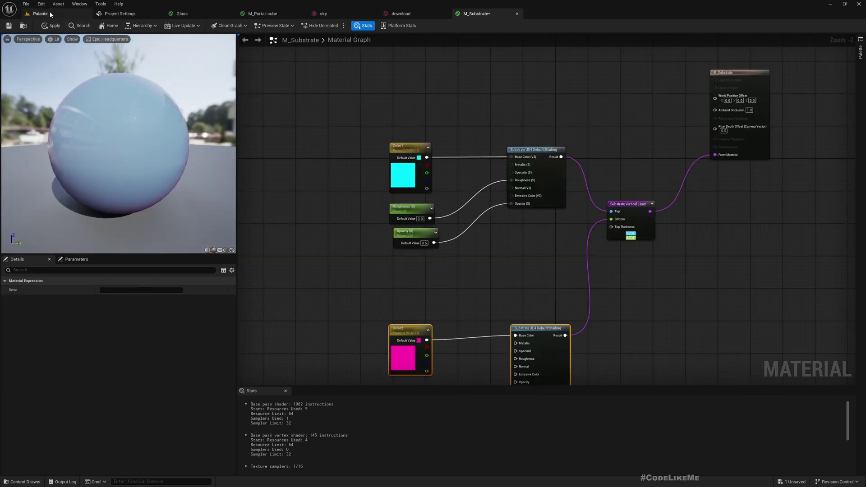
Switch to the Palantir level and search the Engine content for "normal".
{"action": "left_click", "coordinate": [49, 12]}
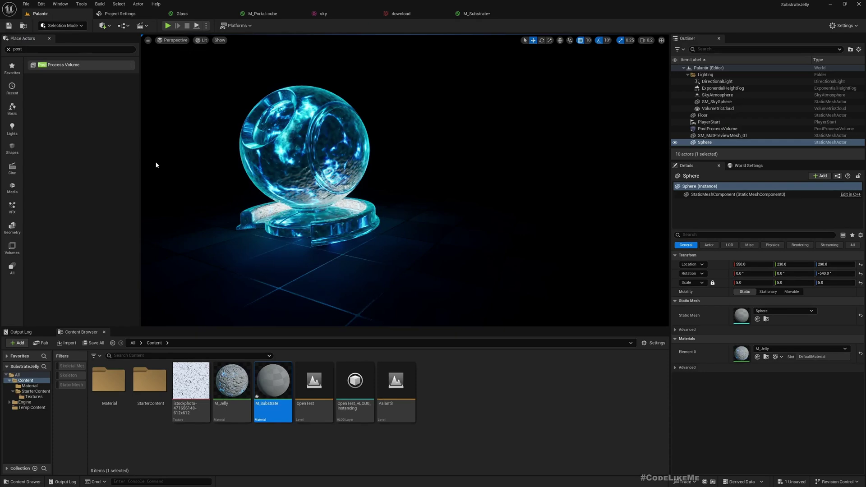
{"action": "left_click", "coordinate": [25, 402]}
{"action": "left_click", "coordinate": [170, 355]}
{"action": "type", "text": "nor"}
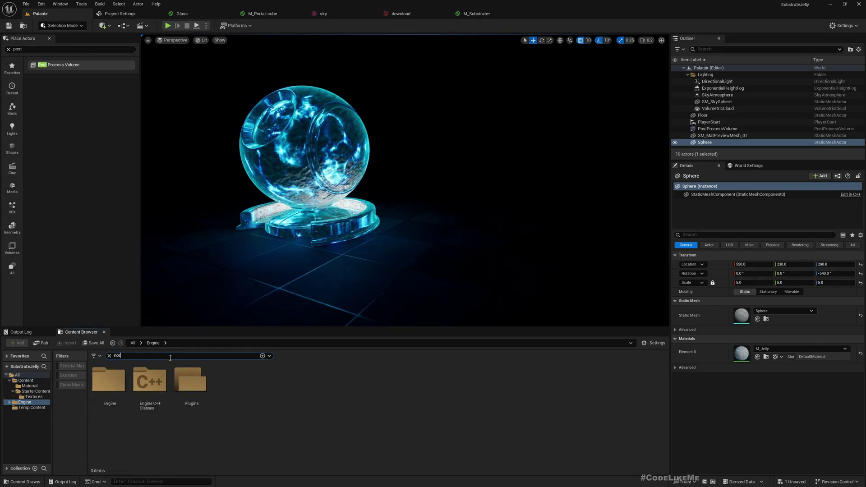
{"action": "type", "text": "mal"}
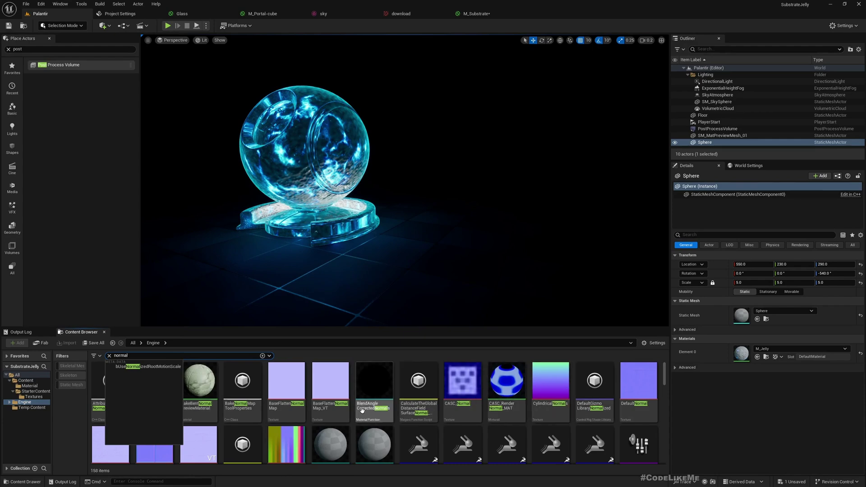
Add the T_Base_Tile_DetailNormal texture to the M_Substrate graph and connect its RGB output to the first shading node's Normal input.
{"action": "scroll", "coordinate": [406, 406], "scroll_direction": "down", "scroll_amount": 6}
{"action": "left_click", "coordinate": [454, 396]}
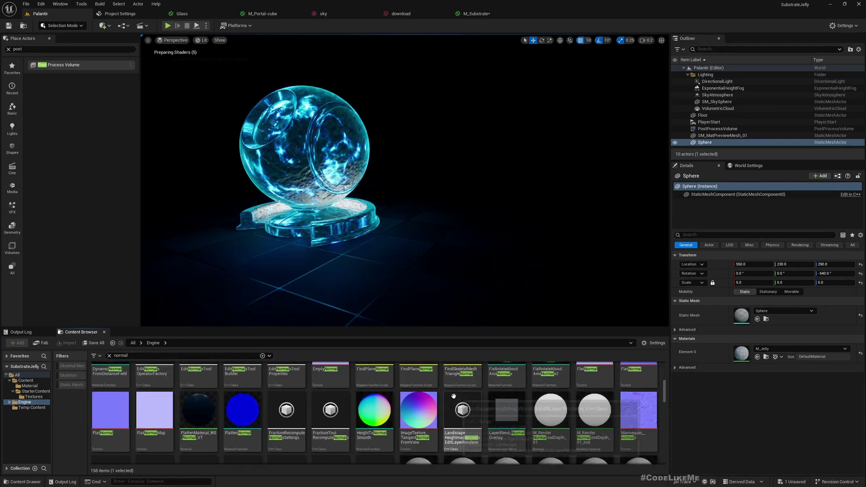
{"action": "scroll", "coordinate": [453, 397], "scroll_direction": "down", "scroll_amount": 5}
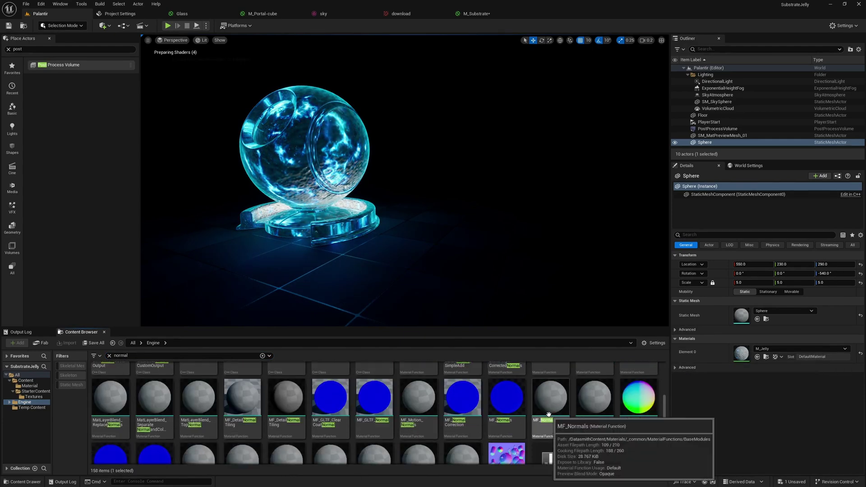
{"action": "scroll", "coordinate": [548, 414], "scroll_direction": "up", "scroll_amount": 3}
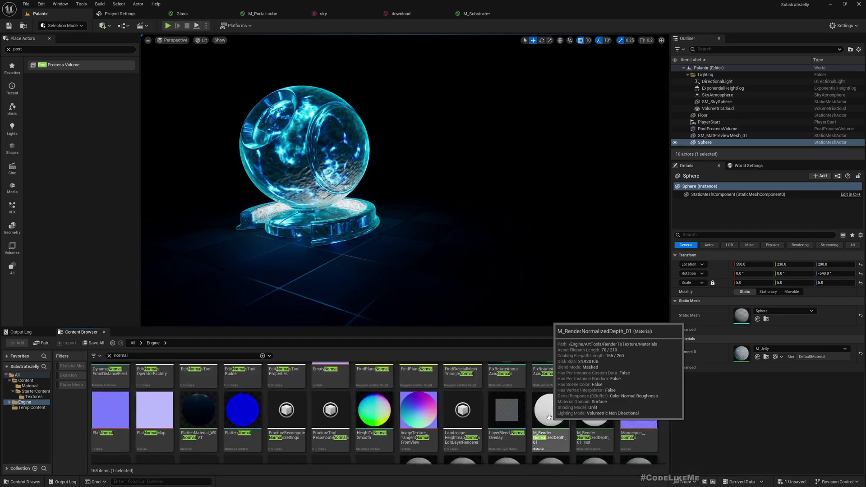
{"action": "scroll", "coordinate": [549, 417], "scroll_direction": "up", "scroll_amount": 5}
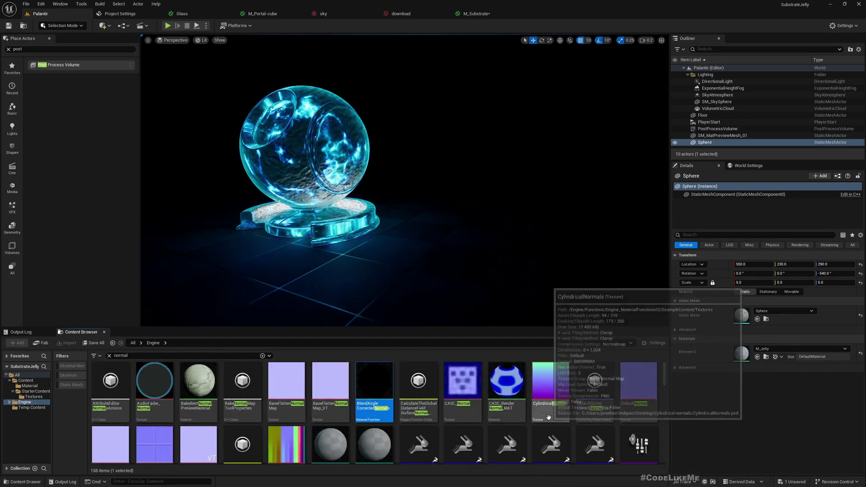
{"action": "scroll", "coordinate": [321, 404], "scroll_direction": "down", "scroll_amount": 10}
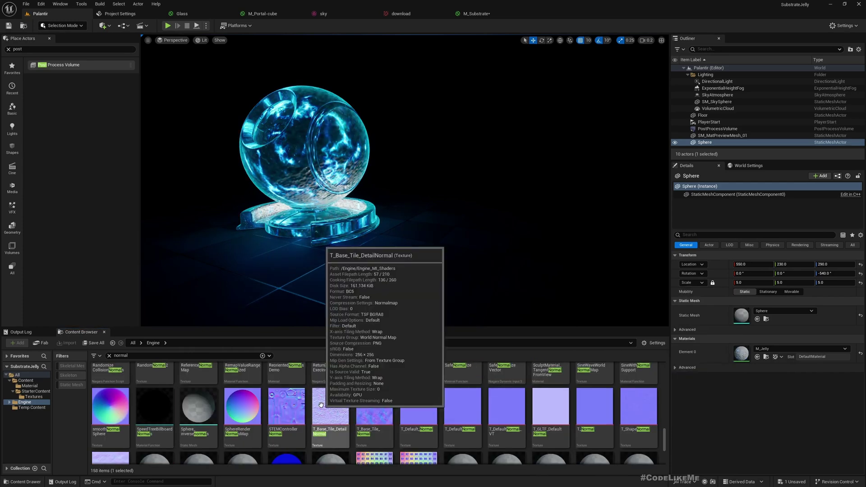
{"action": "left_click_drag", "start_coordinate": [320, 404], "coordinate": [451, 221]}
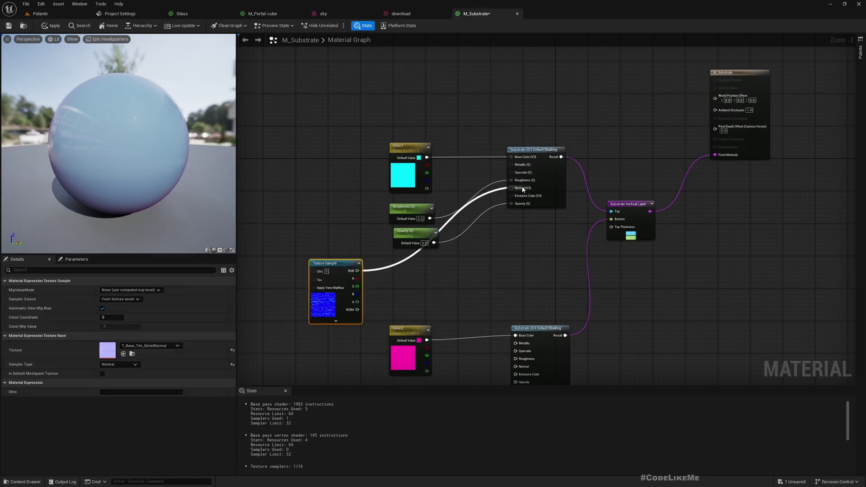
{"action": "left_click_drag", "start_coordinate": [523, 190], "coordinate": [523, 189]}
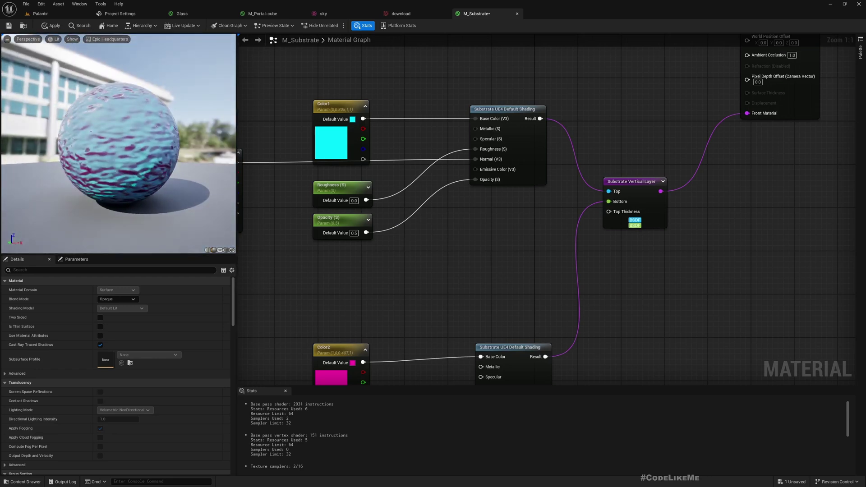
Add a Fresnel node below the Opacity parameter and connect it to the first shading node's Opacity input in place of the parameter.
{"action": "right_click", "coordinate": [451, 265]}
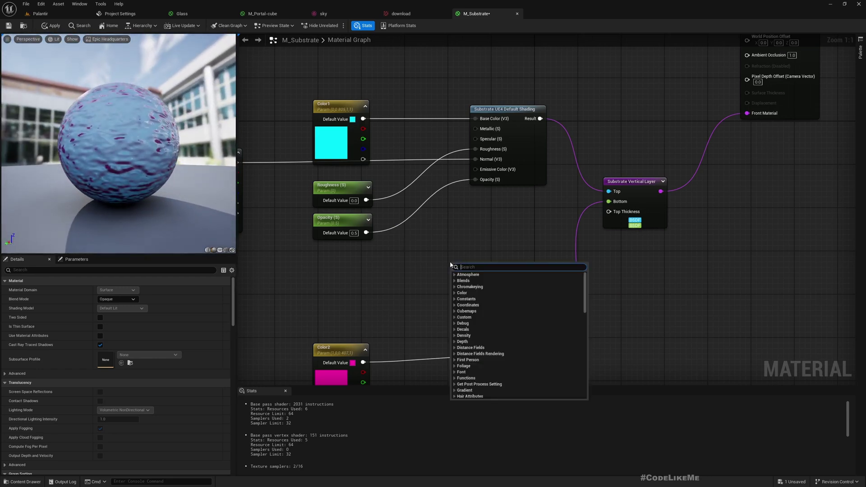
{"action": "type", "text": "fresnel"}
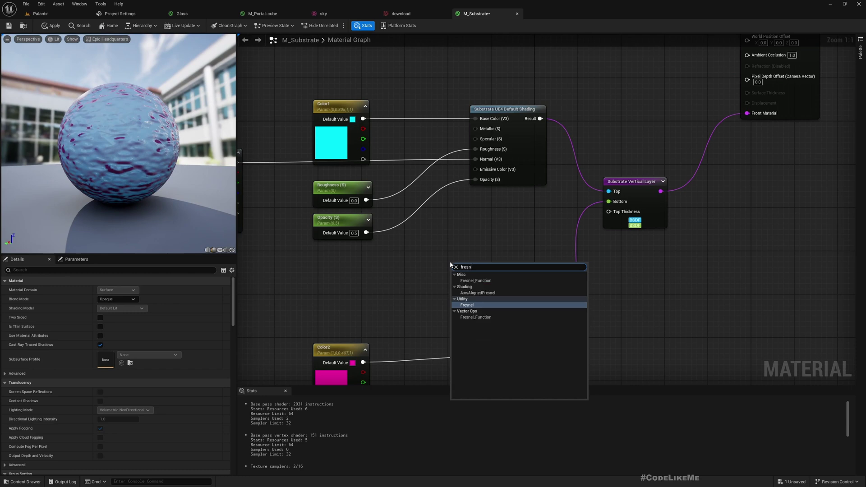
{"action": "key", "text": "Return"}
{"action": "left_click_drag", "start_coordinate": [500, 268], "coordinate": [455, 263]}
{"action": "right_click_drag", "start_coordinate": [553, 269], "coordinate": [628, 294]}
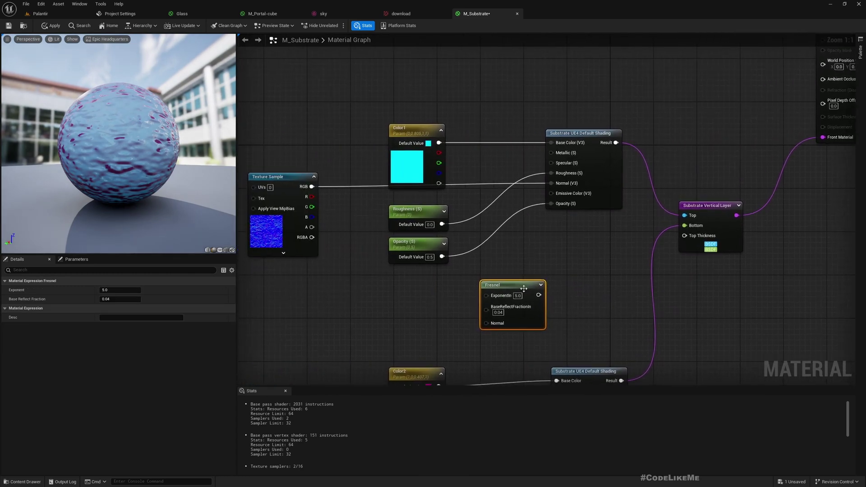
{"action": "left_click_drag", "start_coordinate": [524, 285], "coordinate": [561, 208]}
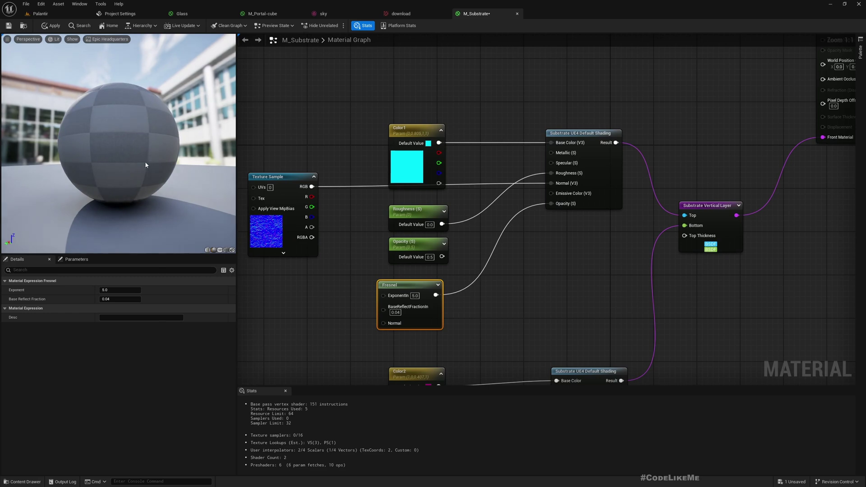
Set the Fresnel node's exponent to 2.0 and inspect the rim effect on the preview sphere from several angles.
{"action": "left_click_drag", "start_coordinate": [115, 130], "coordinate": [156, 140]}
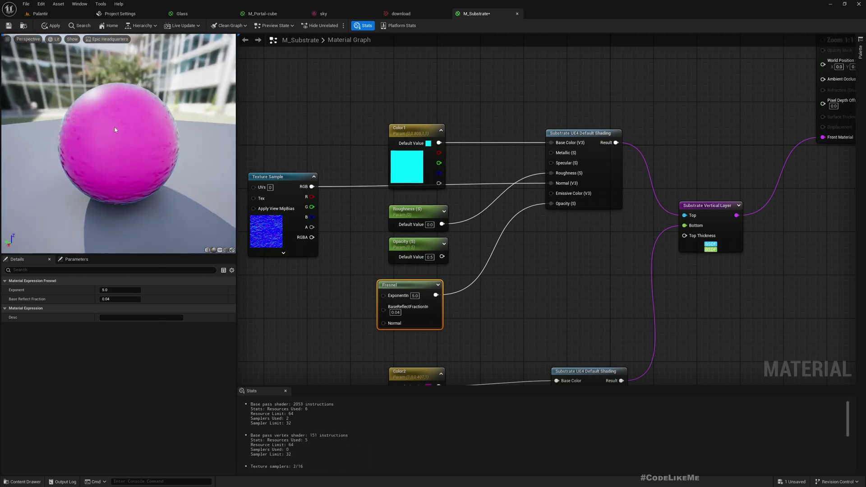
{"action": "right_click_drag", "start_coordinate": [115, 130], "coordinate": [114, 110]}
{"action": "mouse_move", "coordinate": [71, 173]}
{"action": "left_mouse_down"}
{"action": "mouse_move", "coordinate": [103, 155]}
{"action": "mouse_move", "coordinate": [56, 169]}
{"action": "left_mouse_up"}
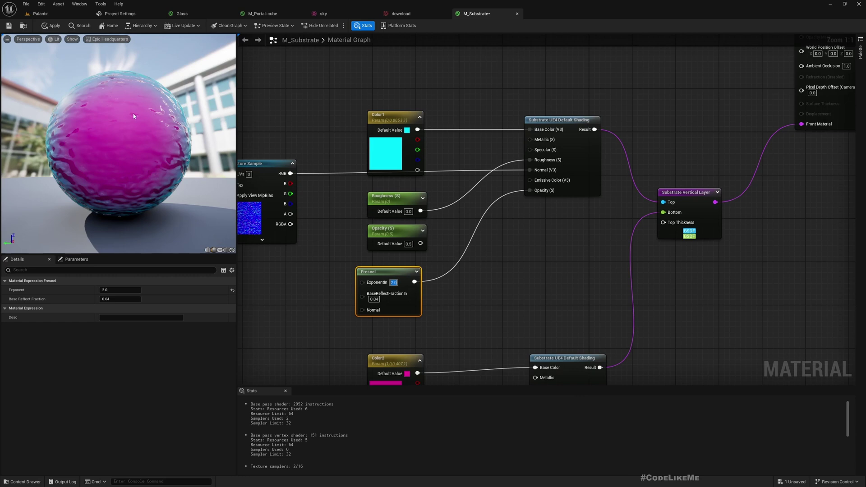
{"action": "left_click_drag", "start_coordinate": [134, 116], "coordinate": [218, 106]}
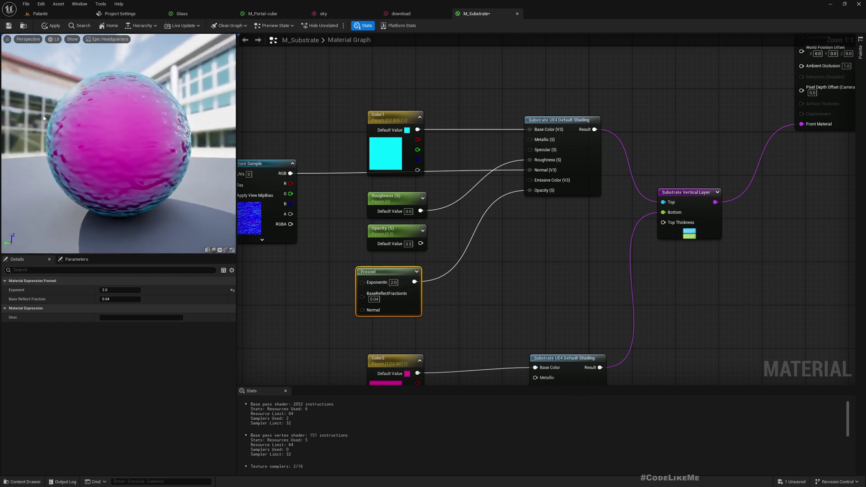
{"action": "left_click_drag", "start_coordinate": [135, 140], "coordinate": [171, 147]}
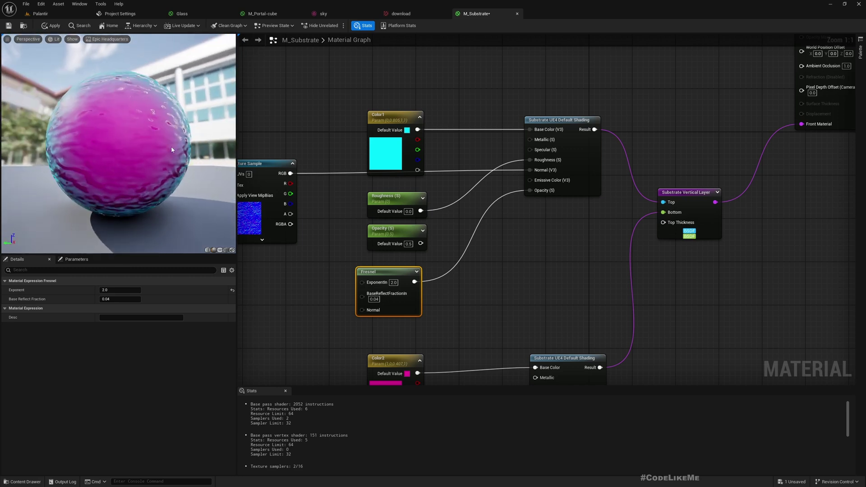
{"action": "scroll", "coordinate": [472, 294], "scroll_direction": "down", "scroll_amount": 1}
{"action": "right_click_drag", "start_coordinate": [473, 295], "coordinate": [527, 255]}
{"action": "left_click_drag", "start_coordinate": [120, 158], "coordinate": [137, 157]}
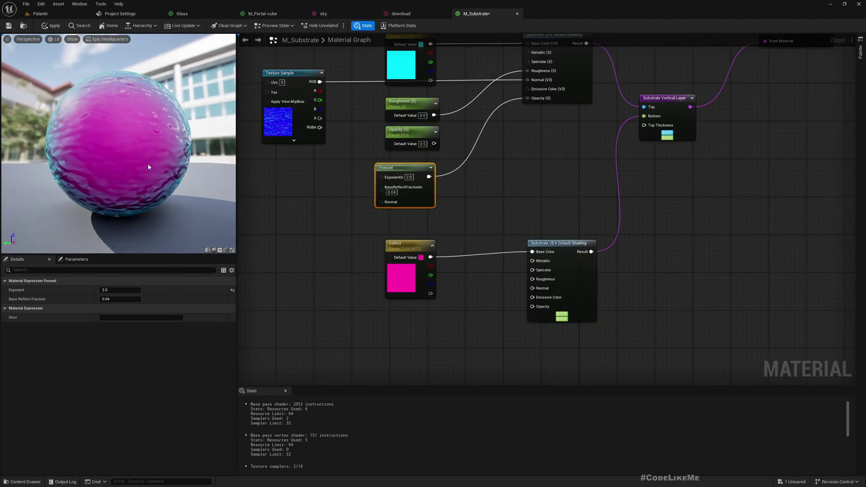
Preview the sky cube texture in the Content/Material folder and add it to the M_Substrate graph as a Texture Sample below Color2.
{"action": "right_click_drag", "start_coordinate": [399, 309], "coordinate": [396, 246]}
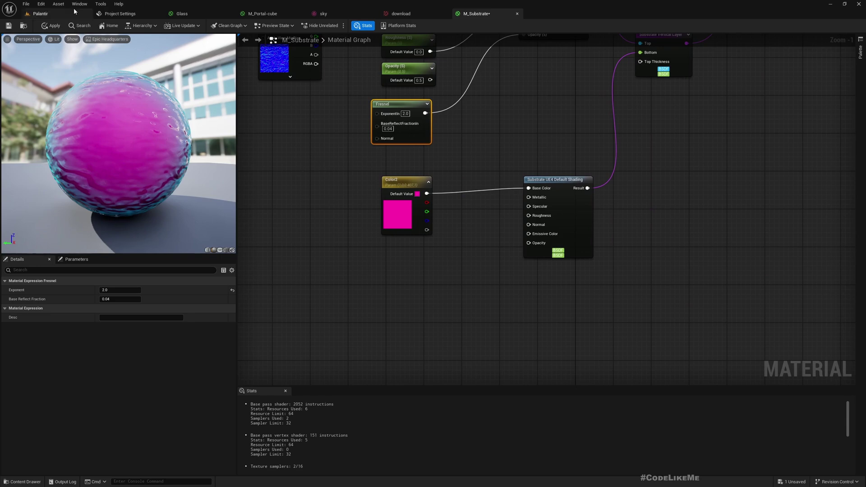
{"action": "left_click", "coordinate": [52, 13]}
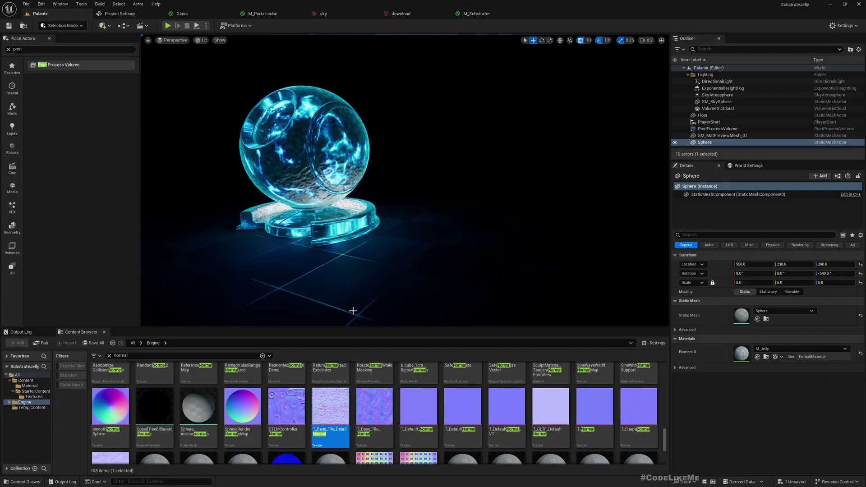
{"action": "left_click", "coordinate": [28, 381]}
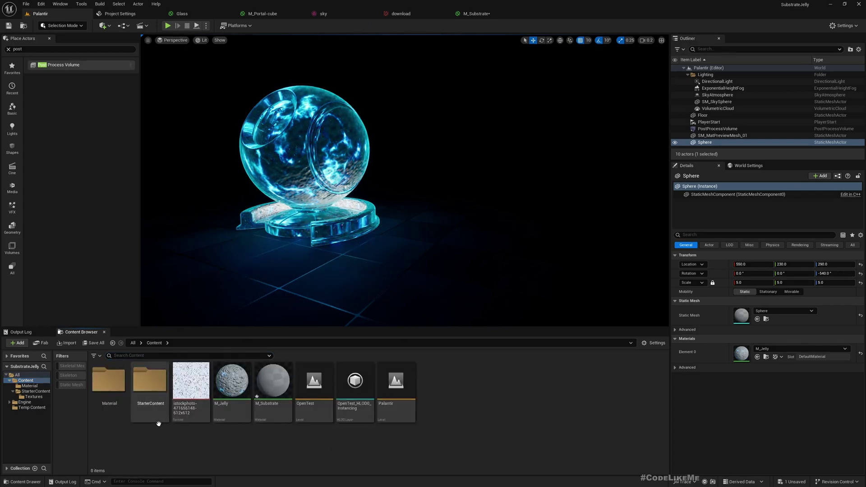
{"action": "double_click", "coordinate": [125, 393]}
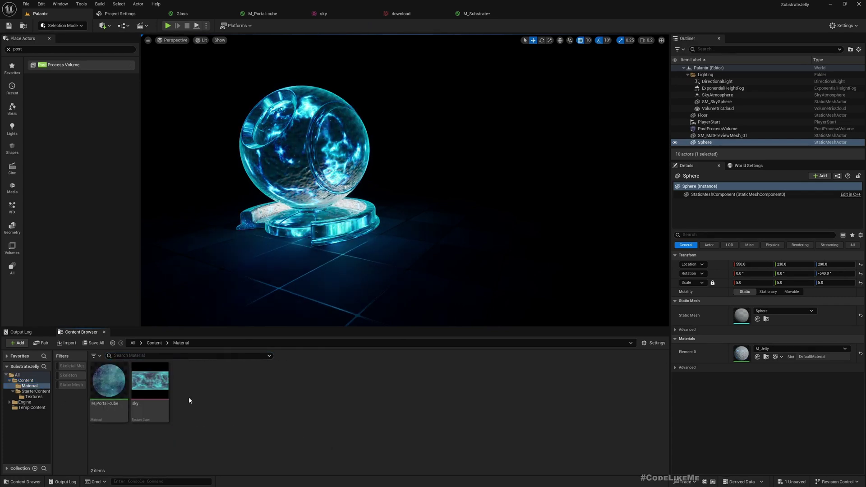
{"action": "double_click", "coordinate": [150, 381]}
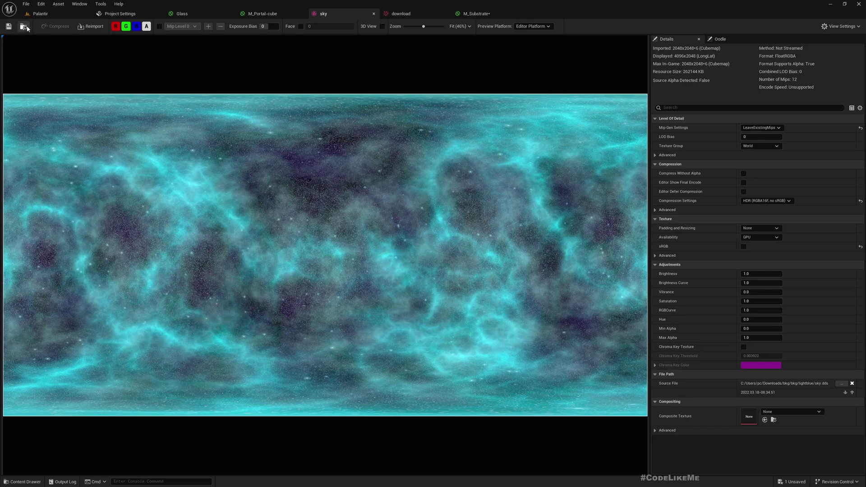
{"action": "left_click", "coordinate": [40, 13]}
{"action": "left_click_drag", "start_coordinate": [151, 388], "coordinate": [388, 277]}
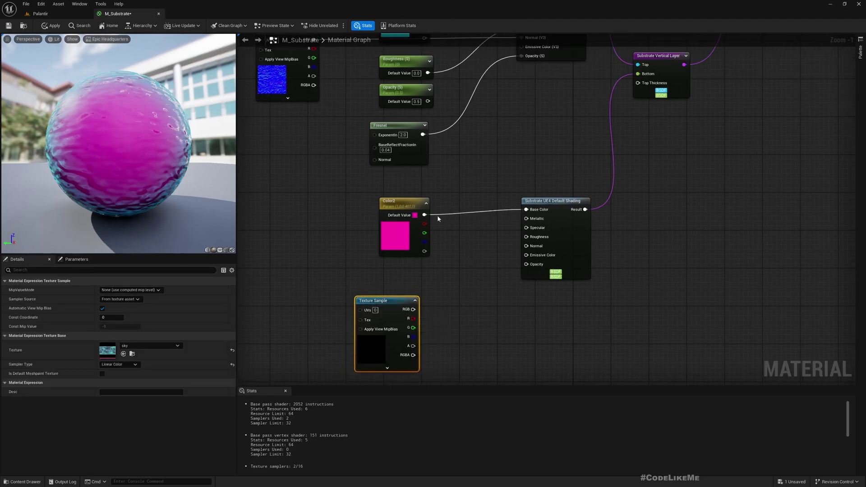
Disconnect Color2 from the second shading node's Base Color and connect the sky Texture Sample's RGB output to its Emissive Color.
{"action": "right_click", "coordinate": [425, 215]}
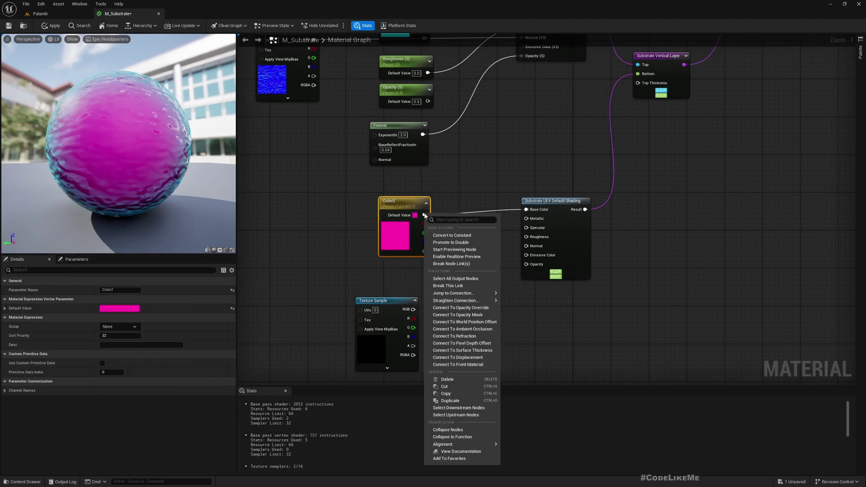
{"action": "left_click", "coordinate": [448, 285]}
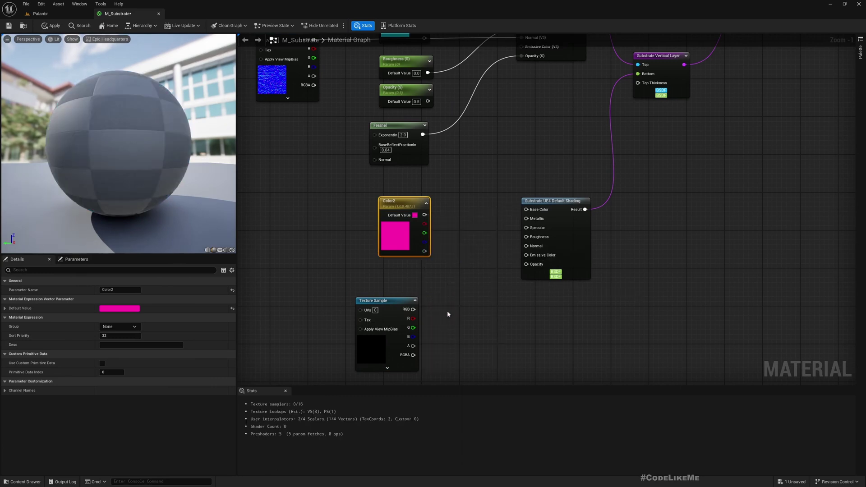
{"action": "right_click_drag", "start_coordinate": [448, 311], "coordinate": [375, 321]}
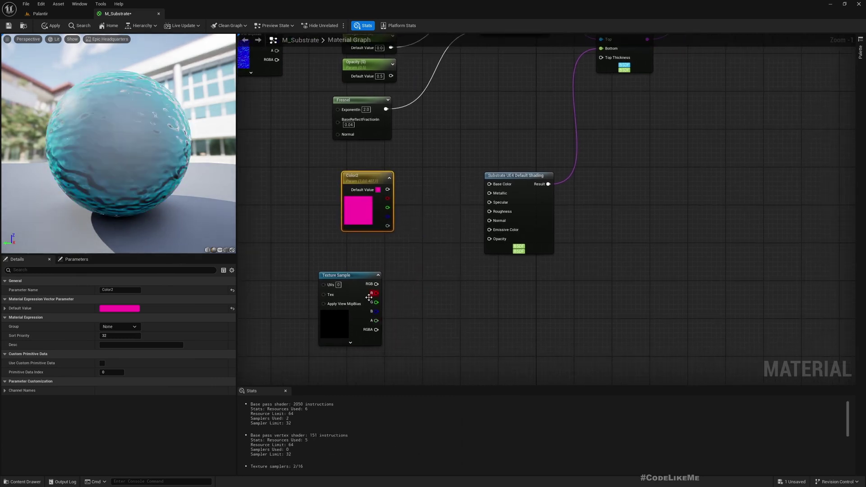
{"action": "left_click_drag", "start_coordinate": [376, 285], "coordinate": [490, 229]}
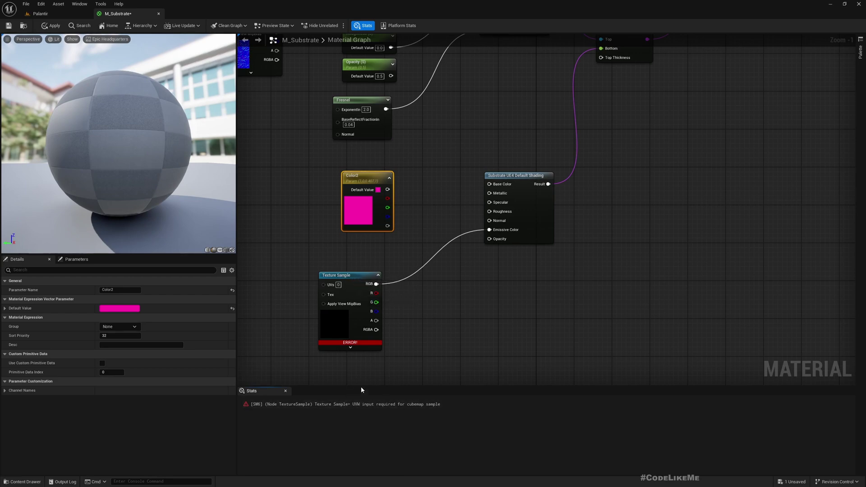
Add a Reflection Vector node feeding the sky Texture Sample's UVs input and straighten the connection between the two nodes.
{"action": "left_click_drag", "start_coordinate": [353, 277], "coordinate": [377, 263]}
{"action": "right_click_drag", "start_coordinate": [288, 293], "coordinate": [339, 293]}
{"action": "left_click_drag", "start_coordinate": [397, 269], "coordinate": [393, 272]}
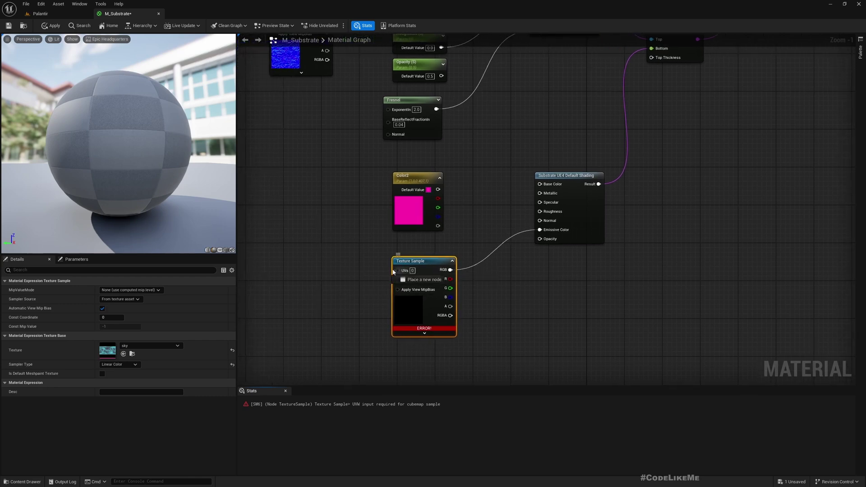
{"action": "left_click_drag", "start_coordinate": [322, 268], "coordinate": [323, 269]}
{"action": "type", "text": "refle"}
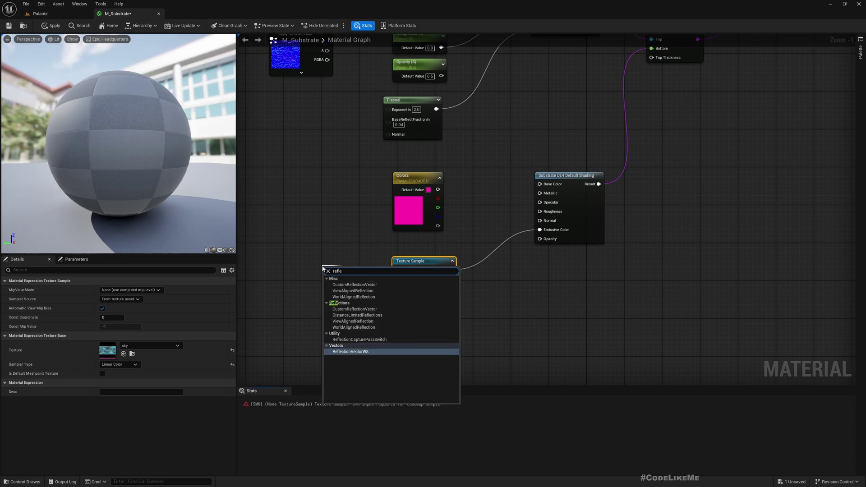
{"action": "key", "text": "Return"}
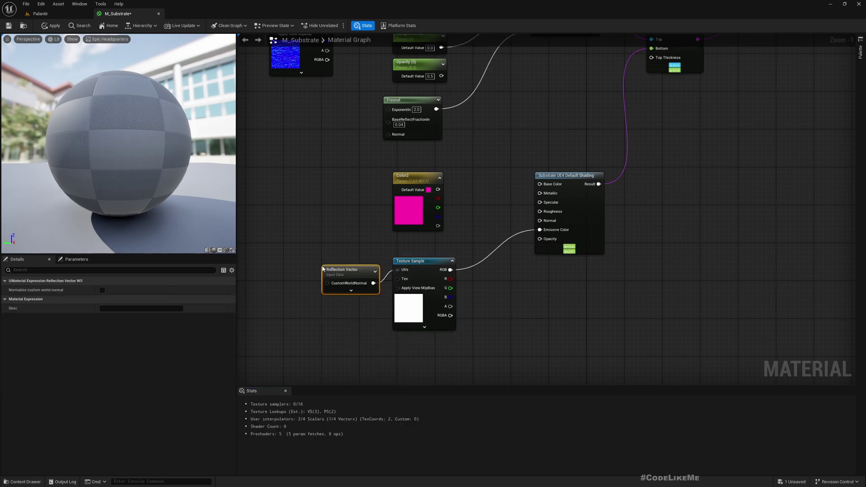
{"action": "left_click_drag", "start_coordinate": [337, 267], "coordinate": [303, 268]}
{"action": "left_click_drag", "start_coordinate": [136, 135], "coordinate": [189, 144]}
{"action": "right_click_drag", "start_coordinate": [322, 234], "coordinate": [407, 239]}
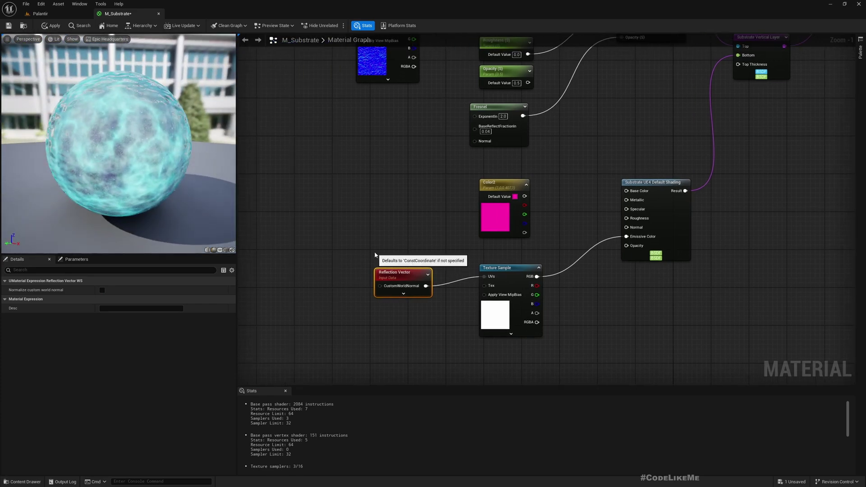
{"action": "left_click_drag", "start_coordinate": [375, 252], "coordinate": [526, 317]}
{"action": "key", "text": "q"}
{"action": "right_click_drag", "start_coordinate": [398, 315], "coordinate": [448, 313]}
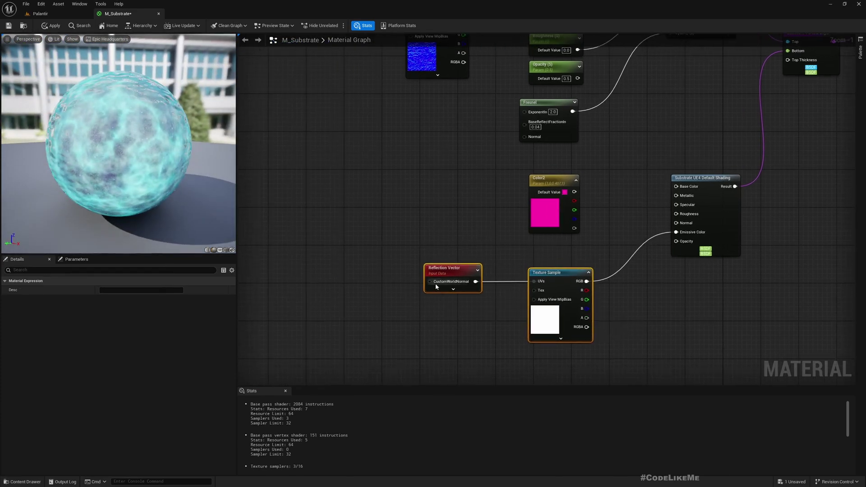
Try feeding a CameraVectorWS node into the Reflection Vector's CustomWorldNormal input and apply the material.
{"action": "left_click_drag", "start_coordinate": [475, 281], "coordinate": [370, 286]}
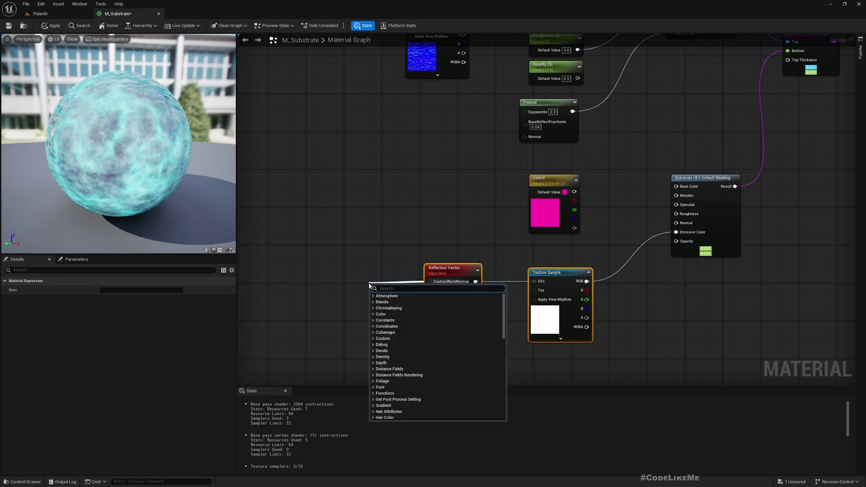
{"action": "type", "text": "camera"}
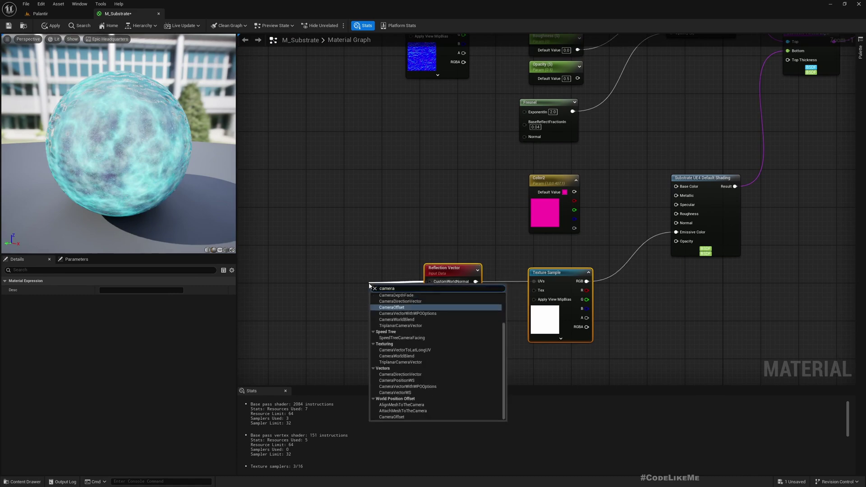
{"action": "type", "text": "v"}
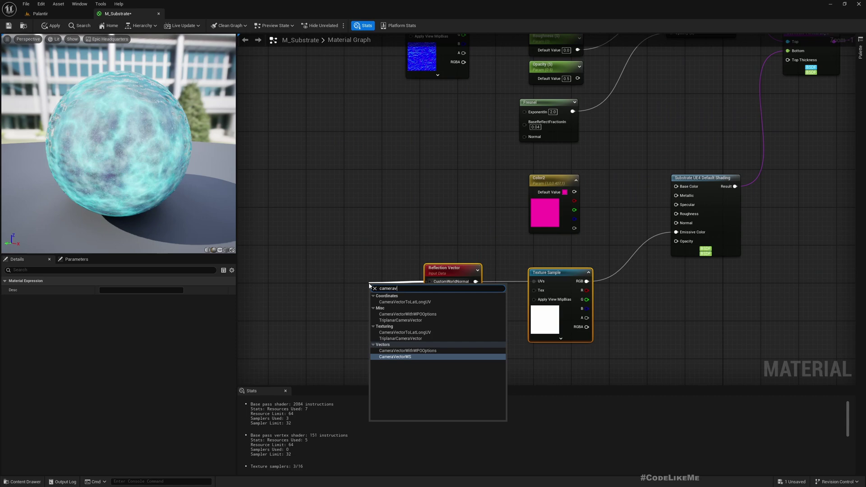
{"action": "key", "text": "Return"}
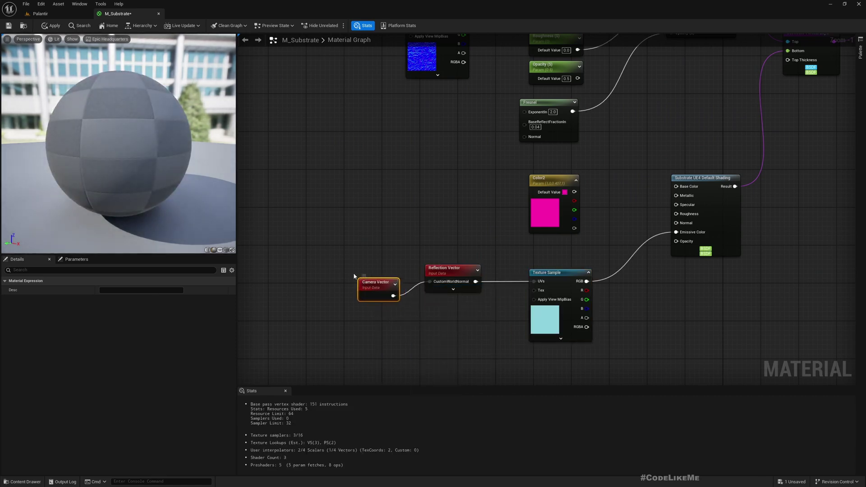
{"action": "left_click_drag", "start_coordinate": [363, 282], "coordinate": [340, 267]}
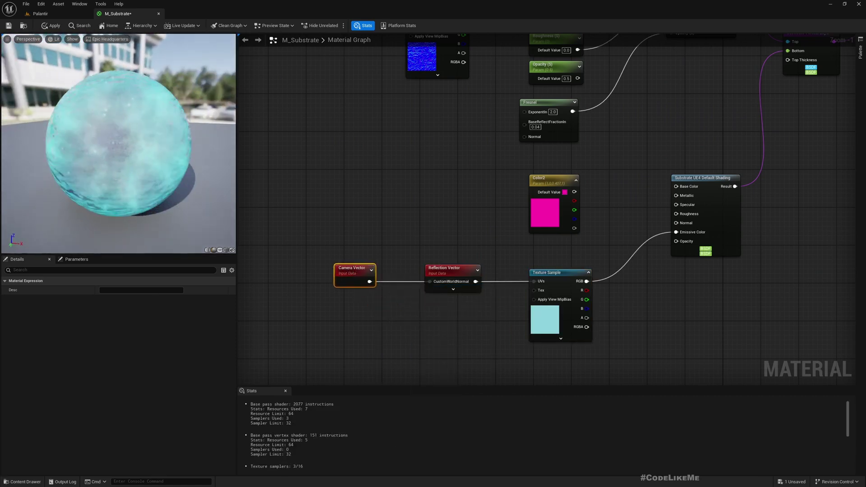
{"action": "left_click_drag", "start_coordinate": [118, 143], "coordinate": [94, 145]}
{"action": "left_click", "coordinate": [45, 27]}
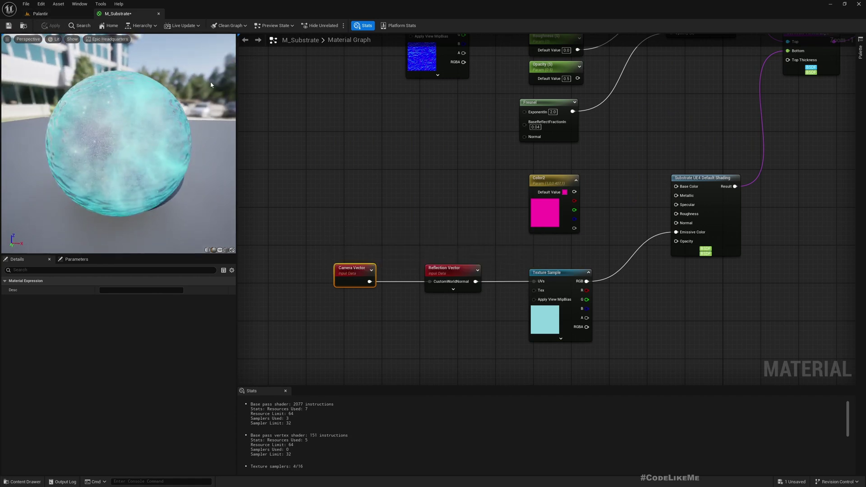
In the Palantir level, duplicate the sphere along the Y axis to about Y 1130 and frame the copy.
{"action": "left_click", "coordinate": [41, 14]}
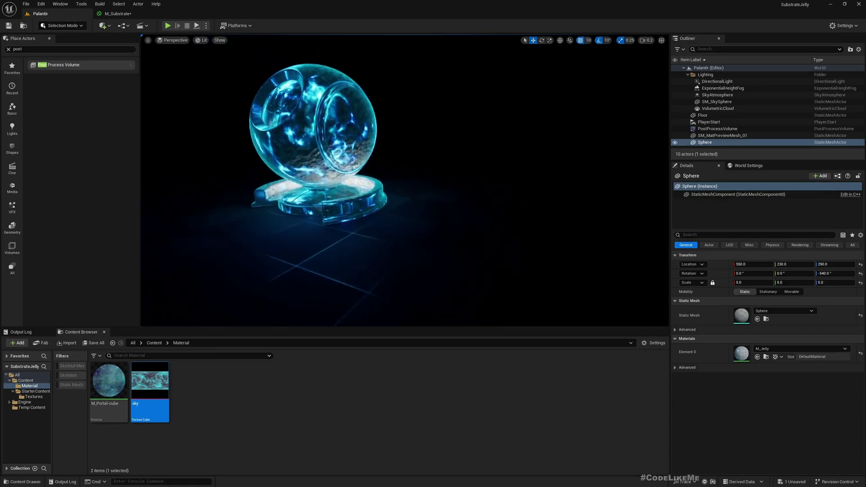
{"action": "mouse_move", "coordinate": [405, 180]}
{"action": "right_mouse_down"}
{"action": "mouse_move", "coordinate": [519, 180]}
{"action": "mouse_move", "coordinate": [491, 190]}
{"action": "mouse_move", "coordinate": [487, 207]}
{"action": "mouse_move", "coordinate": [422, 152]}
{"action": "mouse_move", "coordinate": [398, 179]}
{"action": "right_mouse_up"}
{"action": "key", "text": "w"}
{"action": "scroll", "coordinate": [404, 180], "scroll_direction": "up", "scroll_amount": 3}
{"action": "key", "text": "s"}
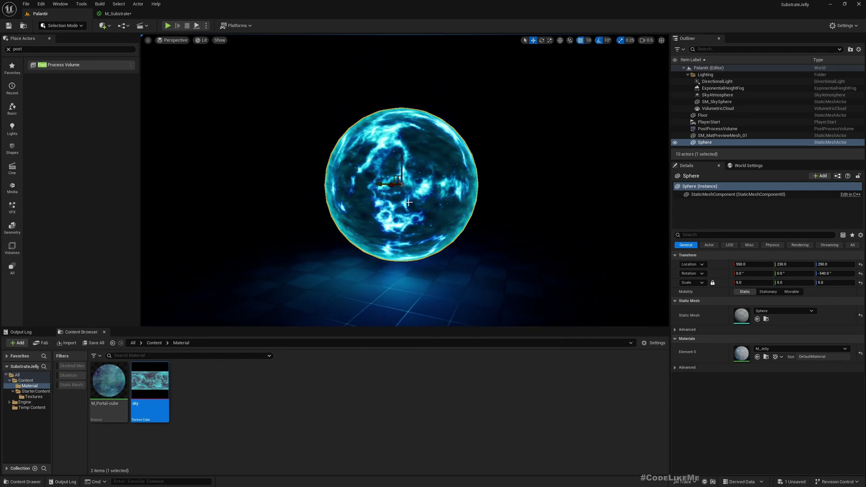
{"action": "left_click_drag", "start_coordinate": [378, 183], "coordinate": [196, 183], "text": "alt"}
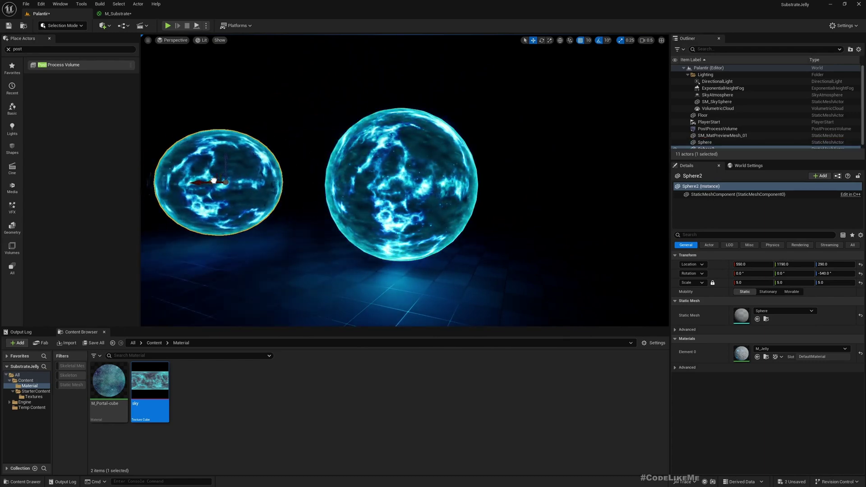
{"action": "right_click_drag", "start_coordinate": [196, 183], "coordinate": [306, 173]}
{"action": "key", "text": "w"}
{"action": "key", "text": "w"}
{"action": "key", "text": "a"}
{"action": "scroll", "coordinate": [405, 180], "scroll_direction": "up", "scroll_amount": 3}
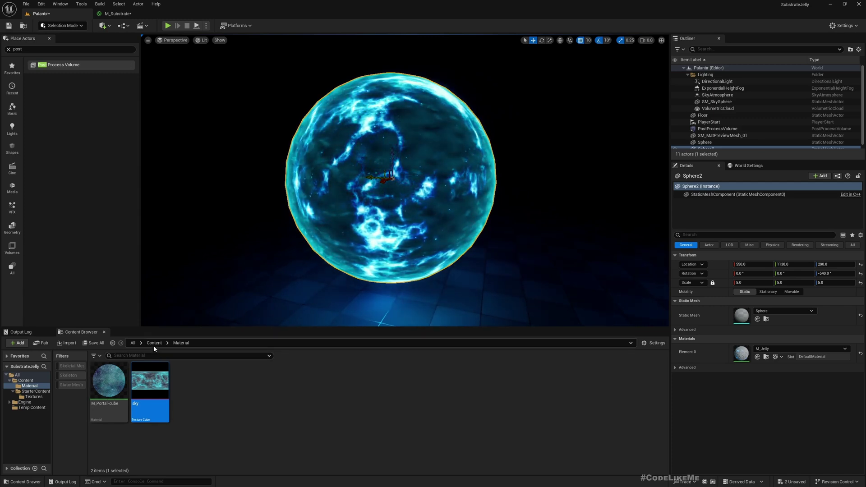
Assign M_Substrate from the Content folder to the duplicated sphere and inspect its surface from several angles.
{"action": "left_click", "coordinate": [26, 380]}
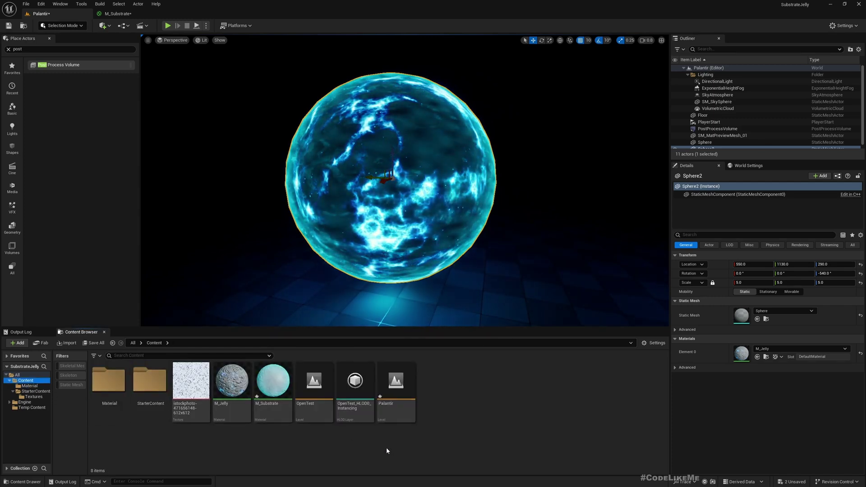
{"action": "left_click", "coordinate": [273, 369]}
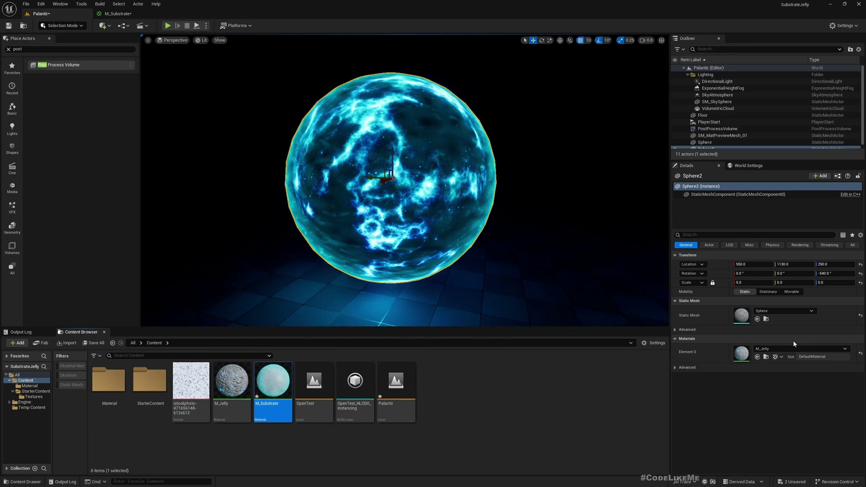
{"action": "left_click", "coordinate": [757, 357]}
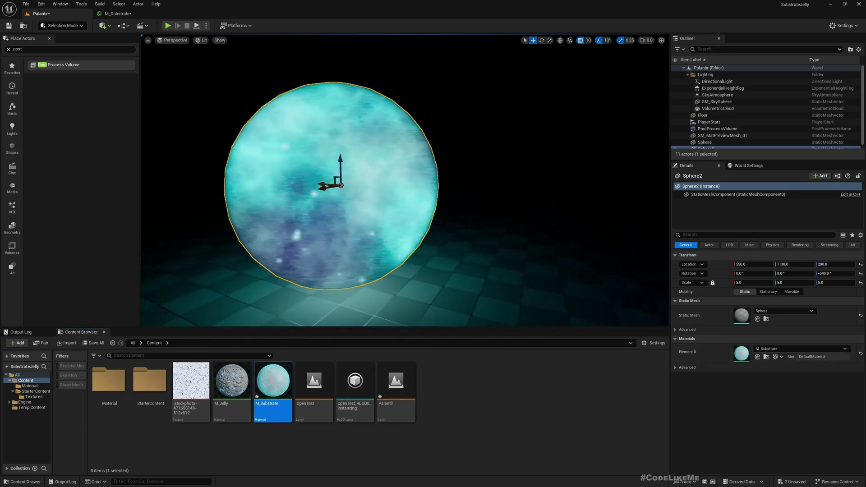
{"action": "middle_click_drag", "start_coordinate": [405, 180], "coordinate": [276, 190]}
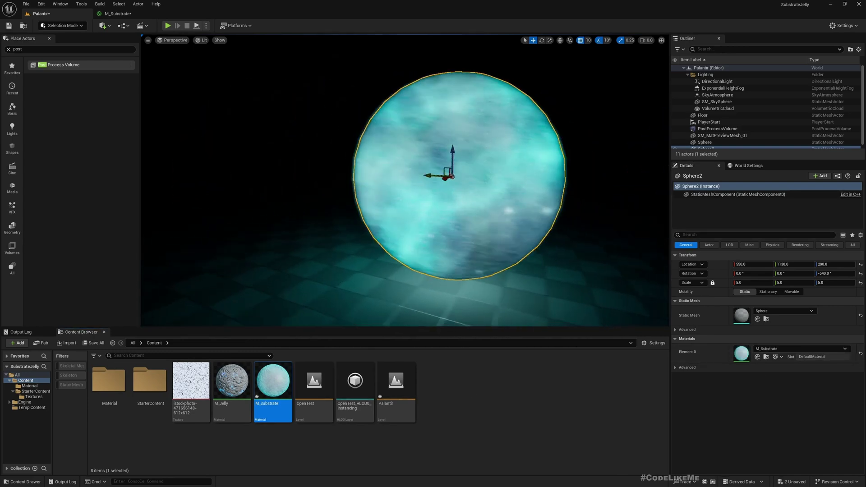
{"action": "right_click_drag", "start_coordinate": [395, 228], "coordinate": [482, 233]}
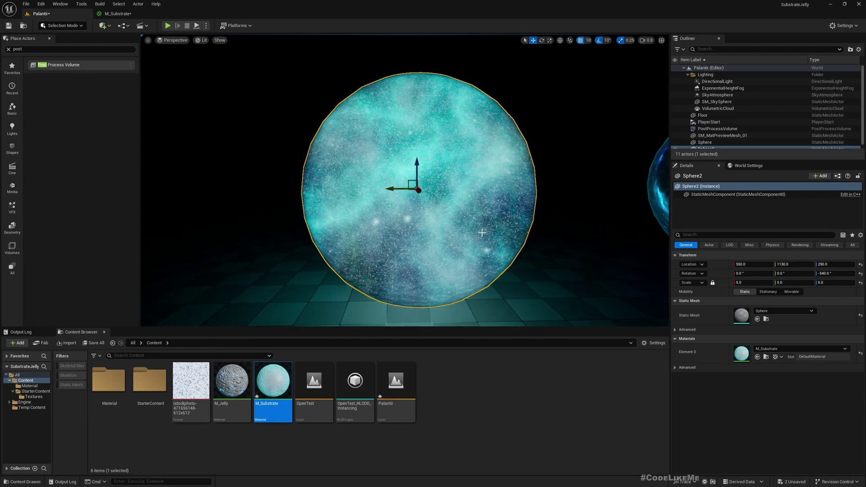
{"action": "right_click_drag", "start_coordinate": [481, 232], "coordinate": [506, 215]}
{"action": "key", "text": "w"}
{"action": "key", "text": "s"}
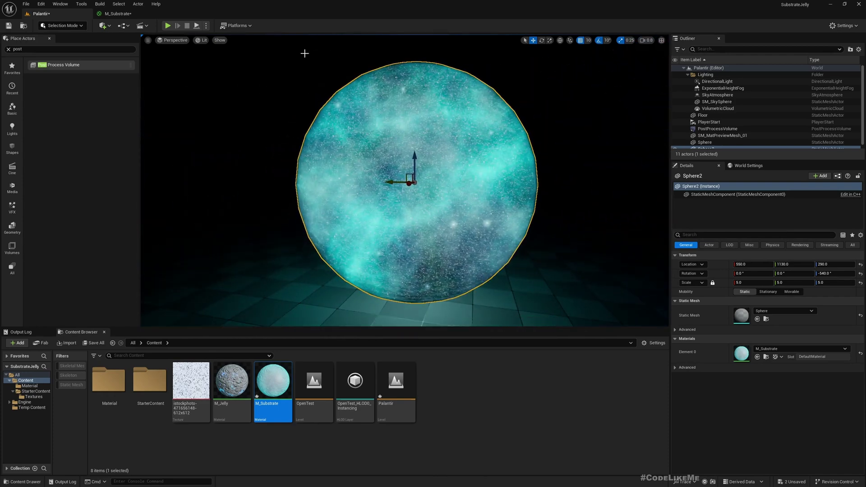
Delete the Camera Vector node from the M_Substrate graph and apply the material.
{"action": "left_click", "coordinate": [118, 14]}
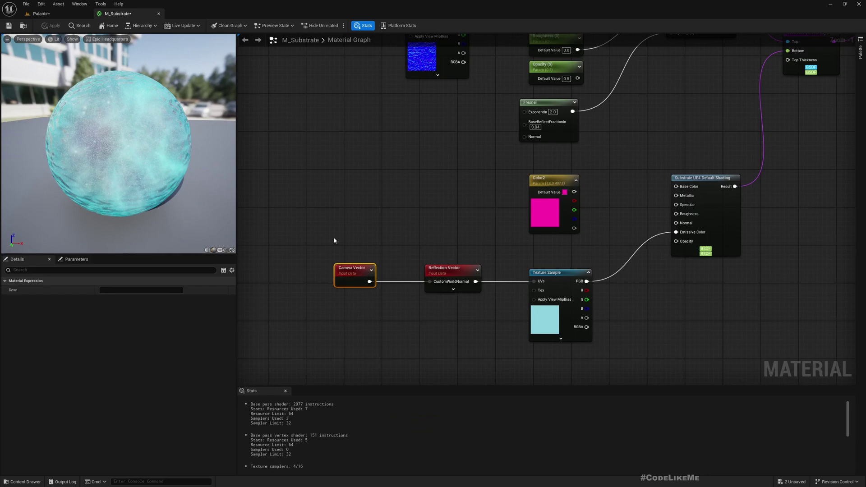
{"action": "key", "text": "Delete"}
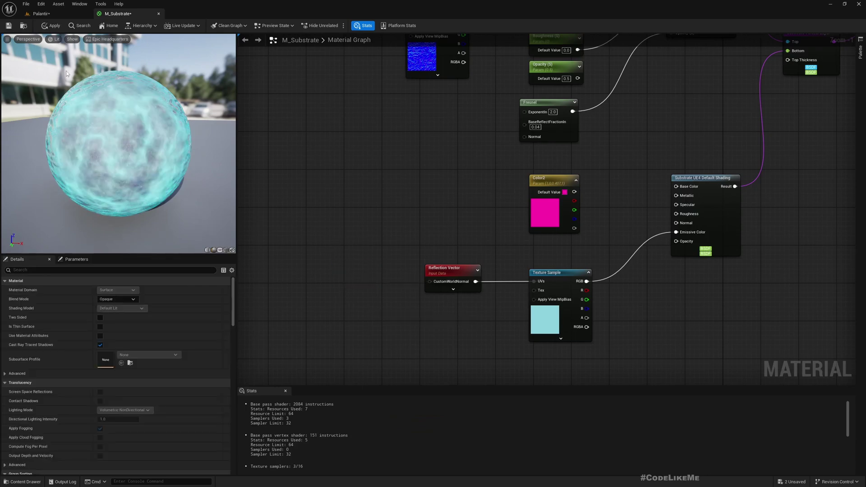
{"action": "left_click", "coordinate": [49, 15]}
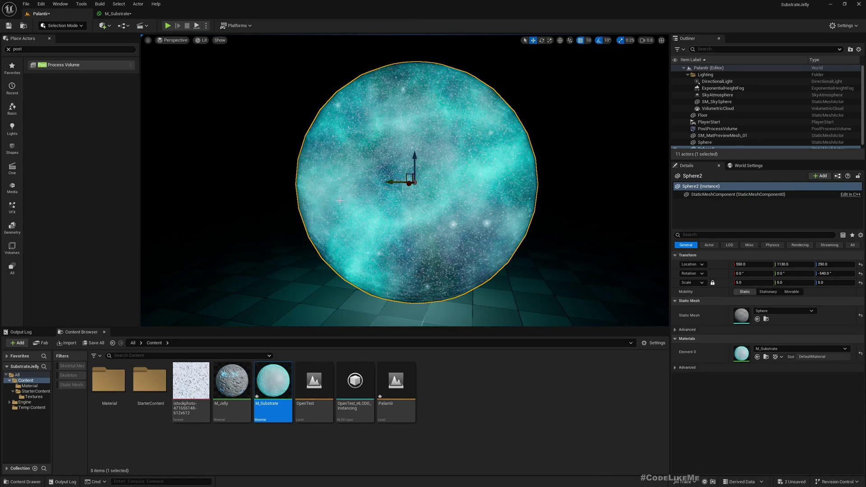
{"action": "right_click_drag", "start_coordinate": [328, 205], "coordinate": [354, 209]}
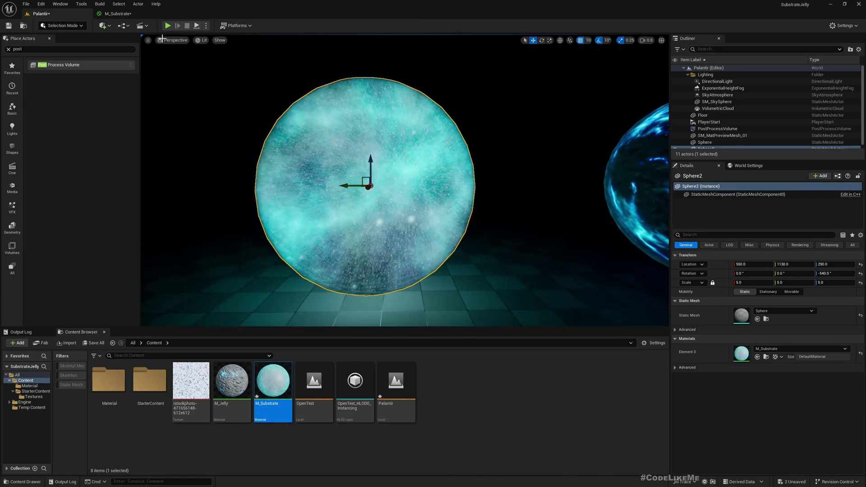
{"action": "left_click", "coordinate": [123, 16]}
{"action": "left_click", "coordinate": [55, 26]}
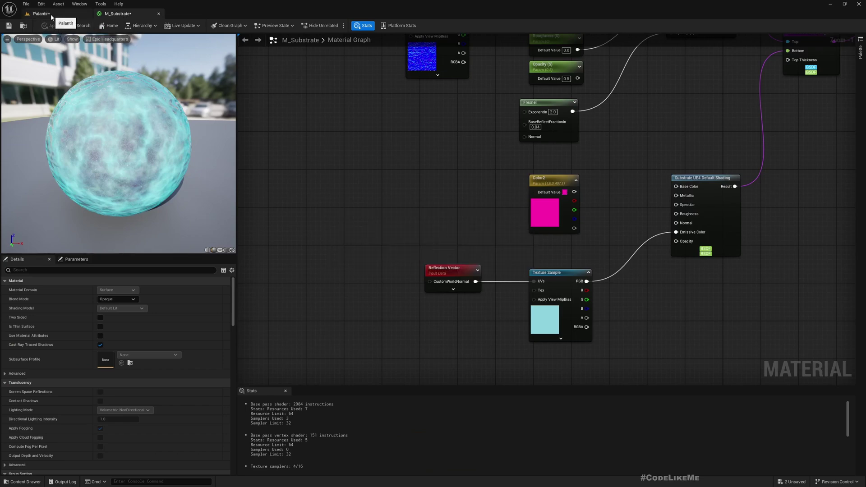
Examine the sky reflection on the duplicated sphere in the Palantir level from different distances and angles.
{"action": "left_click", "coordinate": [51, 14]}
{"action": "right_click_drag", "start_coordinate": [404, 181], "coordinate": [406, 215]}
{"action": "key", "text": "w"}
{"action": "key", "text": "s"}
{"action": "key", "text": "s"}
{"action": "key", "text": "w"}
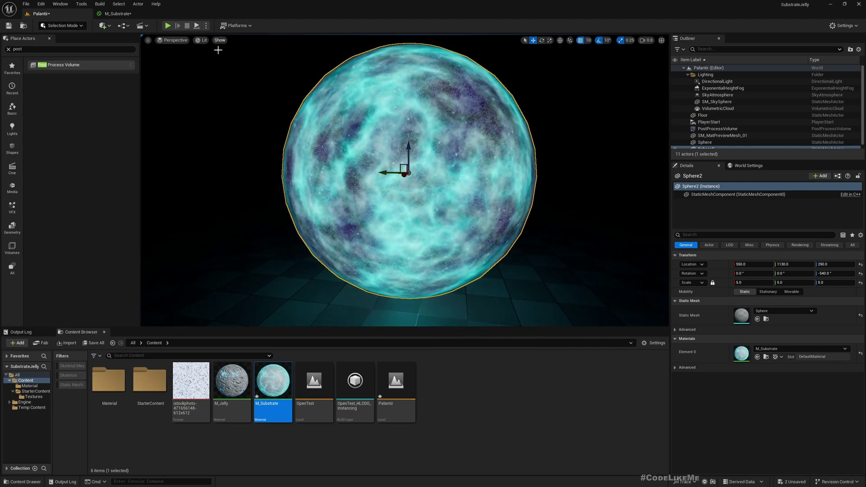
{"action": "right_click_drag", "start_coordinate": [218, 50], "coordinate": [291, 48]}
{"action": "key", "text": "w"}
{"action": "mouse_move", "coordinate": [469, 180]}
{"action": "right_mouse_down"}
{"action": "mouse_move", "coordinate": [399, 180]}
{"action": "mouse_move", "coordinate": [469, 180]}
{"action": "mouse_move", "coordinate": [424, 161]}
{"action": "mouse_move", "coordinate": [333, 151]}
{"action": "mouse_move", "coordinate": [313, 158]}
{"action": "mouse_move", "coordinate": [474, 189]}
{"action": "right_mouse_up"}
{"action": "key", "text": "d"}
{"action": "key", "text": "w"}
{"action": "key", "text": "w"}
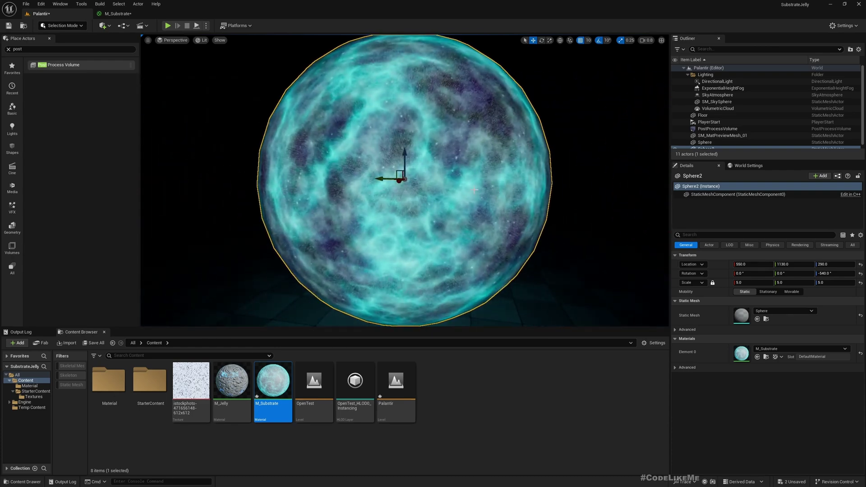
{"action": "key", "text": "s"}
{"action": "right_click_drag", "start_coordinate": [252, 136], "coordinate": [268, 146]}
{"action": "key", "text": "w"}
Return to the M_Substrate material graph at the sky-cubemap Texture Sample and the bottom shading node.
{"action": "left_click", "coordinate": [109, 15]}
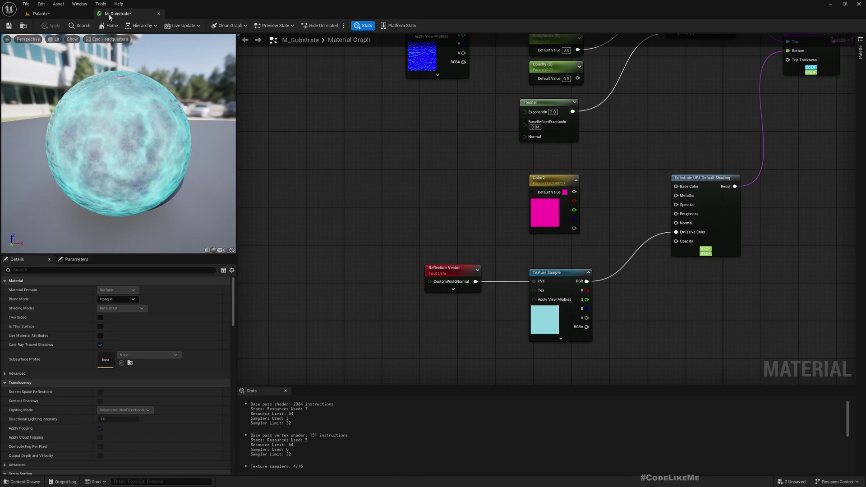
{"action": "right_click_drag", "start_coordinate": [424, 225], "coordinate": [371, 202]}
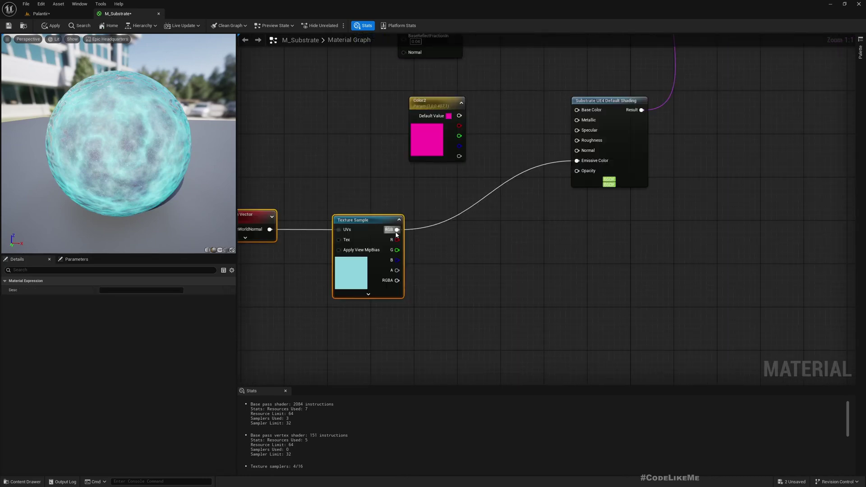
{"action": "left_click_drag", "start_coordinate": [396, 231], "coordinate": [461, 266]}
{"action": "type", "text": "*"}
{"action": "key", "text": "Return"}
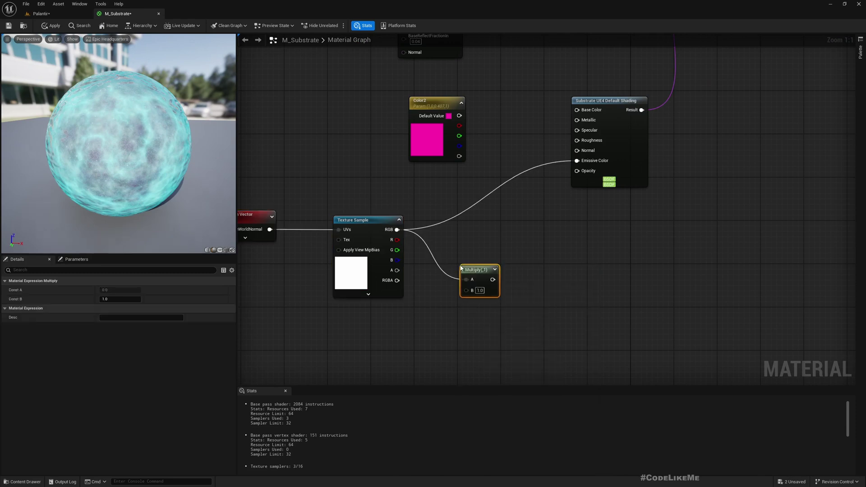
{"action": "key", "text": "Delete"}
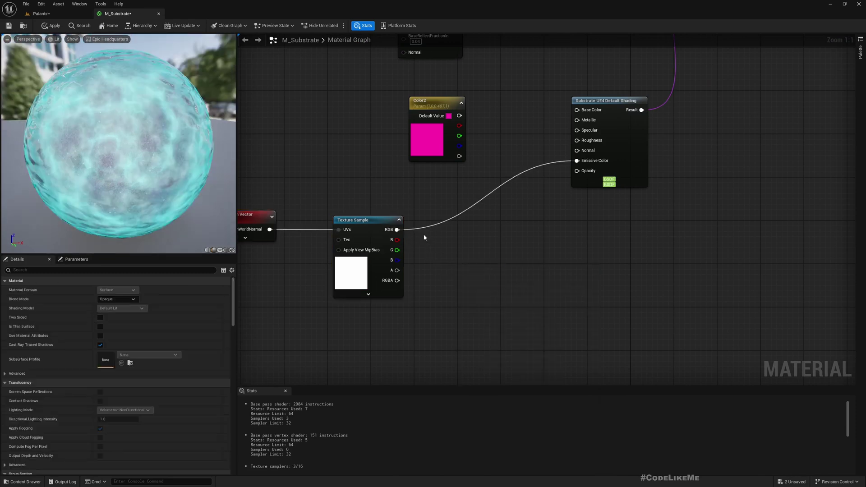
Insert a Power node with exponent 10 between the cubemap's RGB output and the bottom shading's Emissive Color, and inspect the preview sphere.
{"action": "left_click_drag", "start_coordinate": [397, 230], "coordinate": [474, 273]}
{"action": "type", "text": "po"}
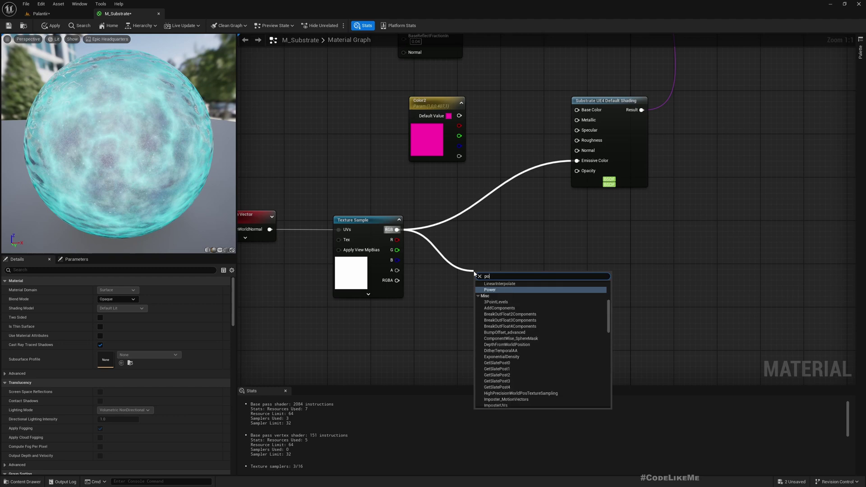
{"action": "type", "text": "wer"}
{"action": "key", "text": "Return"}
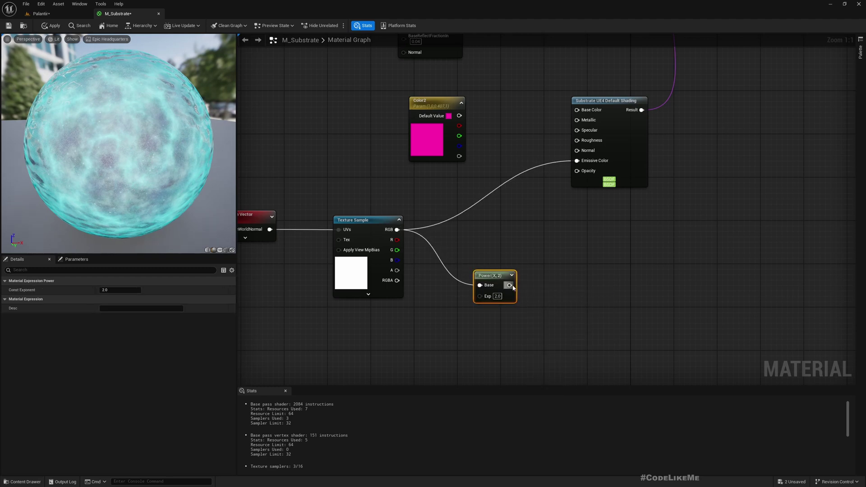
{"action": "left_click_drag", "start_coordinate": [510, 285], "coordinate": [577, 161]}
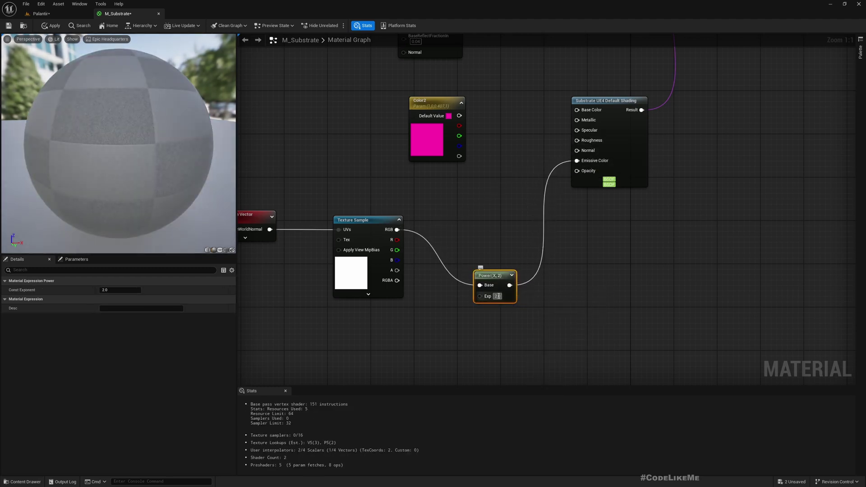
{"action": "type", "text": "10"}
{"action": "key", "text": "Return"}
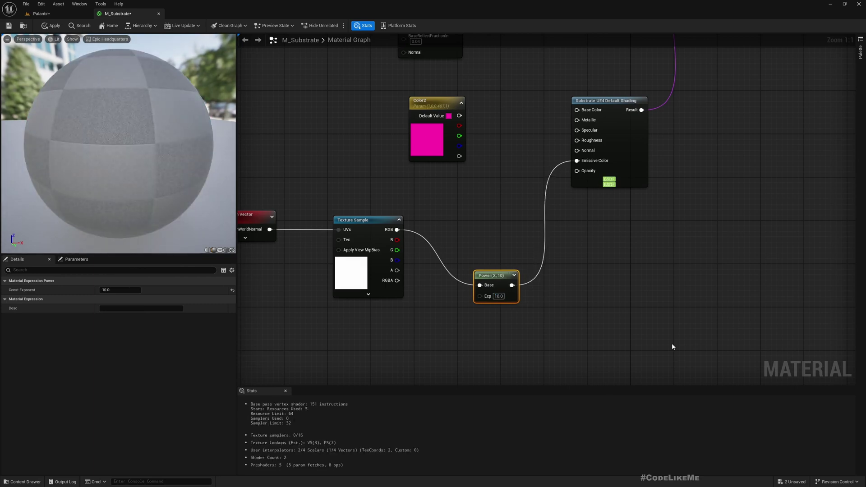
{"action": "left_click_drag", "start_coordinate": [501, 283], "coordinate": [490, 250]}
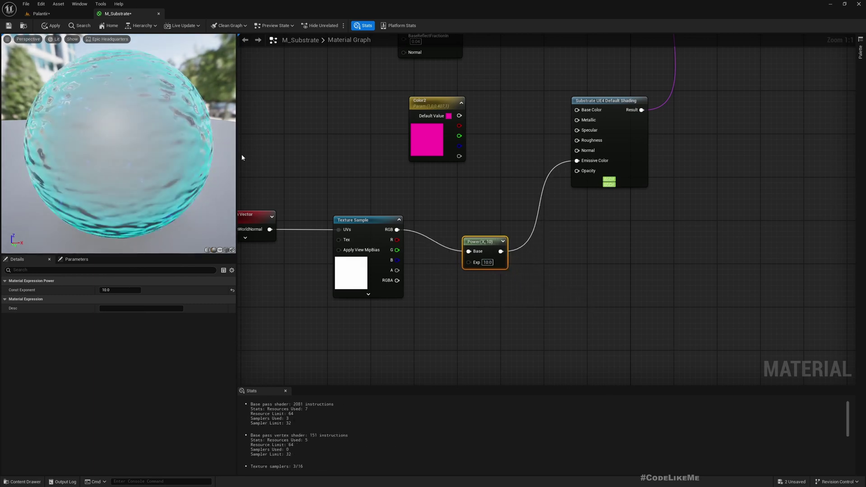
{"action": "left_click_drag", "start_coordinate": [199, 154], "coordinate": [149, 153]}
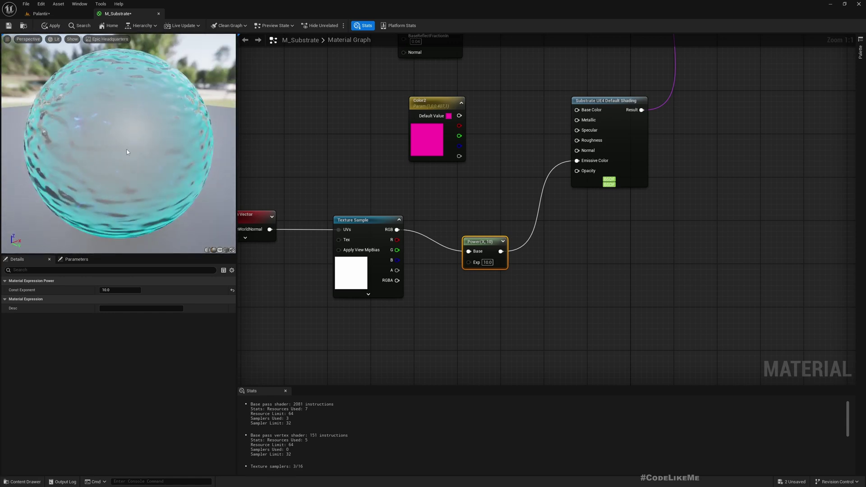
{"action": "left_click_drag", "start_coordinate": [103, 143], "coordinate": [119, 166]}
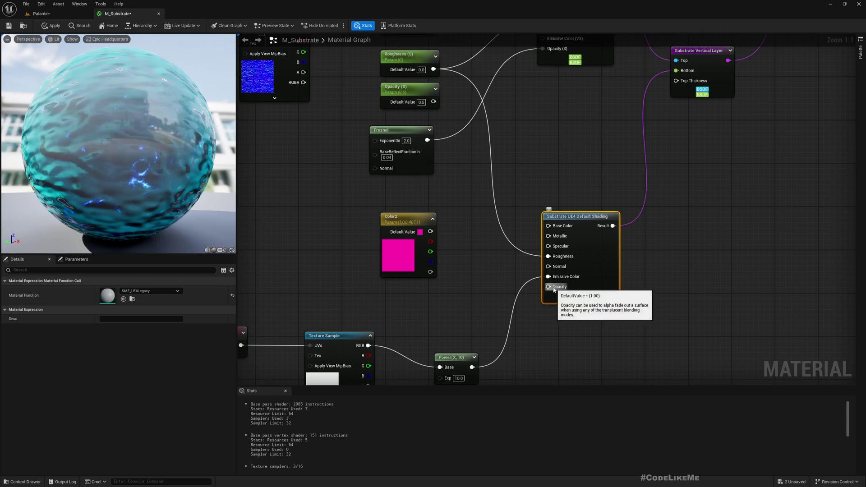
{"action": "right_click", "coordinate": [554, 289]}
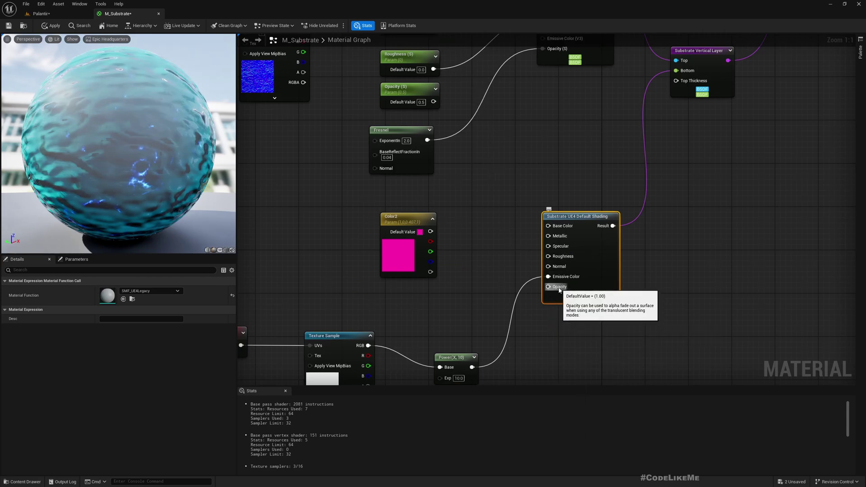
{"action": "right_click", "coordinate": [558, 287]}
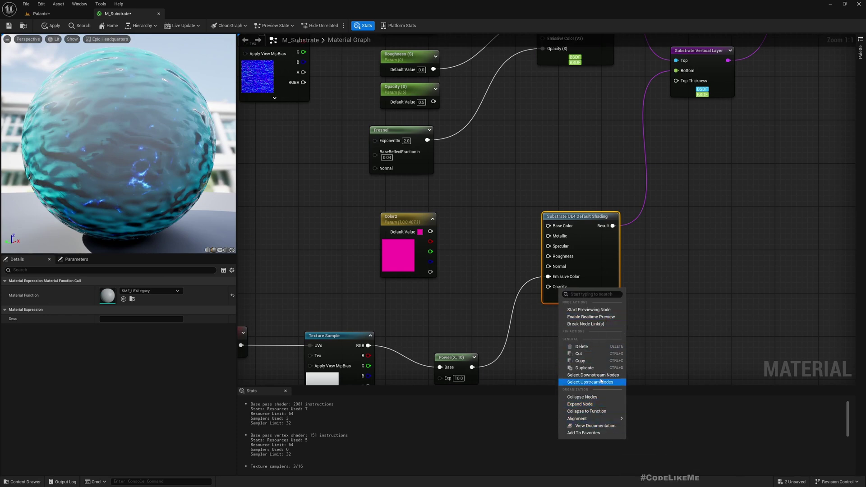
{"action": "left_click", "coordinate": [528, 287]}
{"action": "left_click_drag", "start_coordinate": [549, 287], "coordinate": [454, 299]}
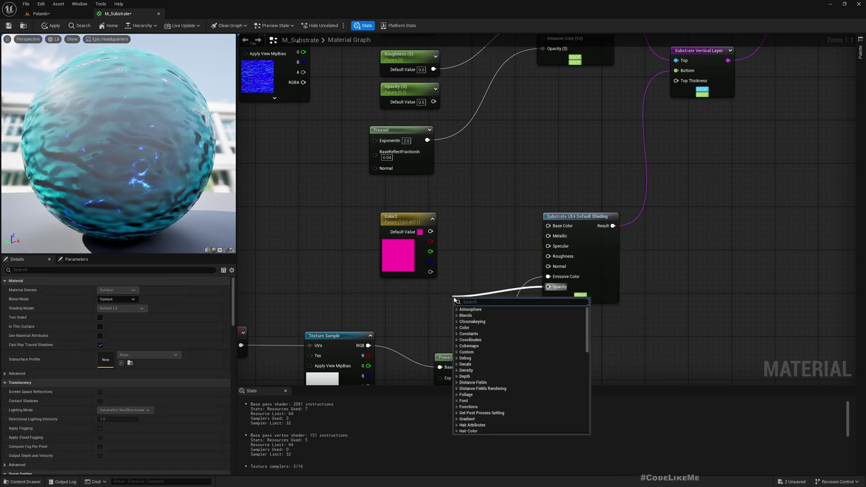
{"action": "left_click", "coordinate": [483, 266]}
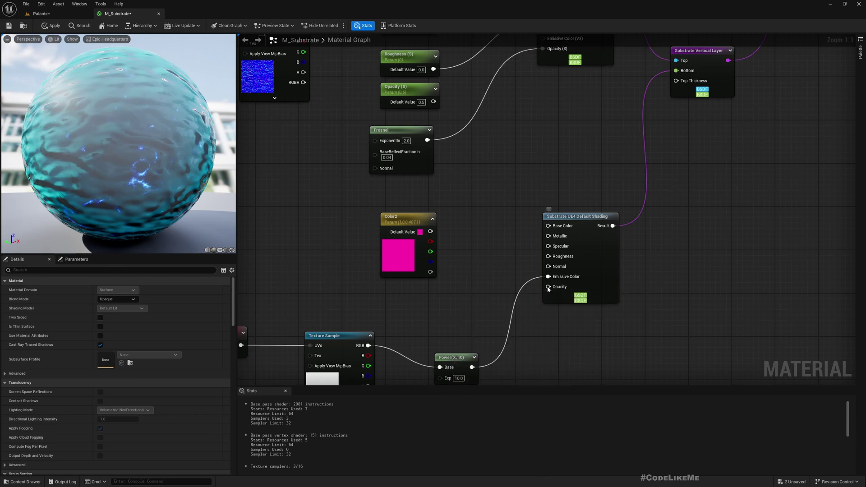
{"action": "right_click", "coordinate": [548, 287]}
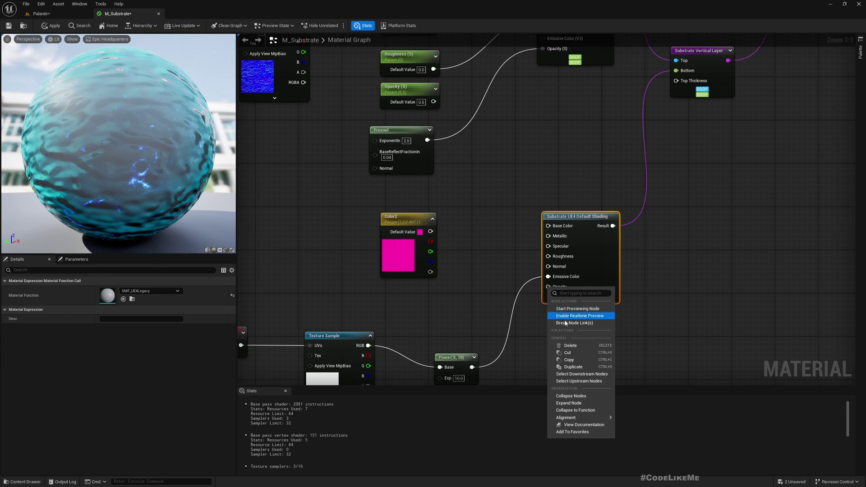
{"action": "left_click", "coordinate": [509, 275]}
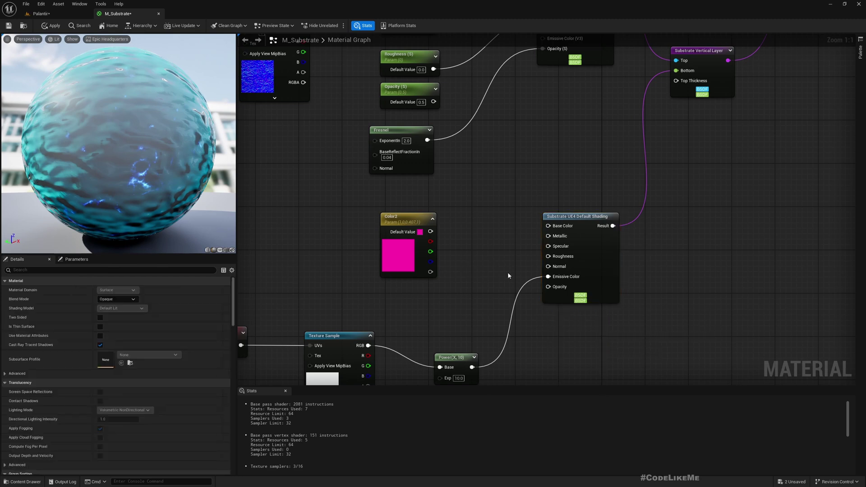
{"action": "right_click", "coordinate": [558, 289]}
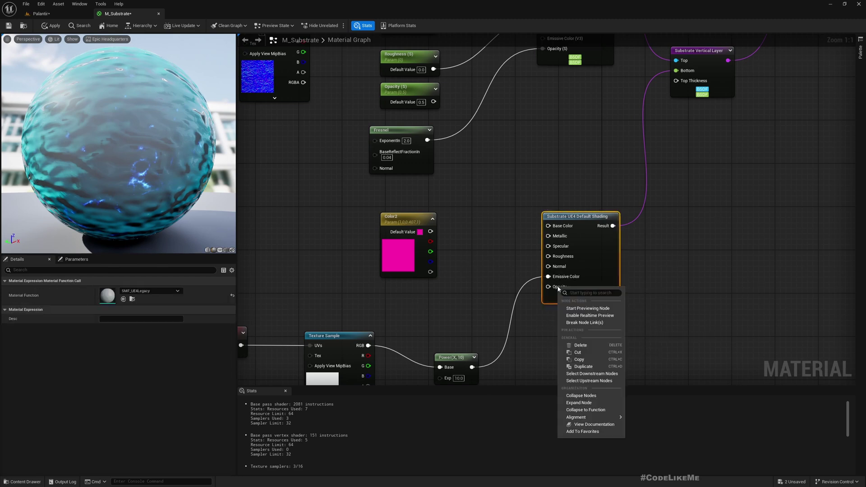
{"action": "left_click", "coordinate": [482, 275]}
Create a scalar parameter named Opacity2 connected to the bottom shading node's Opacity input.
{"action": "left_click_drag", "start_coordinate": [548, 287], "coordinate": [472, 294]}
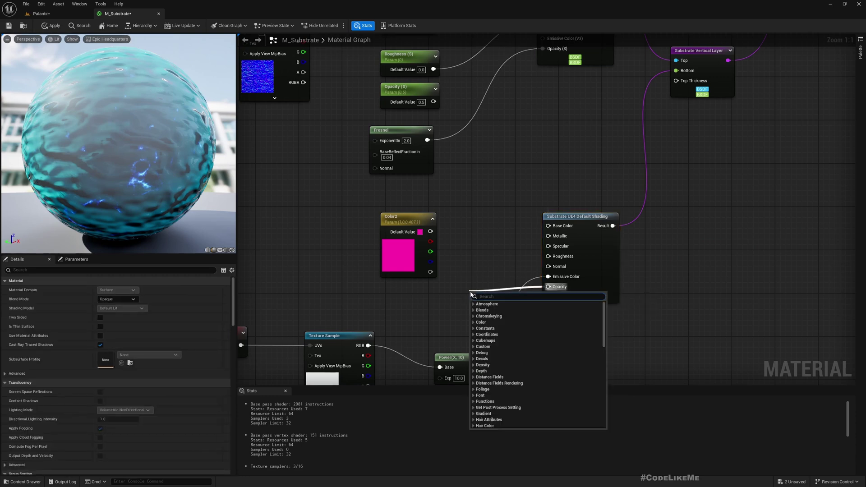
{"action": "type", "text": "pro"}
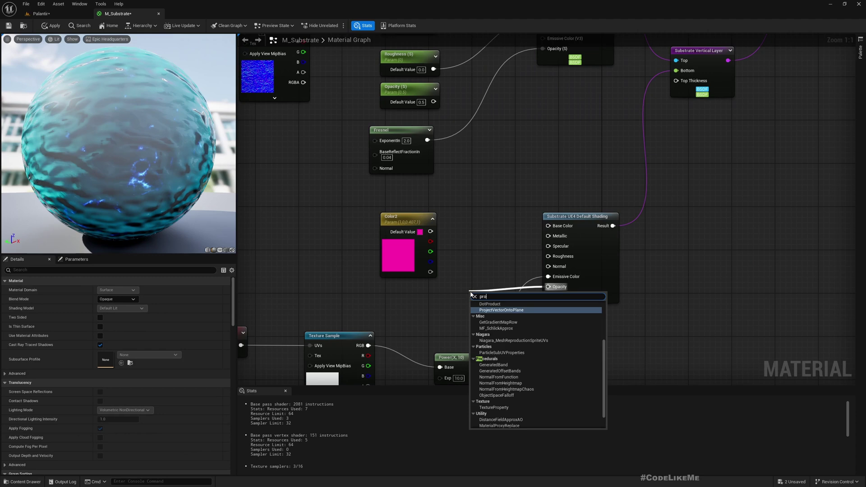
{"action": "key", "text": "BackSpace"}
{"action": "key", "text": "BackSpace"}
{"action": "type", "text": "aram"}
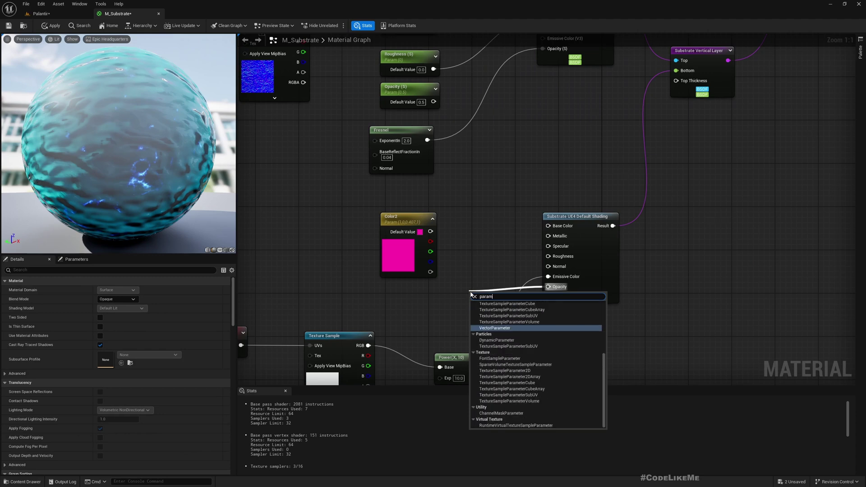
{"action": "type", "text": "scalar"}
{"action": "key", "text": "Return"}
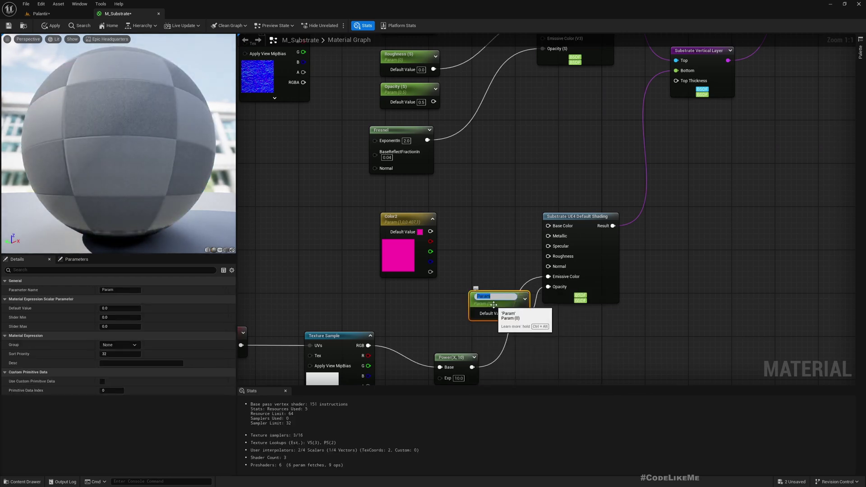
{"action": "type", "text": "Opacity2"}
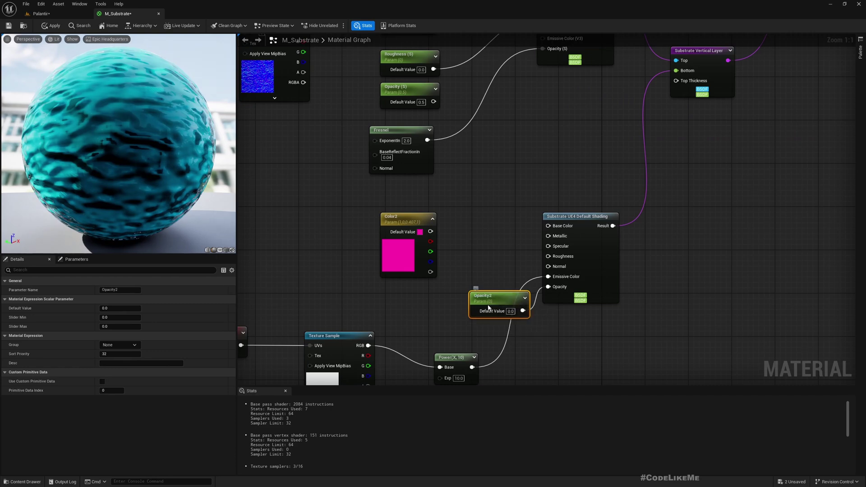
Place the Opacity2 parameter below Color2, set its default value to 0.8, and check the preview sphere.
{"action": "left_click_drag", "start_coordinate": [493, 304], "coordinate": [426, 302]}
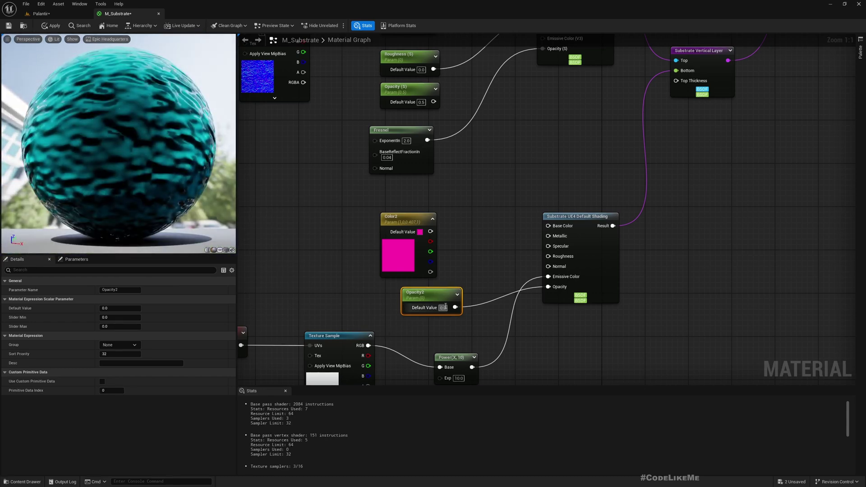
{"action": "type", "text": "0.8"}
{"action": "key", "text": "Return"}
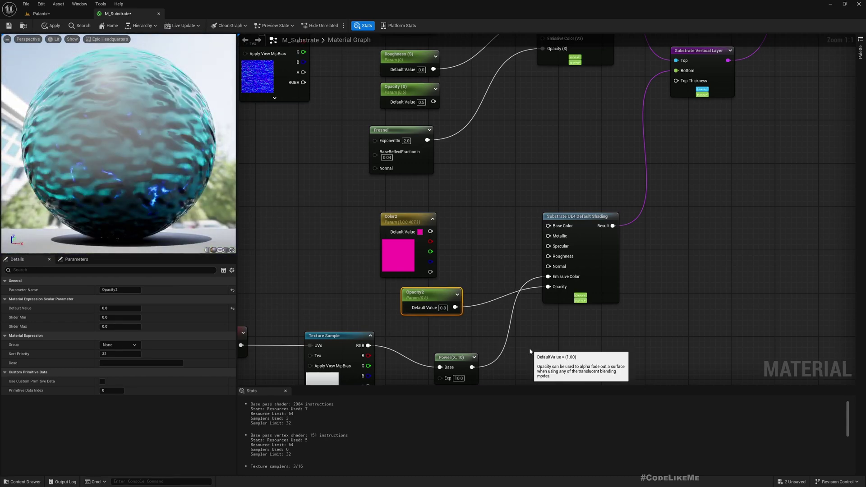
{"action": "left_click_drag", "start_coordinate": [56, 117], "coordinate": [172, 124]}
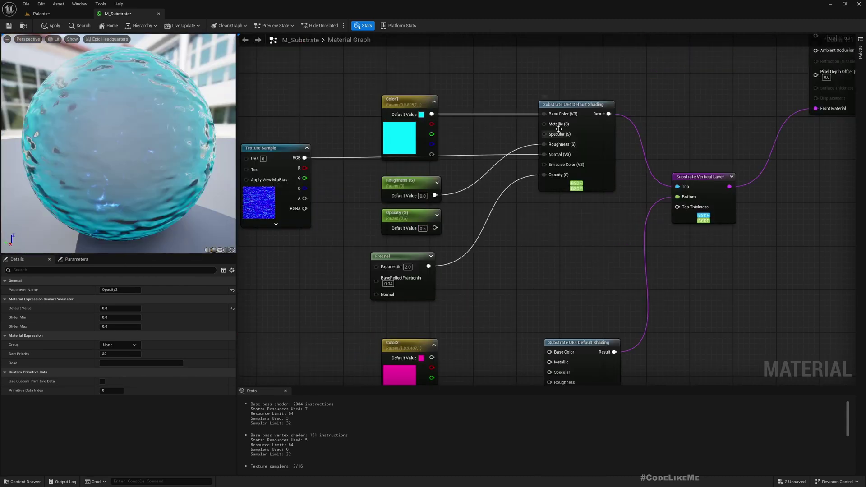
Promote the top shading node's Metallic input to a parameter above Color1 and set its default value to 1.
{"action": "right_click", "coordinate": [559, 128]}
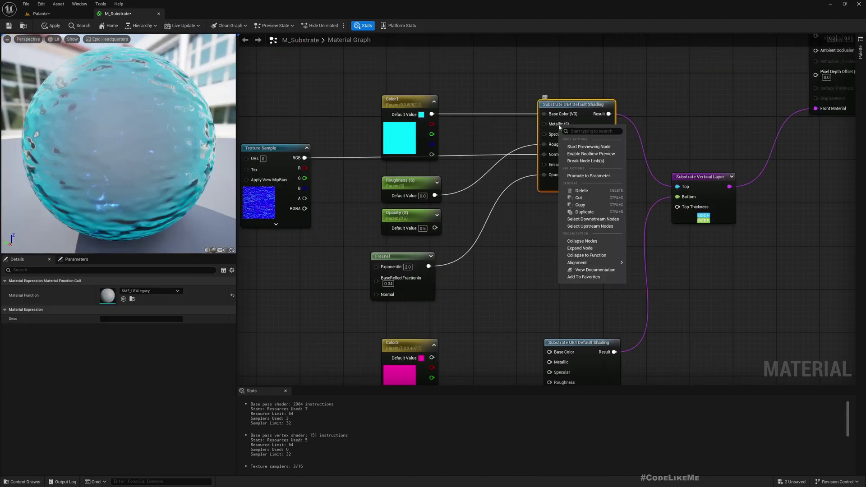
{"action": "left_click", "coordinate": [591, 175]}
{"action": "left_click_drag", "start_coordinate": [510, 106], "coordinate": [378, 58]}
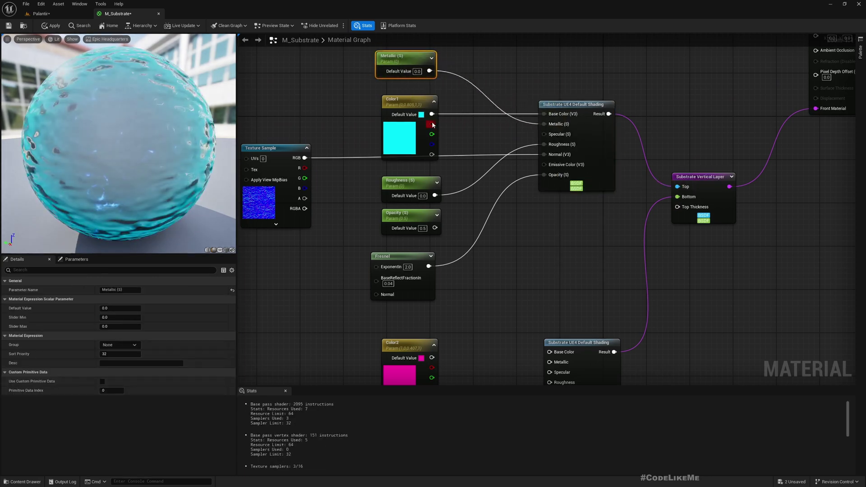
{"action": "left_click", "coordinate": [417, 72]}
{"action": "type", "text": "1"}
{"action": "left_click", "coordinate": [482, 71]}
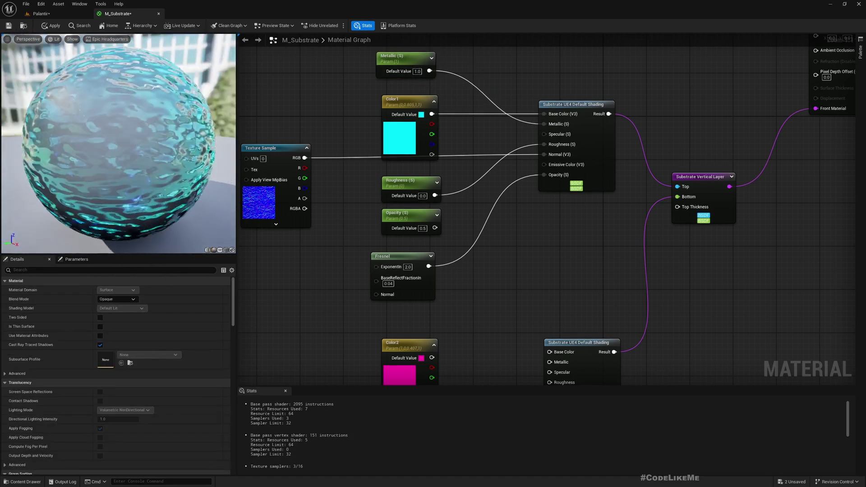
{"action": "left_click_drag", "start_coordinate": [113, 146], "coordinate": [131, 146]}
Promote the top shading node's Specular input to a parameter and move it away from the shading node.
{"action": "right_click", "coordinate": [558, 135]}
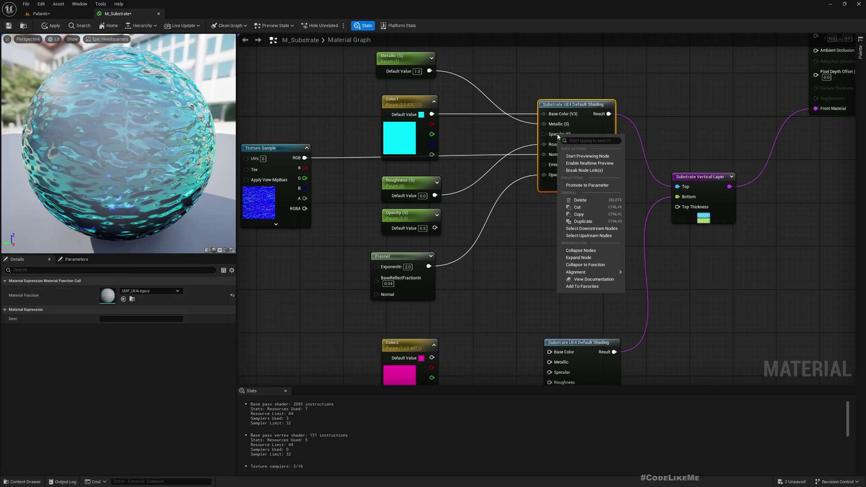
{"action": "left_click", "coordinate": [586, 184]}
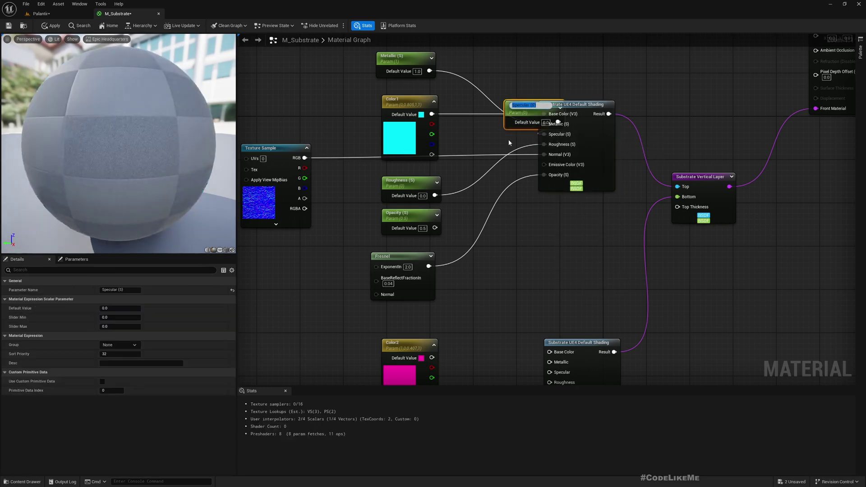
{"action": "left_click_drag", "start_coordinate": [527, 111], "coordinate": [394, 259]}
Arrange the top layer's parameter nodes in a column with Color1 above Metallic and Specular below them.
{"action": "left_click_drag", "start_coordinate": [370, 209], "coordinate": [387, 202]}
{"action": "left_click_drag", "start_coordinate": [408, 232], "coordinate": [412, 240]}
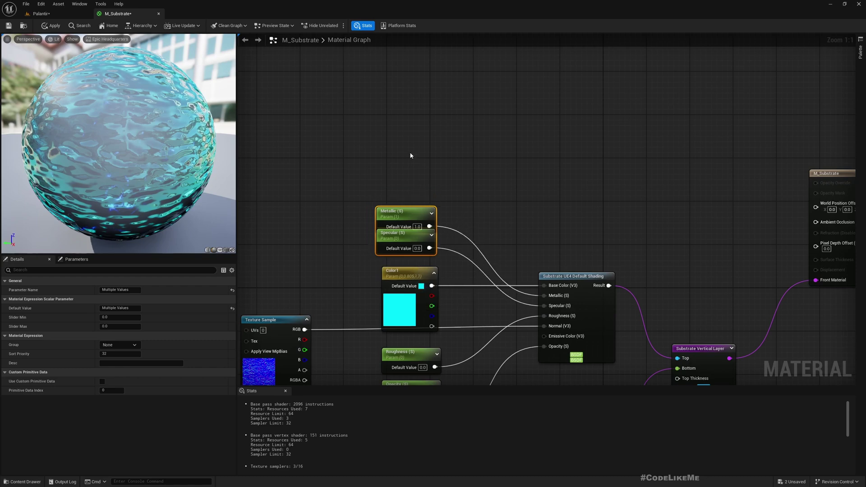
{"action": "left_click_drag", "start_coordinate": [411, 283], "coordinate": [405, 149]}
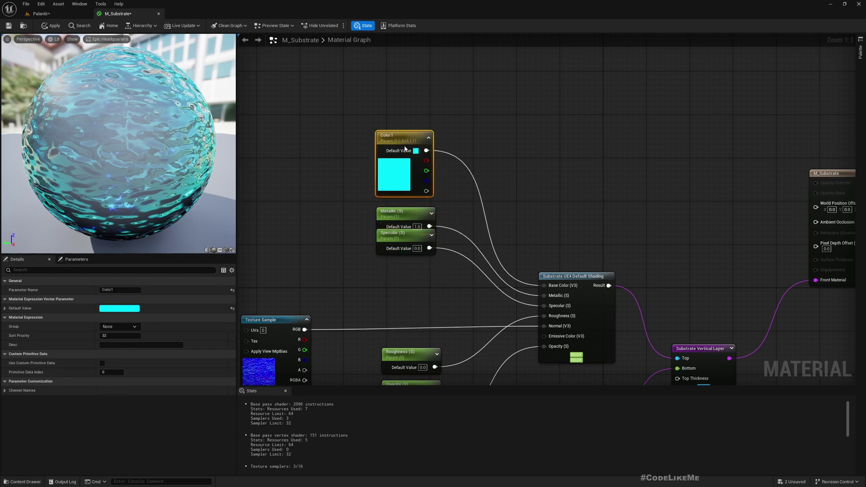
{"action": "left_click_drag", "start_coordinate": [417, 241], "coordinate": [422, 258]}
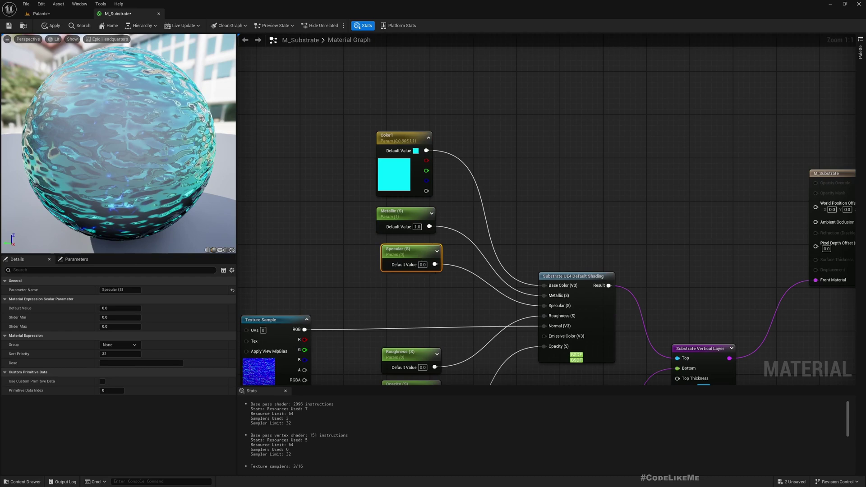
{"action": "scroll", "coordinate": [126, 177], "scroll_direction": "down", "scroll_amount": 5}
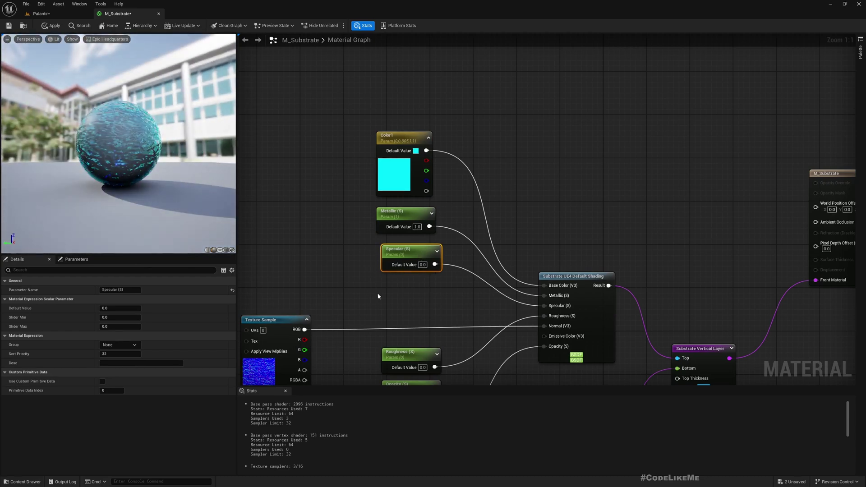
Set the Fresnel exponent to 5, apply the material, and inspect the selected sphere in the level.
{"action": "right_click_drag", "start_coordinate": [378, 296], "coordinate": [308, 203]}
{"action": "right_click_drag", "start_coordinate": [461, 341], "coordinate": [494, 191]}
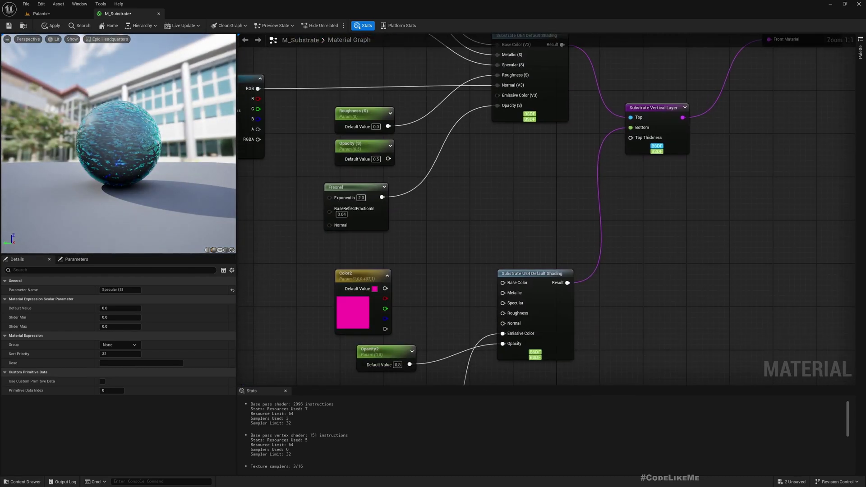
{"action": "right_click_drag", "start_coordinate": [463, 334], "coordinate": [471, 264]}
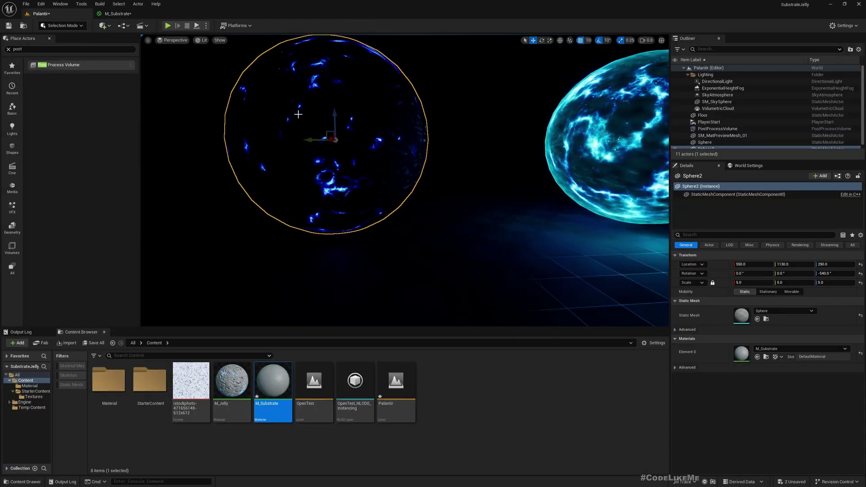
{"action": "scroll", "coordinate": [401, 115], "scroll_direction": "up", "scroll_amount": 2}
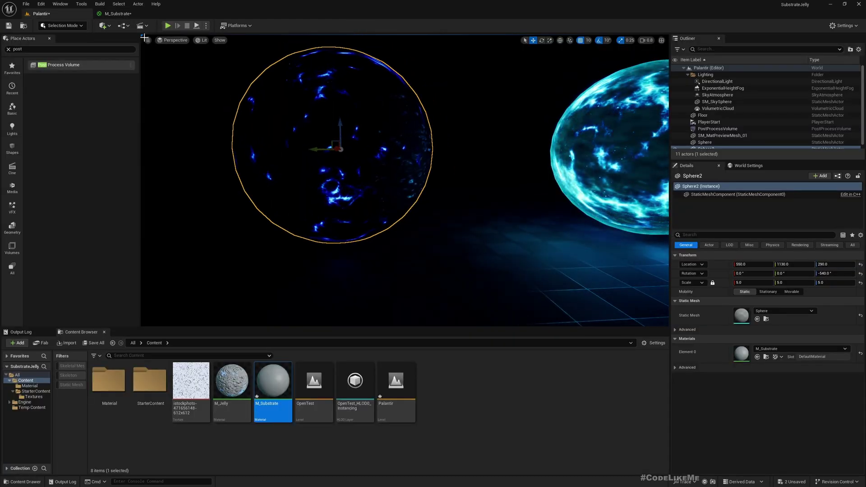
Connect Color1 directly to the top shading node's Emissive Color, apply the material, and check the sphere in the level.
{"action": "left_click", "coordinate": [115, 13]}
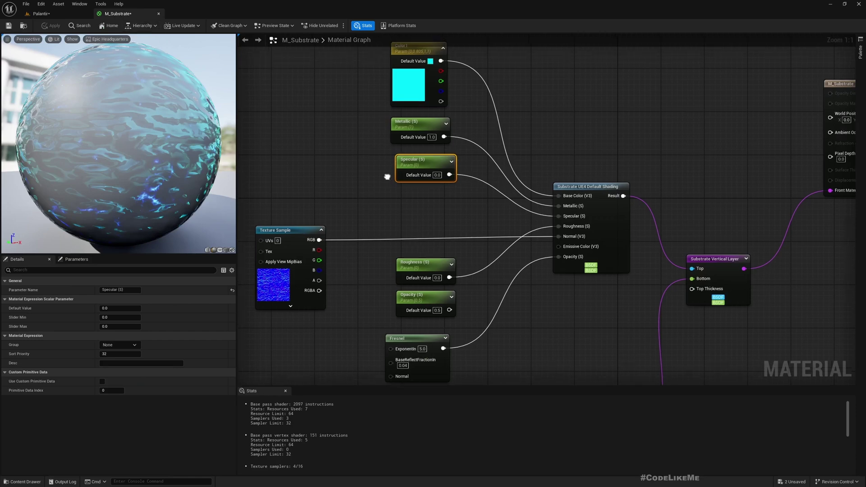
{"action": "right_click_drag", "start_coordinate": [401, 155], "coordinate": [425, 194]}
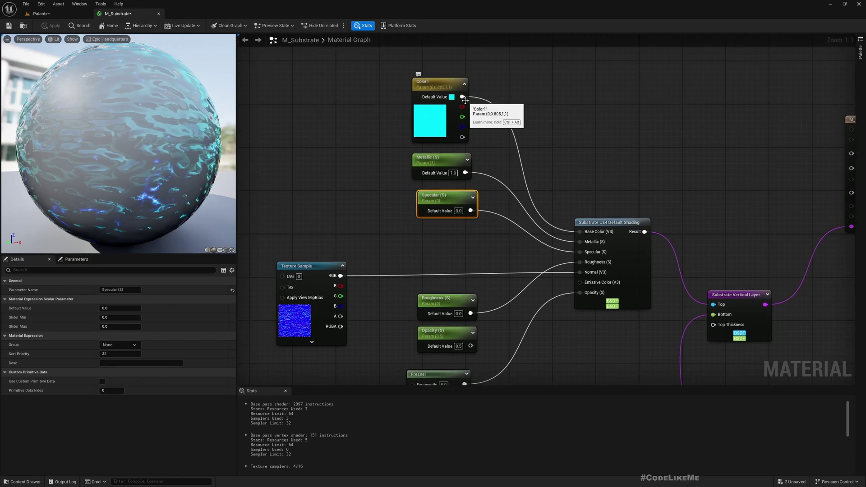
{"action": "left_click_drag", "start_coordinate": [465, 100], "coordinate": [586, 283]}
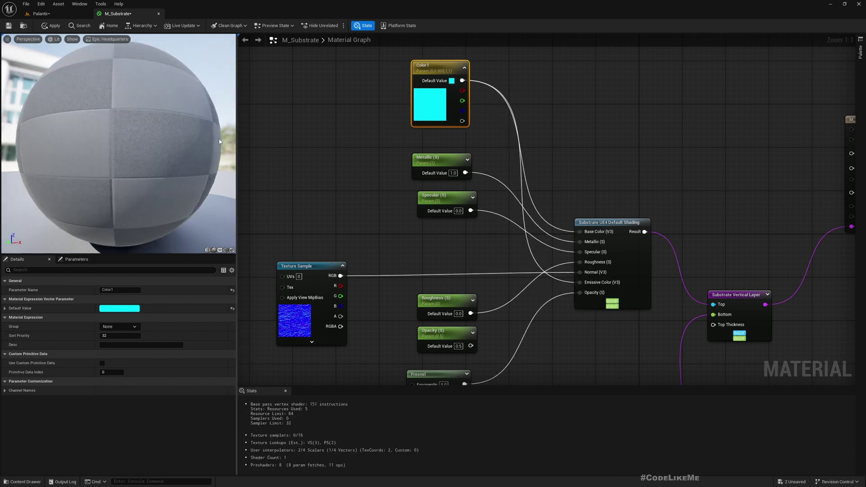
{"action": "left_click", "coordinate": [54, 25]}
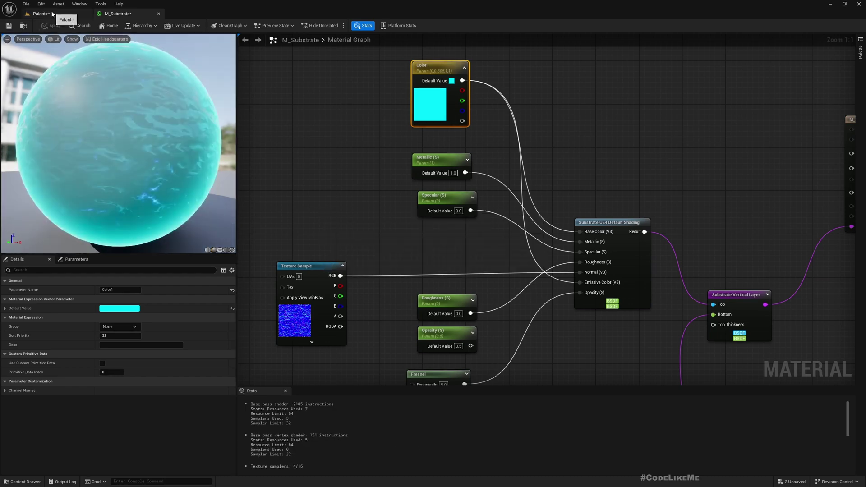
{"action": "left_click", "coordinate": [50, 13]}
{"action": "left_click", "coordinate": [128, 14]}
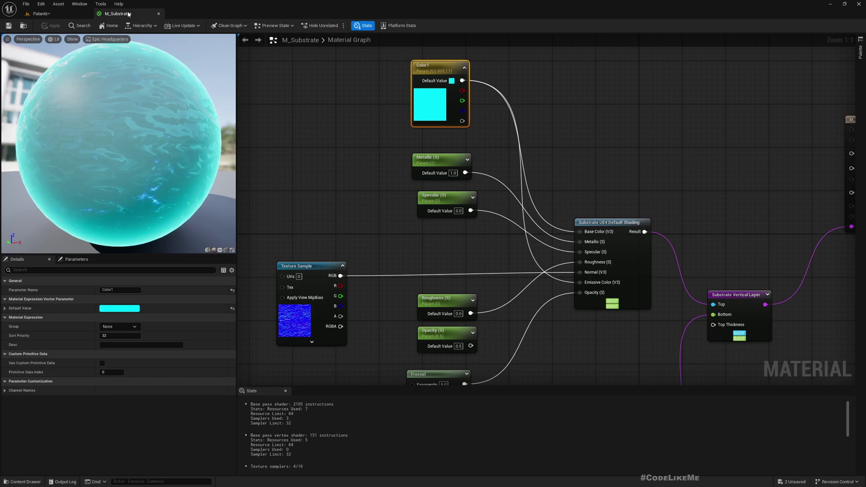
Move the top shading node, the vertical layer node and the material output together, away from the parameter nodes.
{"action": "scroll", "coordinate": [552, 203], "scroll_direction": "down", "scroll_amount": 2}
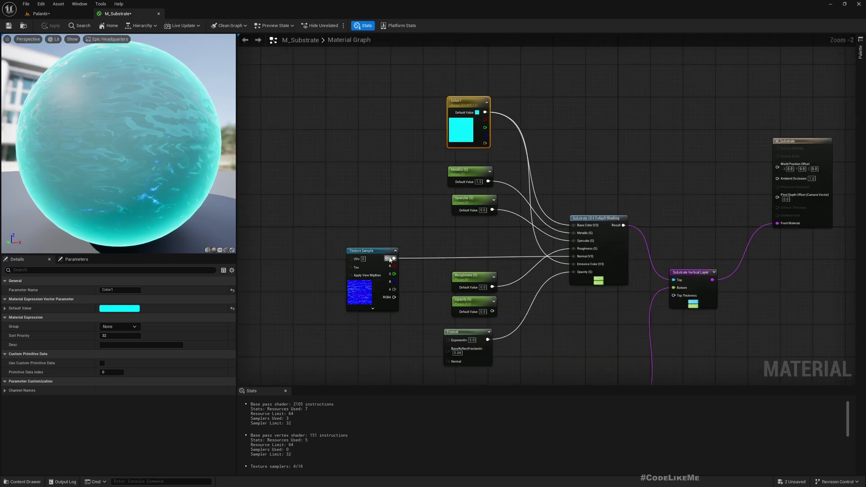
{"action": "mouse_move", "coordinate": [411, 262]}
{"action": "right_mouse_down"}
{"action": "mouse_move", "coordinate": [364, 225]}
{"action": "mouse_move", "coordinate": [324, 239]}
{"action": "right_mouse_up"}
{"action": "mouse_move", "coordinate": [510, 174]}
{"action": "left_mouse_down"}
{"action": "mouse_move", "coordinate": [635, 290]}
{"action": "mouse_move", "coordinate": [695, 284]}
{"action": "left_mouse_up"}
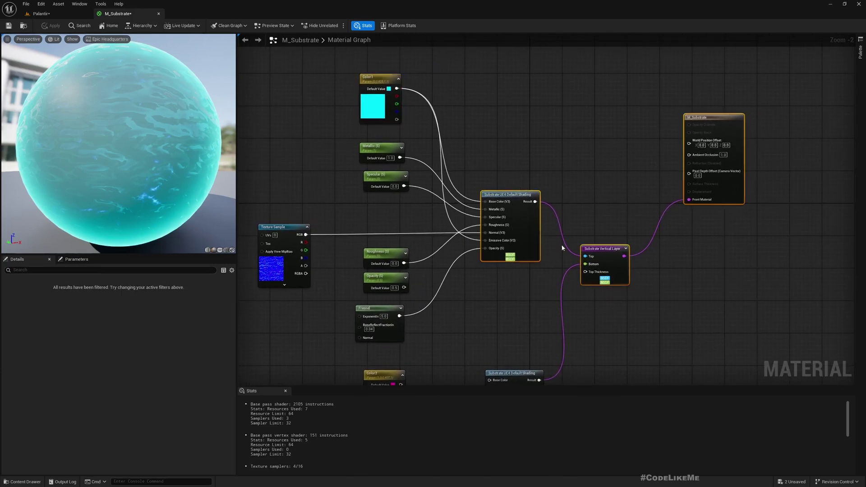
{"action": "scroll", "coordinate": [560, 237], "scroll_direction": "up", "scroll_amount": 2}
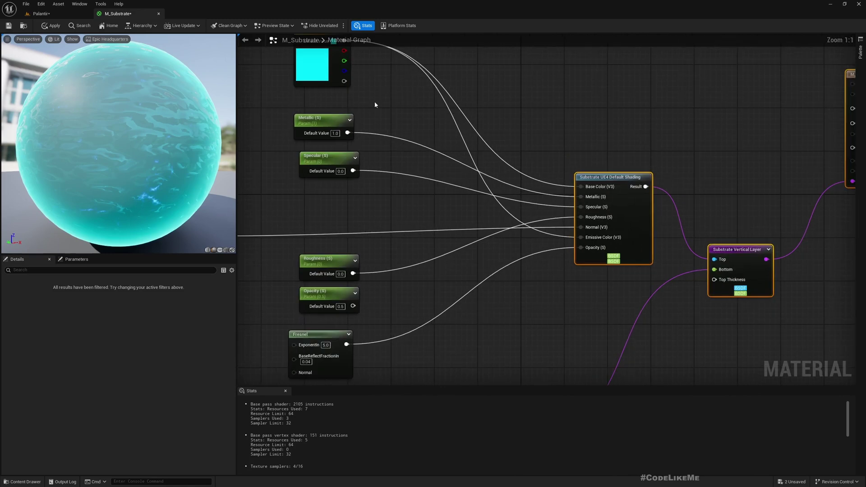
{"action": "right_click_drag", "start_coordinate": [374, 105], "coordinate": [378, 142]}
Multiply Color1 by 0.3 and feed the result into the top shading node's Emissive Color input.
{"action": "left_click_drag", "start_coordinate": [347, 77], "coordinate": [481, 273]}
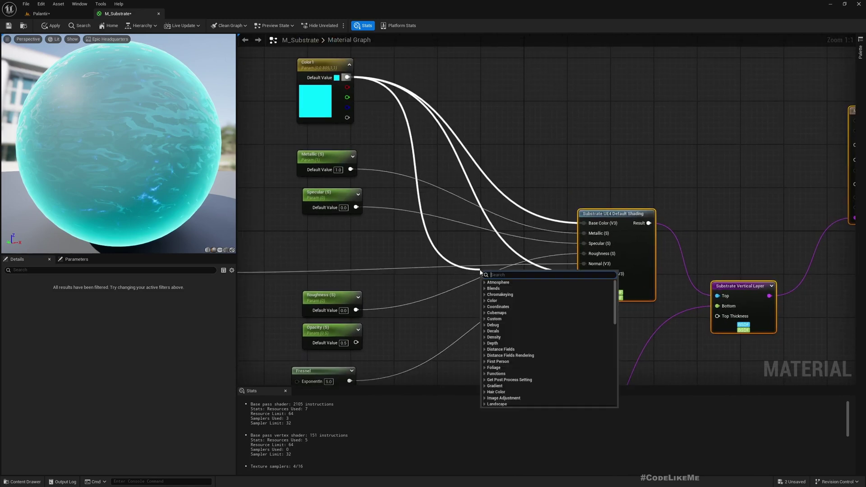
{"action": "type", "text": "multiply"}
{"action": "key", "text": "Return"}
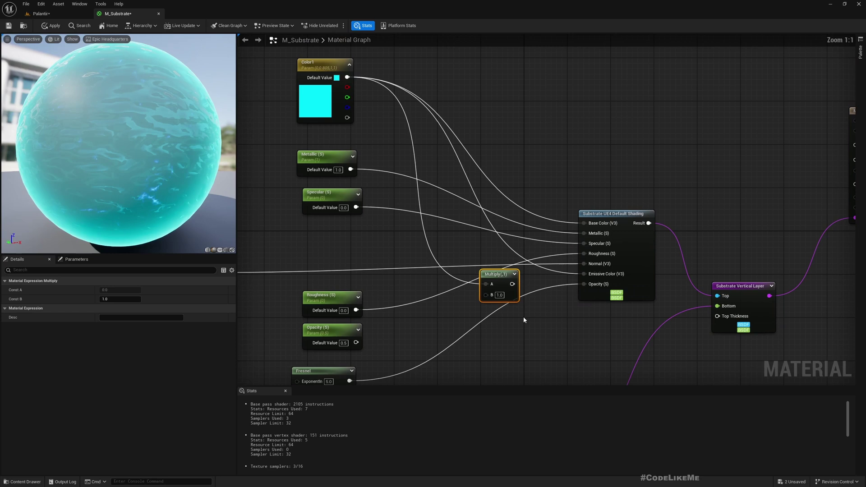
{"action": "type", "text": "0.3"}
{"action": "key", "text": "Return"}
{"action": "left_click_drag", "start_coordinate": [516, 283], "coordinate": [607, 278]}
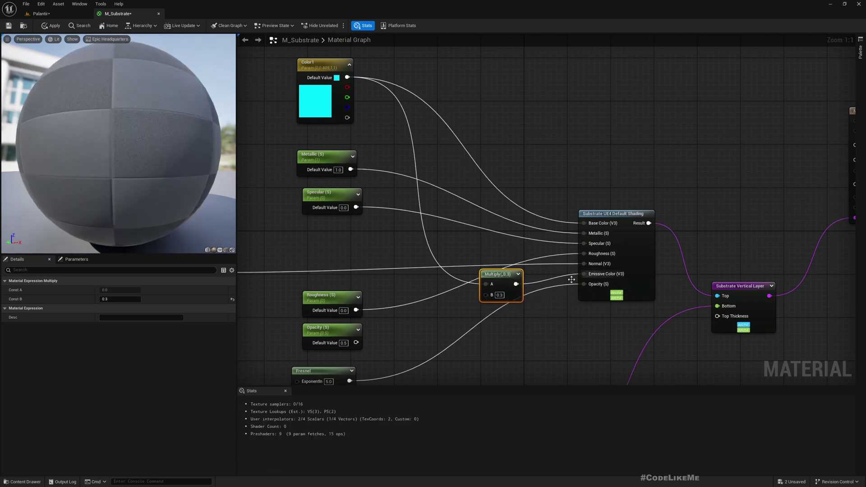
{"action": "left_click_drag", "start_coordinate": [496, 274], "coordinate": [503, 268]}
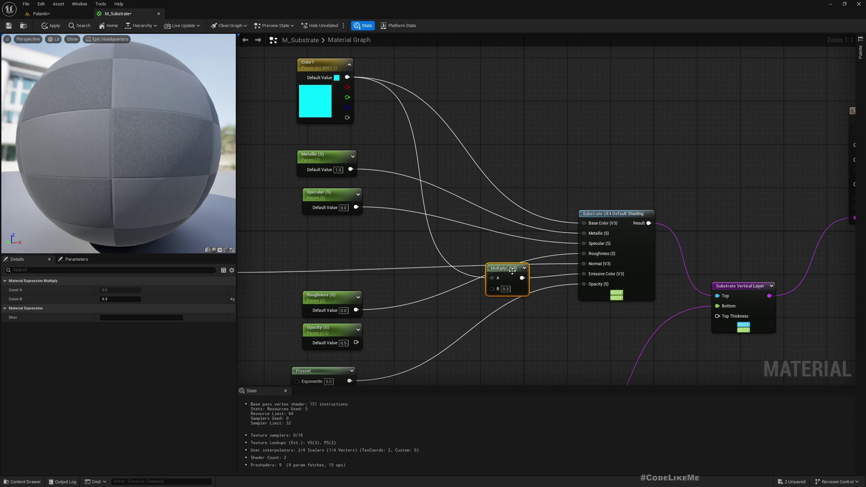
Apply the reduced emissive colour to the material and frame the selected sphere in the level.
{"action": "left_click", "coordinate": [51, 26]}
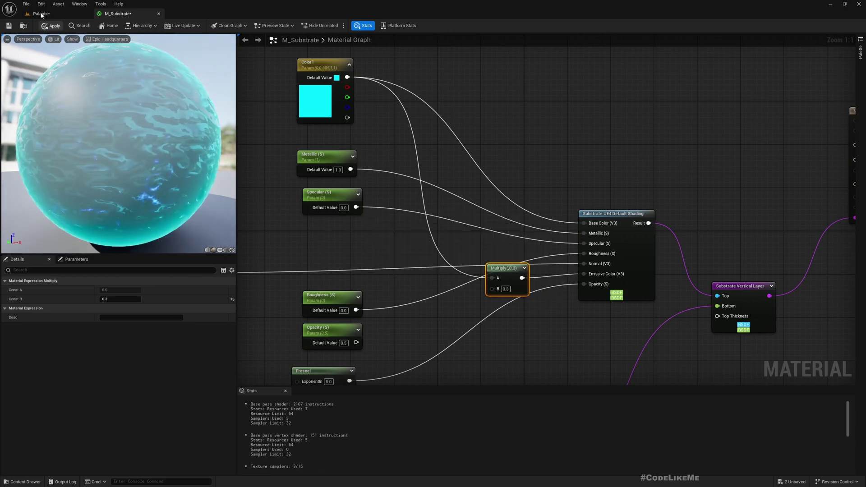
{"action": "left_click", "coordinate": [41, 14]}
{"action": "right_click_drag", "start_coordinate": [404, 181], "coordinate": [370, 162]}
{"action": "key", "text": "s"}
{"action": "key", "text": "f"}
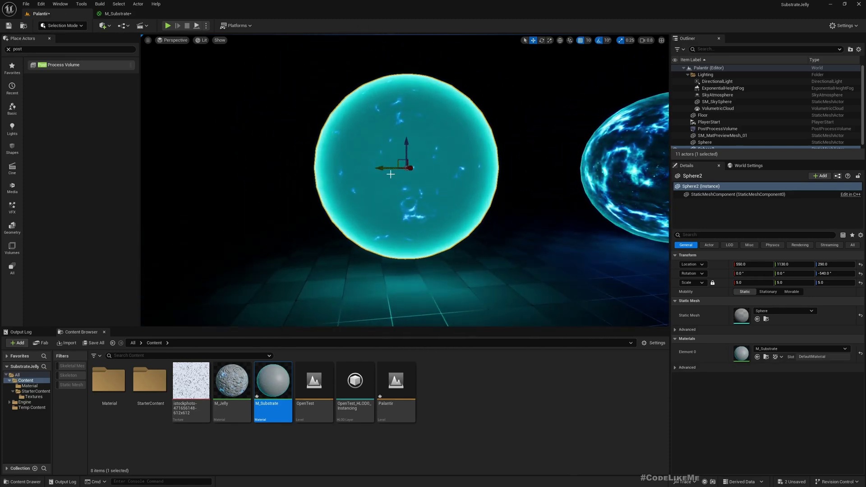
Multiply the Fresnel output by 0.3 and connect the result to the top shading node's Opacity input.
{"action": "left_click", "coordinate": [121, 13]}
{"action": "right_click_drag", "start_coordinate": [382, 331], "coordinate": [404, 215]}
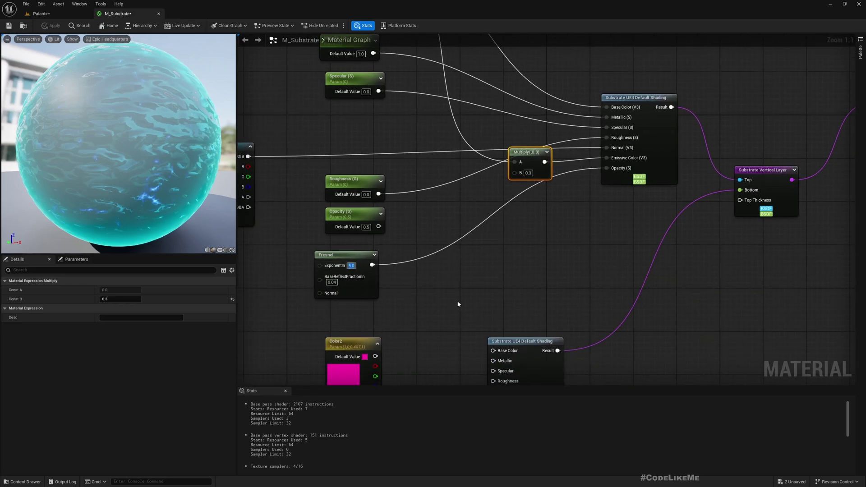
{"action": "right_click_drag", "start_coordinate": [458, 304], "coordinate": [395, 276]}
{"action": "left_click_drag", "start_coordinate": [334, 274], "coordinate": [469, 262]}
{"action": "type", "text": "multiply"}
{"action": "key", "text": "Return"}
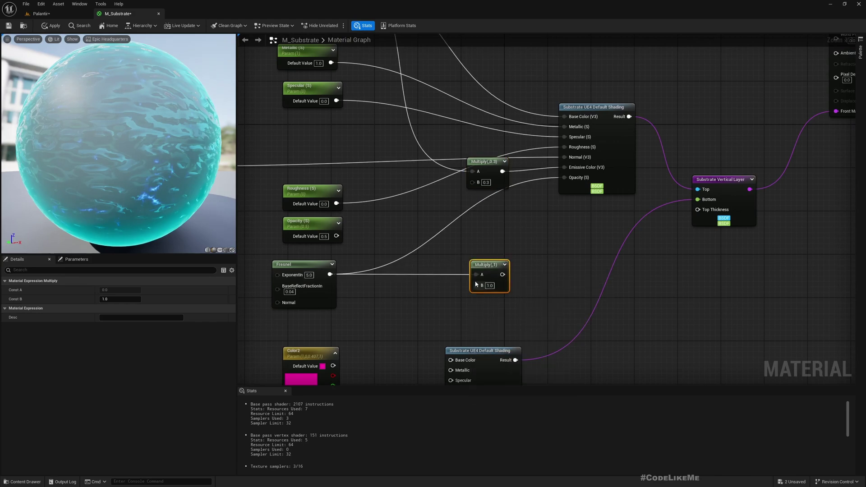
{"action": "type", "text": "0.3"}
{"action": "key", "text": "Return"}
{"action": "left_click_drag", "start_coordinate": [506, 274], "coordinate": [564, 177]}
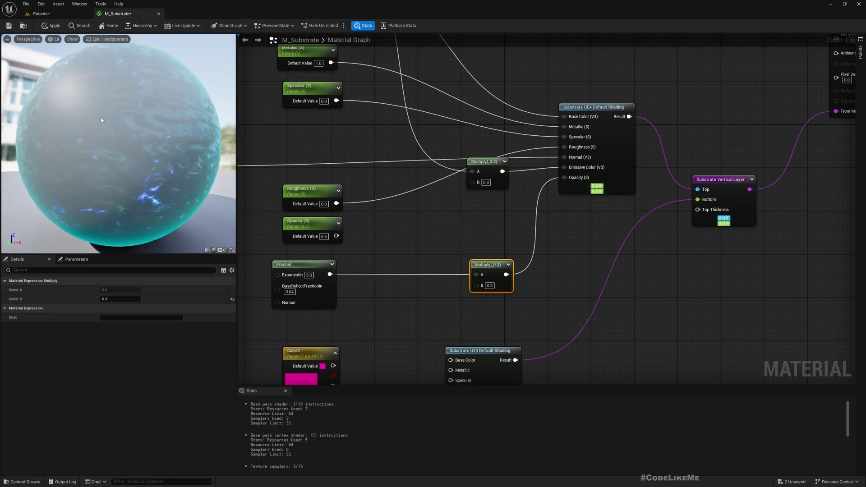
Apply the material, inspect the sphere from several angles in the level, and set the Specular parameter's default value to 1.
{"action": "left_click", "coordinate": [52, 26]}
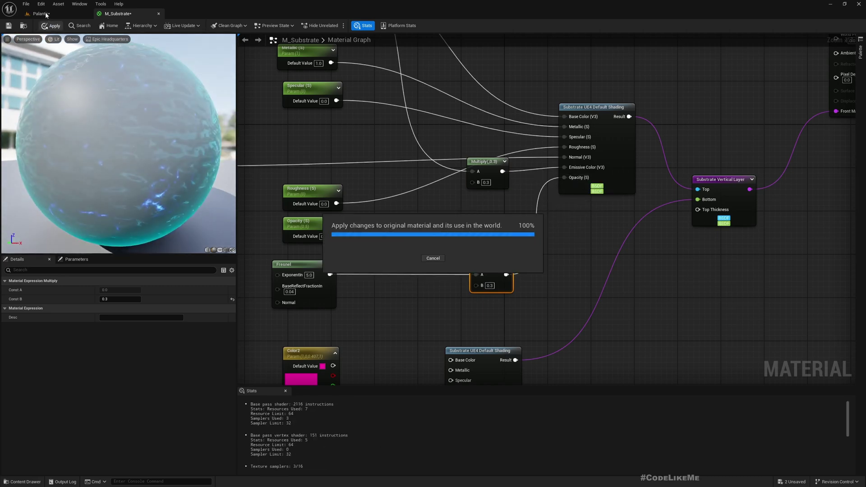
{"action": "left_click", "coordinate": [45, 14]}
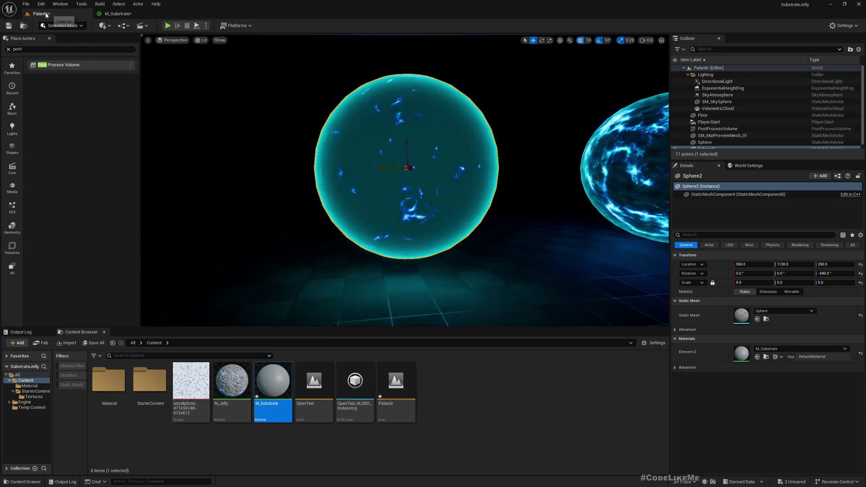
{"action": "right_click_drag", "start_coordinate": [373, 152], "coordinate": [291, 153]}
{"action": "key", "text": "w"}
{"action": "key", "text": "s"}
{"action": "mouse_move", "coordinate": [385, 162]}
{"action": "right_mouse_down"}
{"action": "mouse_move", "coordinate": [357, 132]}
{"action": "mouse_move", "coordinate": [366, 159]}
{"action": "mouse_move", "coordinate": [395, 172]}
{"action": "mouse_move", "coordinate": [304, 135]}
{"action": "mouse_move", "coordinate": [418, 161]}
{"action": "mouse_move", "coordinate": [473, 162]}
{"action": "mouse_move", "coordinate": [368, 160]}
{"action": "right_mouse_up"}
{"action": "key", "text": "w"}
{"action": "key", "text": "w"}
{"action": "key", "text": "s"}
{"action": "key", "text": "w"}
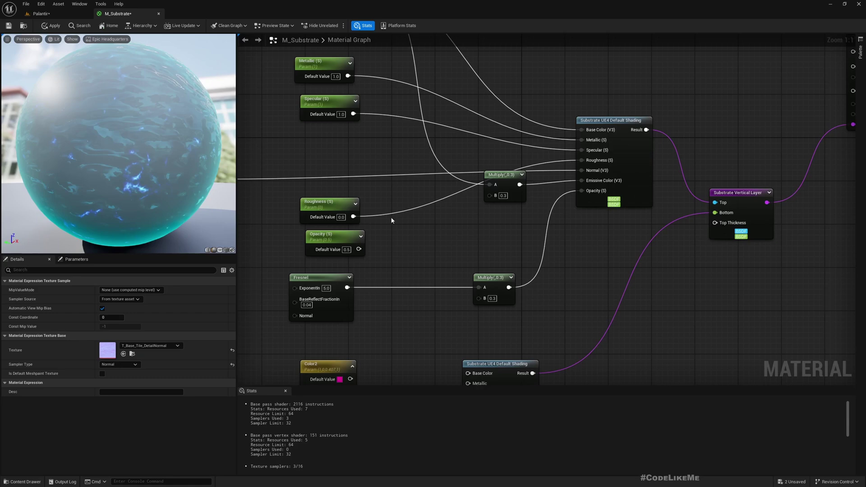
Connect the normal map's Texture Sample to the bottom shading node's Normal input and apply the material.
{"action": "scroll", "coordinate": [306, 197], "scroll_direction": "down", "scroll_amount": 2}
{"action": "scroll", "coordinate": [307, 197], "scroll_direction": "up", "scroll_amount": 1}
{"action": "scroll", "coordinate": [307, 197], "scroll_direction": "up", "scroll_amount": 1}
{"action": "left_click_drag", "start_coordinate": [304, 189], "coordinate": [496, 257]}
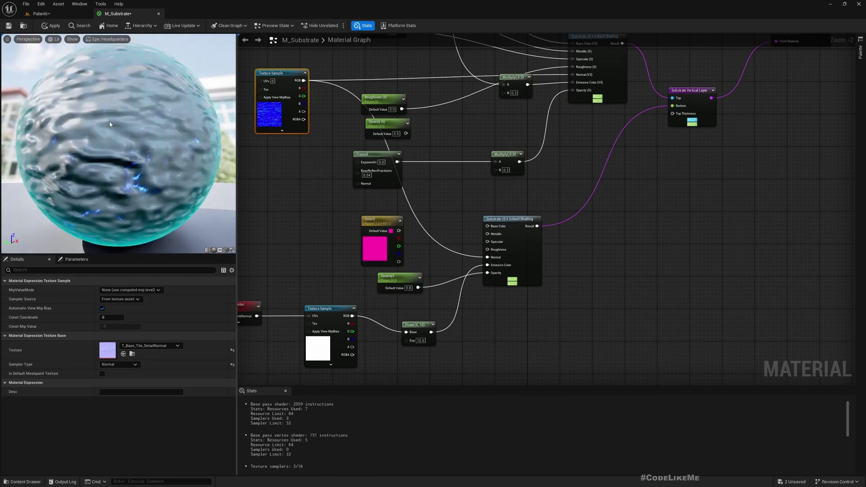
{"action": "left_click", "coordinate": [51, 25]}
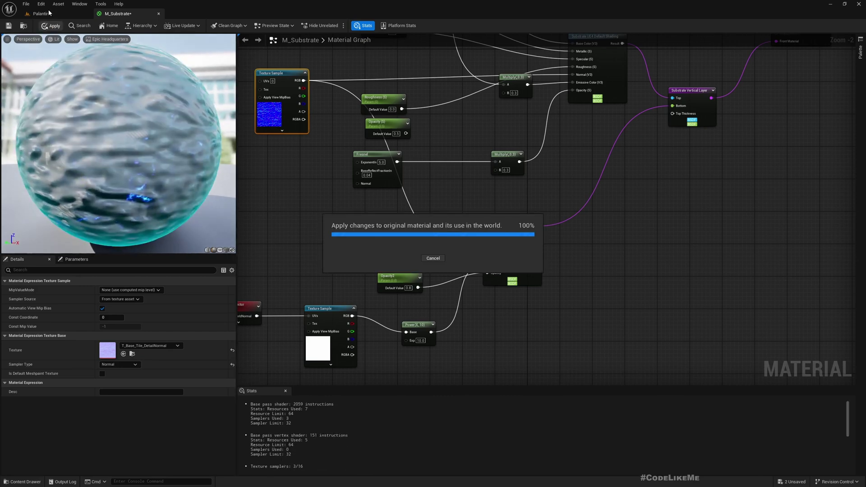
Examine the sphere's surface in the level up close and from a view that includes the neighbouring sphere.
{"action": "left_click", "coordinate": [46, 15]}
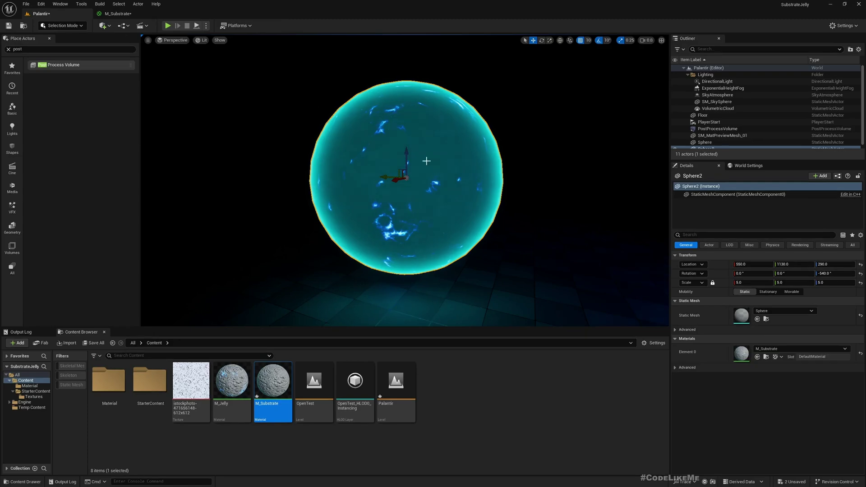
{"action": "scroll", "coordinate": [452, 175], "scroll_direction": "up", "scroll_amount": 6}
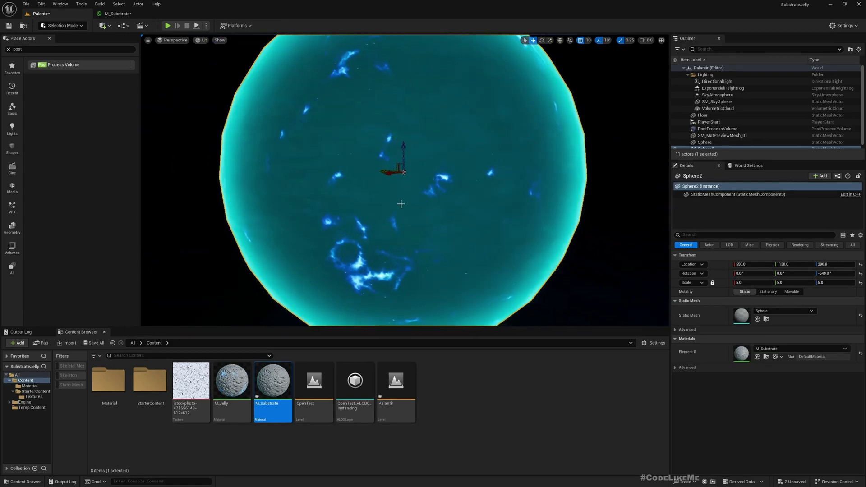
{"action": "scroll", "coordinate": [445, 199], "scroll_direction": "down", "scroll_amount": 2}
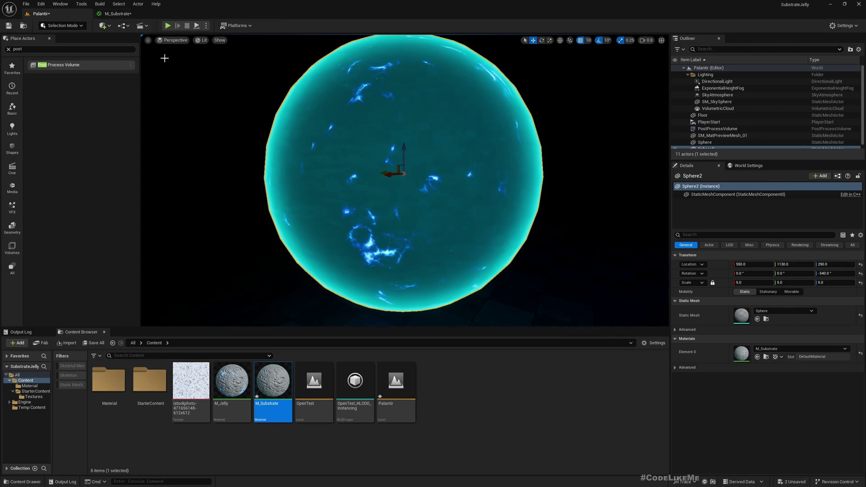
{"action": "key", "text": "a"}
{"action": "right_click_drag", "start_coordinate": [165, 58], "coordinate": [317, 58]}
{"action": "key", "text": "w"}
{"action": "key", "text": "a"}
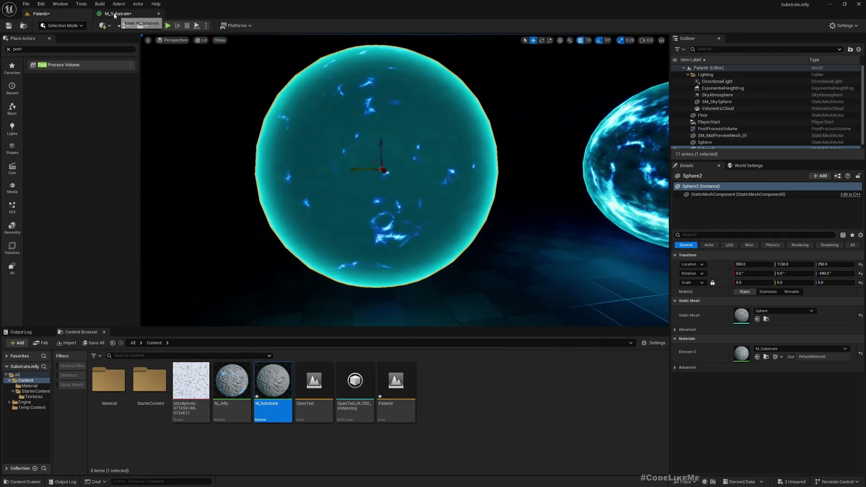
Straighten the connections between the Reflection Vector, sky Texture Sample and Power nodes.
{"action": "left_click", "coordinate": [114, 15]}
{"action": "right_click_drag", "start_coordinate": [451, 370], "coordinate": [508, 277]}
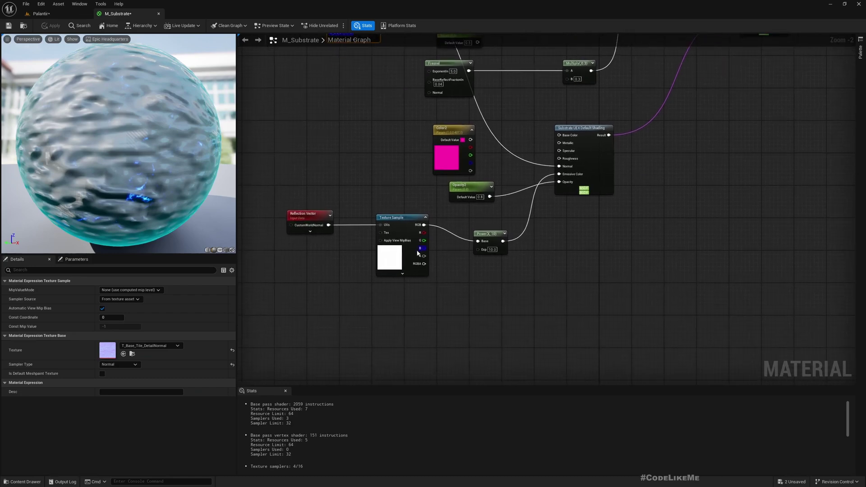
{"action": "left_click_drag", "start_coordinate": [319, 217], "coordinate": [319, 217]}
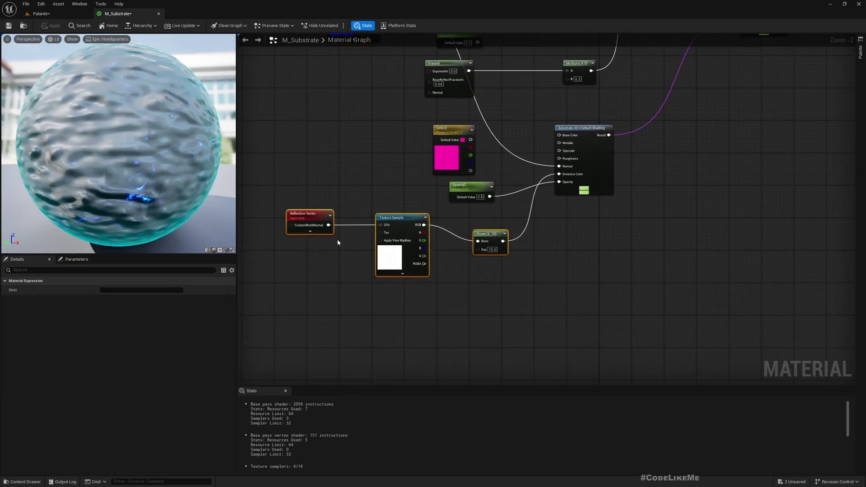
{"action": "key", "text": "q"}
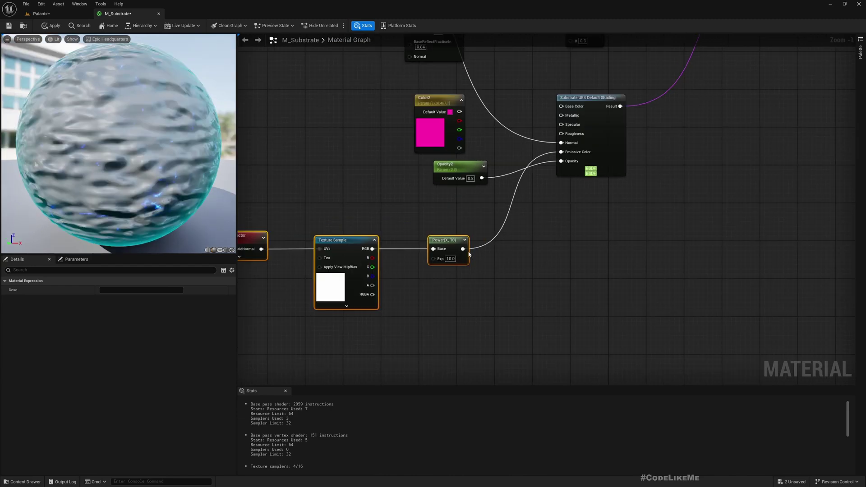
Insert a Multiply node with a value of 10 between Power and the bottom shading node's Emissive Color, then apply the material.
{"action": "left_click_drag", "start_coordinate": [465, 251], "coordinate": [561, 152]}
{"action": "type", "text": "mul"}
{"action": "key", "text": "Return"}
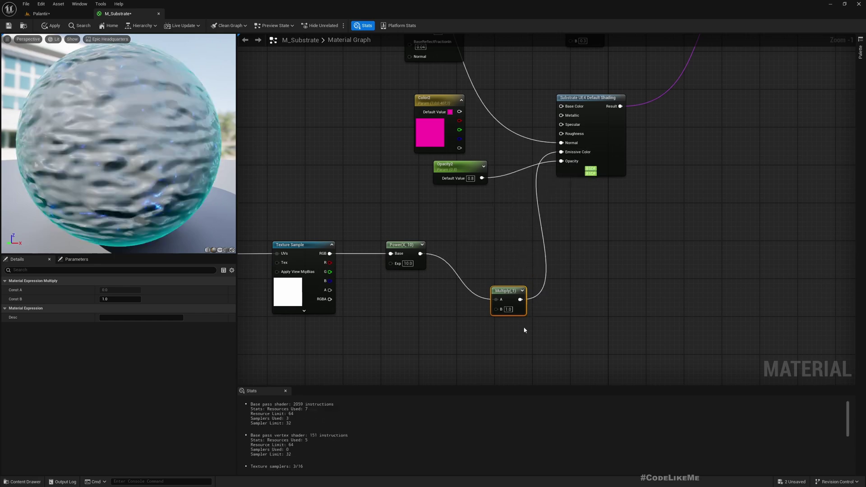
{"action": "type", "text": "10"}
{"action": "key", "text": "Return"}
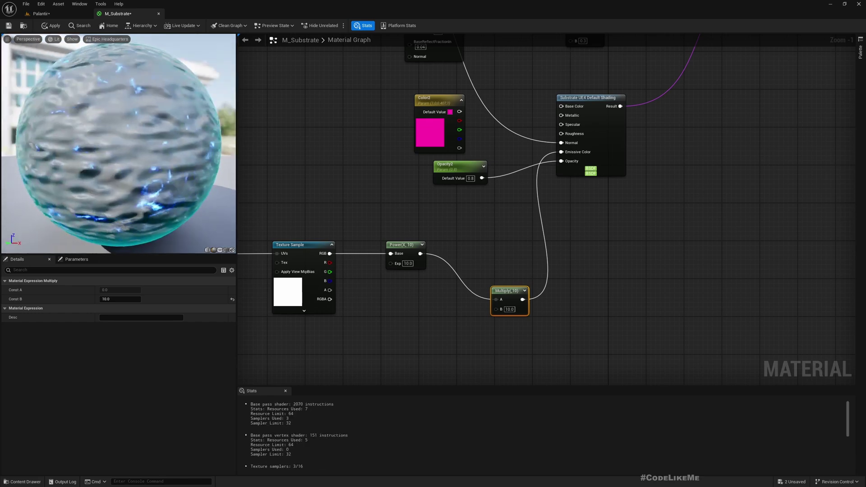
{"action": "left_click", "coordinate": [52, 25]}
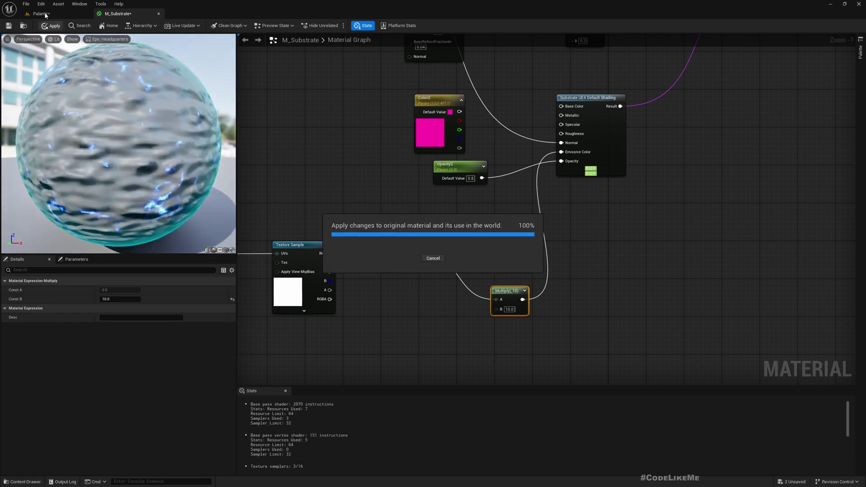
Examine the sphere's emissive pattern in the level from several distances and angles.
{"action": "left_click", "coordinate": [45, 14]}
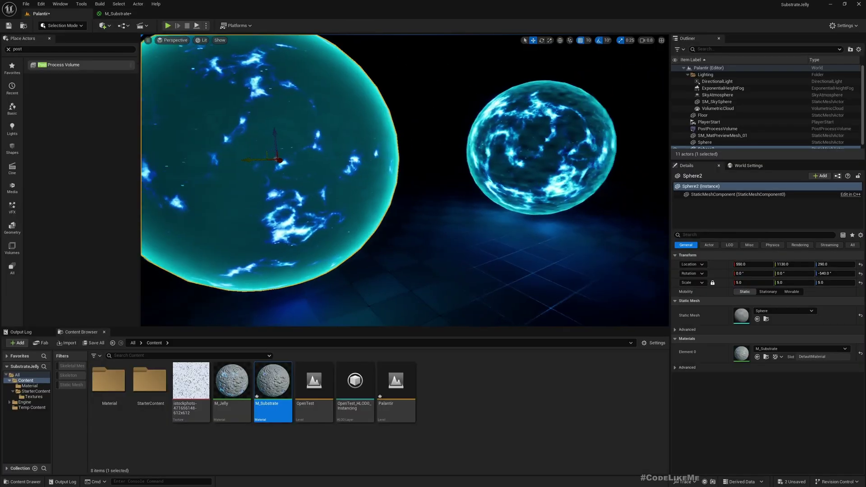
{"action": "right_click_drag", "start_coordinate": [388, 167], "coordinate": [435, 167]}
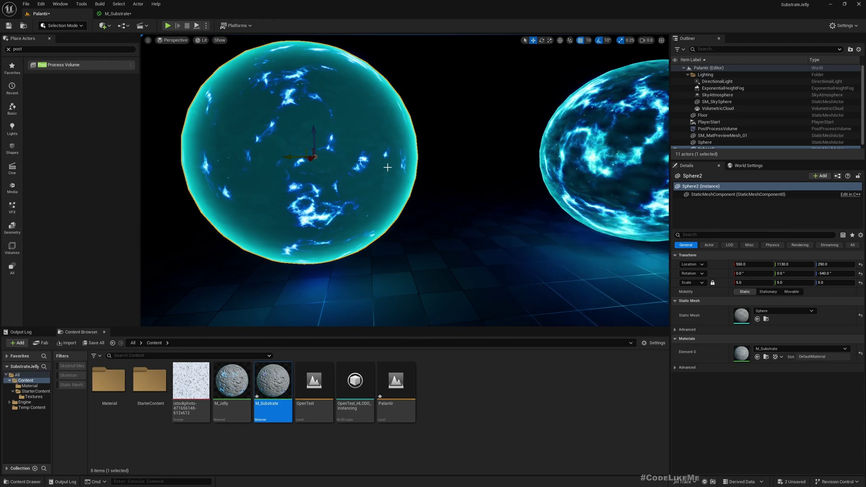
{"action": "right_click_drag", "start_coordinate": [387, 168], "coordinate": [572, 149]}
{"action": "key", "text": "w"}
{"action": "key", "text": "s"}
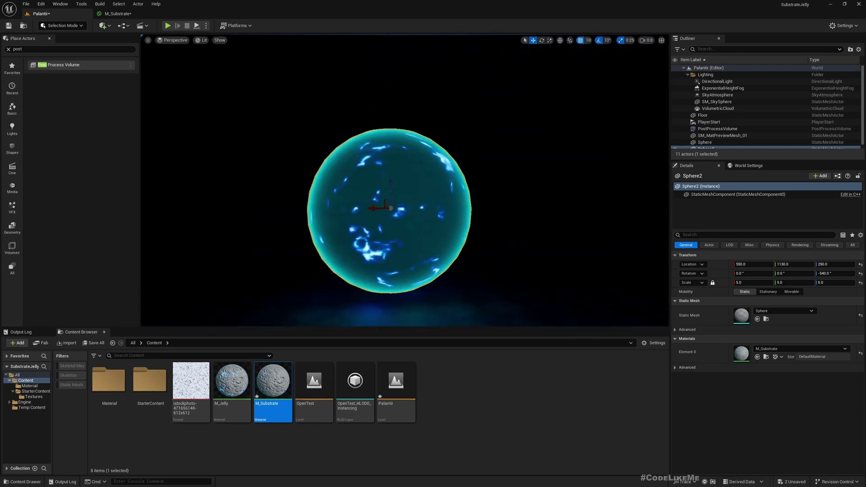
{"action": "key", "text": "w"}
{"action": "mouse_move", "coordinate": [520, 181]}
{"action": "right_mouse_down"}
{"action": "mouse_move", "coordinate": [498, 196]}
{"action": "mouse_move", "coordinate": [555, 195]}
{"action": "mouse_move", "coordinate": [488, 194]}
{"action": "right_mouse_up"}
{"action": "key", "text": "s"}
{"action": "key", "text": "w"}
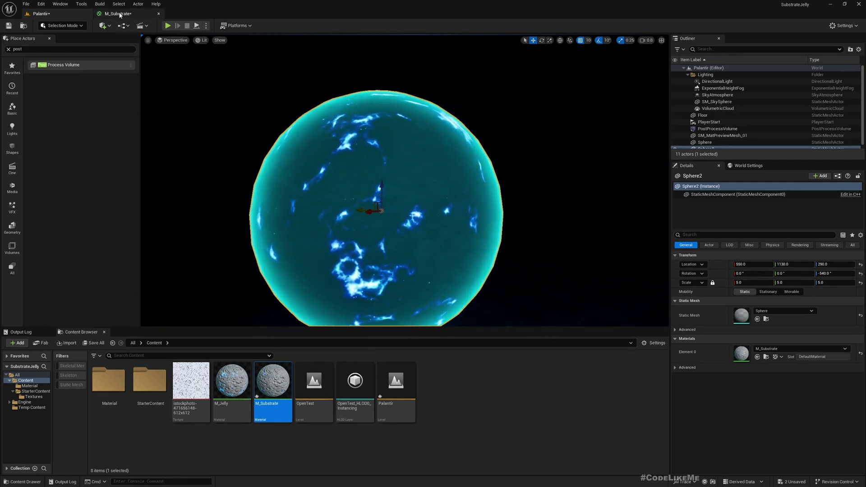
Search the Engine content for "noise" and add the Good64x64TilingNoiseHighFreq texture to the M_Substrate material graph.
{"action": "left_click", "coordinate": [23, 402]}
{"action": "left_click", "coordinate": [170, 357]}
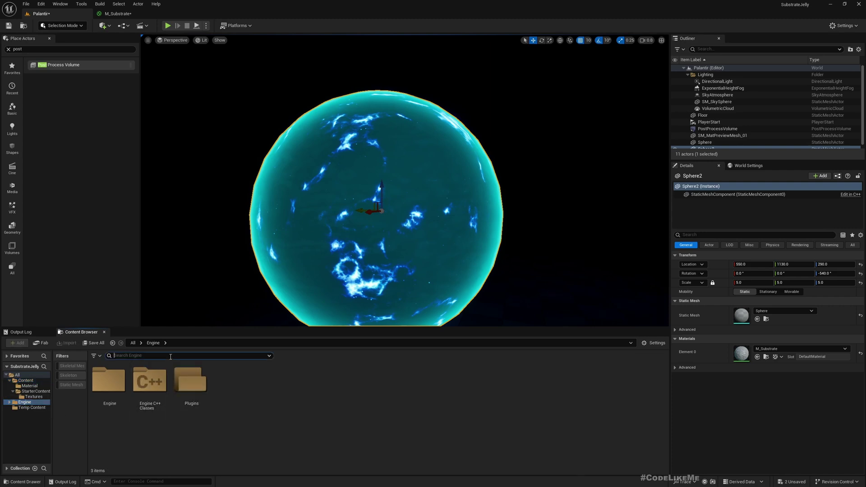
{"action": "type", "text": "noise"}
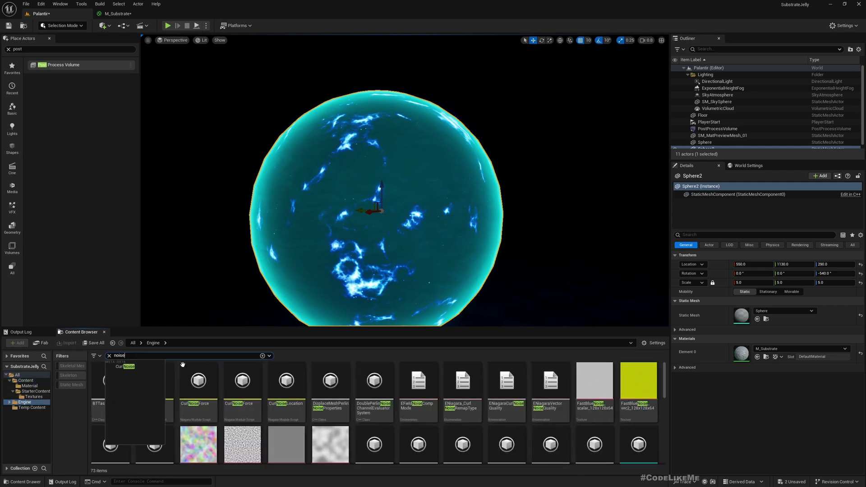
{"action": "left_click", "coordinate": [334, 438]}
{"action": "mouse_move", "coordinate": [494, 415]}
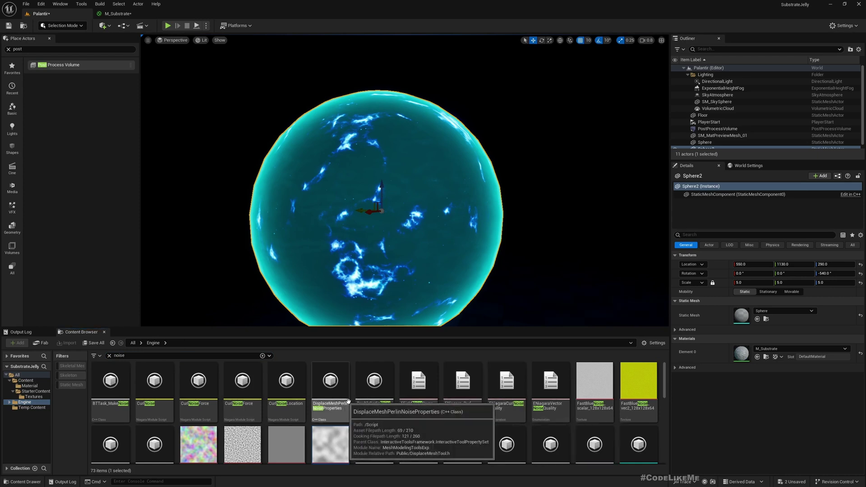
{"action": "scroll", "coordinate": [320, 456], "scroll_direction": "down", "scroll_amount": 1}
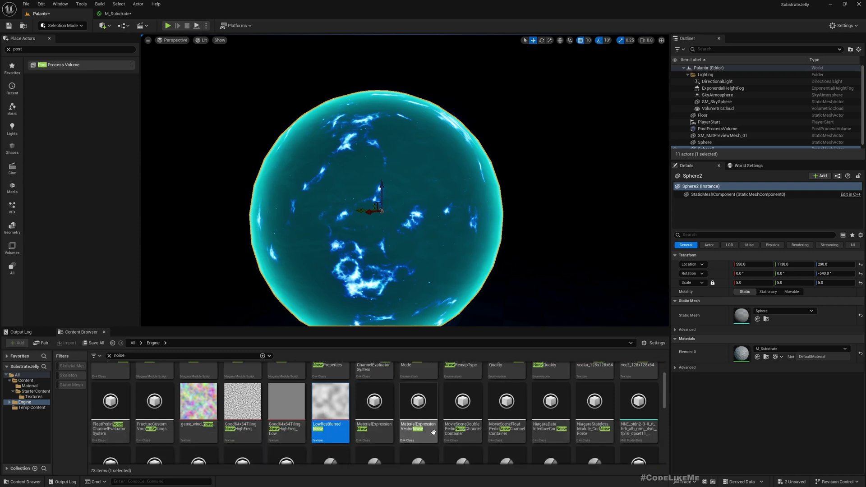
{"action": "mouse_move", "coordinate": [241, 405]}
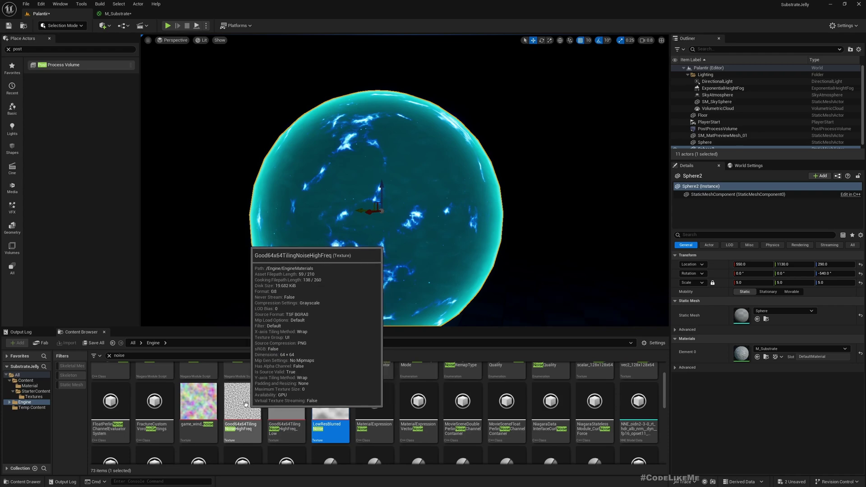
{"action": "left_click_drag", "start_coordinate": [241, 405], "coordinate": [301, 126]}
Move the noise Texture Sample into the empty graph area above and left of the normal map's Texture Sample.
{"action": "right_click_drag", "start_coordinate": [298, 169], "coordinate": [454, 264]}
{"action": "scroll", "coordinate": [460, 240], "scroll_direction": "down", "scroll_amount": 3}
{"action": "left_click_drag", "start_coordinate": [457, 237], "coordinate": [319, 170]}
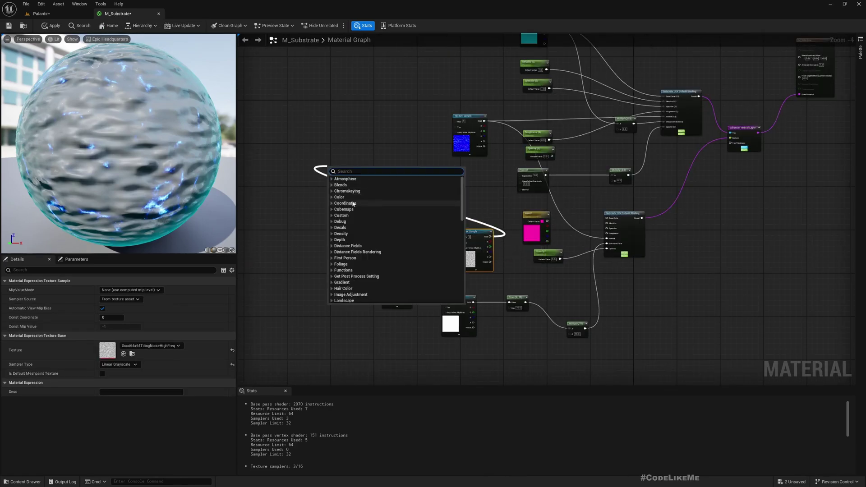
{"action": "left_click", "coordinate": [373, 159]}
{"action": "left_click_drag", "start_coordinate": [470, 242], "coordinate": [371, 157]}
{"action": "right_click_drag", "start_coordinate": [405, 173], "coordinate": [423, 268]}
{"action": "scroll", "coordinate": [423, 268], "scroll_direction": "up", "scroll_amount": 2}
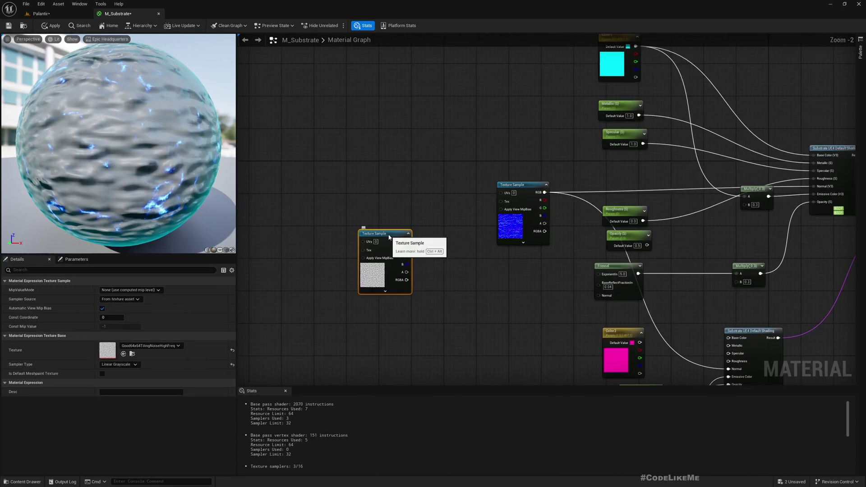
{"action": "left_click_drag", "start_coordinate": [387, 235], "coordinate": [388, 129]}
{"action": "right_click_drag", "start_coordinate": [316, 168], "coordinate": [411, 212]}
{"action": "left_click_drag", "start_coordinate": [457, 179], "coordinate": [342, 187]}
{"action": "type", "text": "texcoord"}
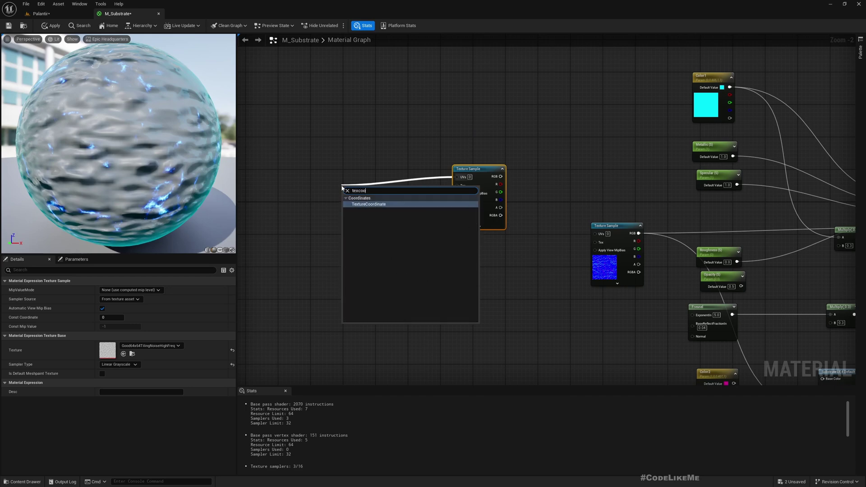
{"action": "key", "text": "Return"}
Add a Panner node feeding the noise Texture Sample's UVs and align it with that node.
{"action": "left_click_drag", "start_coordinate": [358, 191], "coordinate": [374, 197]}
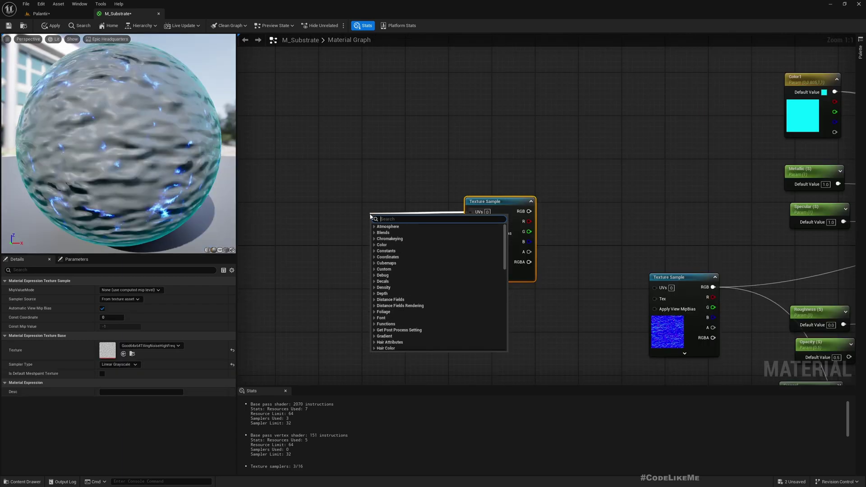
{"action": "type", "text": "panner"}
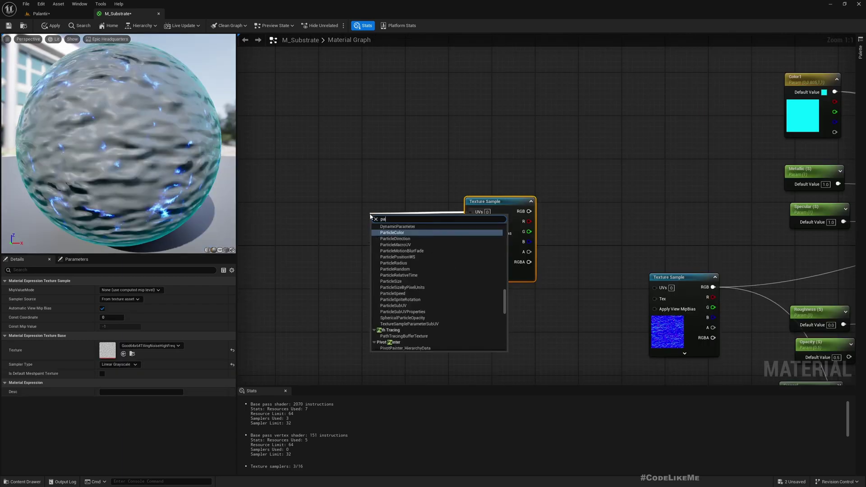
{"action": "key", "text": "Return"}
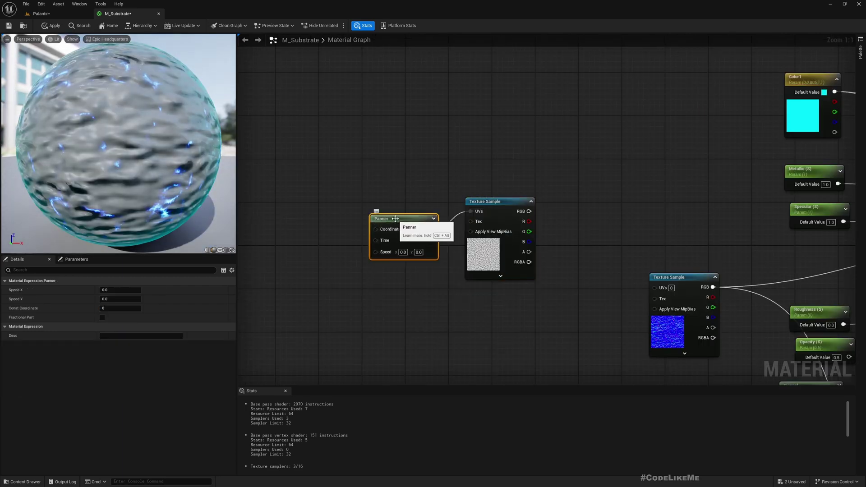
{"action": "left_click_drag", "start_coordinate": [397, 221], "coordinate": [328, 204]}
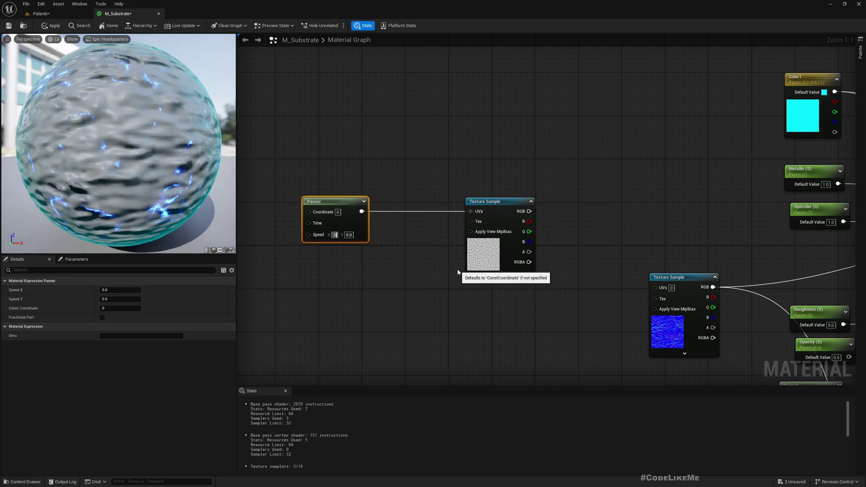
Set the Panner's X and Y speeds to 0.02.
{"action": "type", "text": ".02"}
{"action": "key", "text": "Return"}
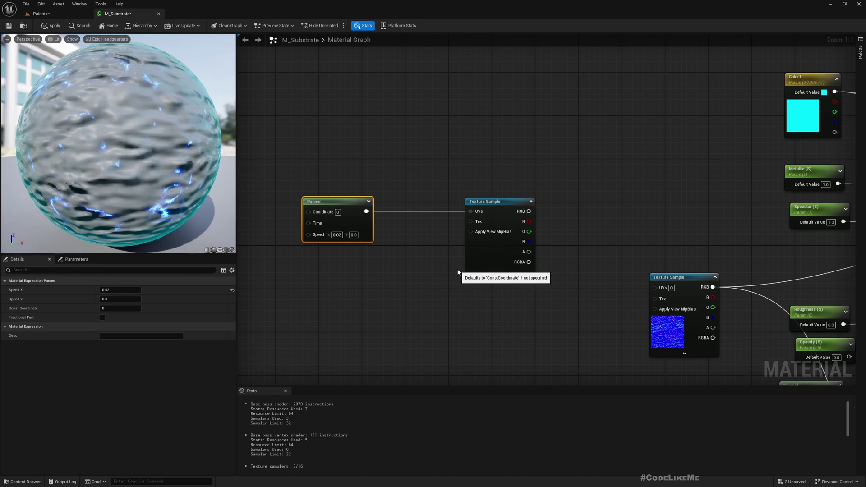
{"action": "right_click", "coordinate": [458, 272]}
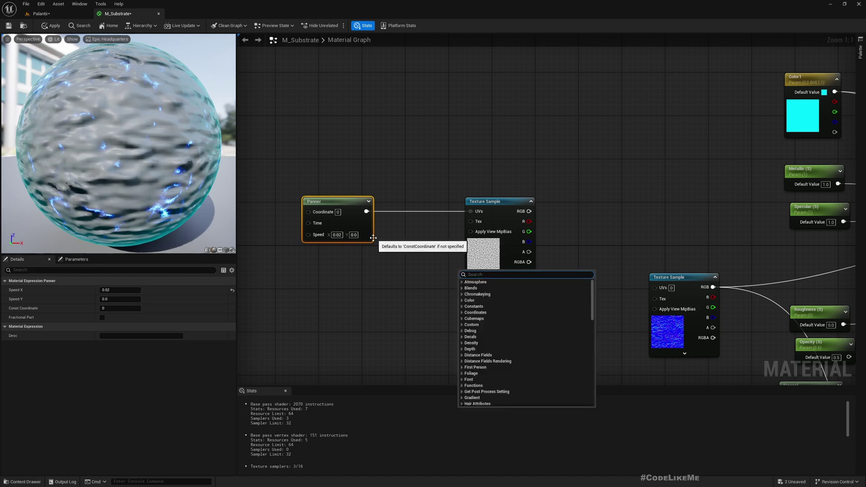
{"action": "left_click", "coordinate": [354, 235]}
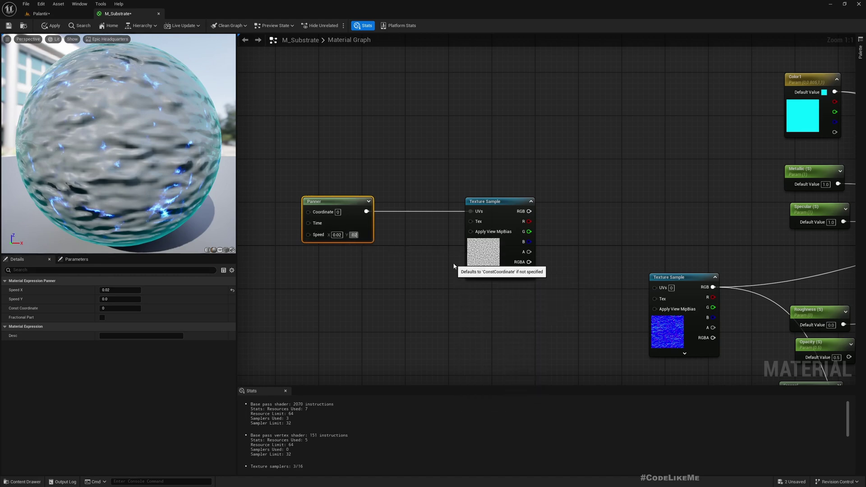
{"action": "key", "text": "Return"}
Shift the normal map's Texture Sample, the Fresnel node and its 0.3 Multiply left to make room between them.
{"action": "right_click_drag", "start_coordinate": [621, 235], "coordinate": [552, 217]}
{"action": "scroll", "coordinate": [552, 217], "scroll_direction": "down", "scroll_amount": 2}
{"action": "right_click_drag", "start_coordinate": [614, 264], "coordinate": [502, 177]}
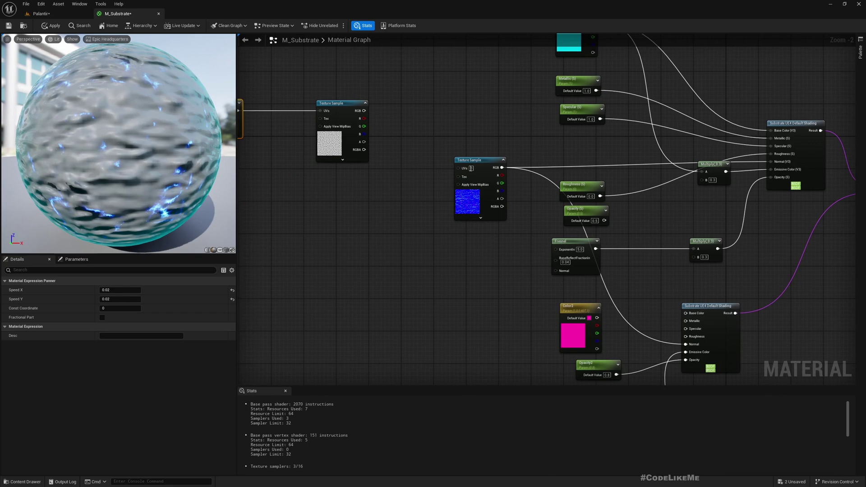
{"action": "left_click_drag", "start_coordinate": [469, 166], "coordinate": [452, 161]}
{"action": "left_click_drag", "start_coordinate": [525, 225], "coordinate": [704, 256]}
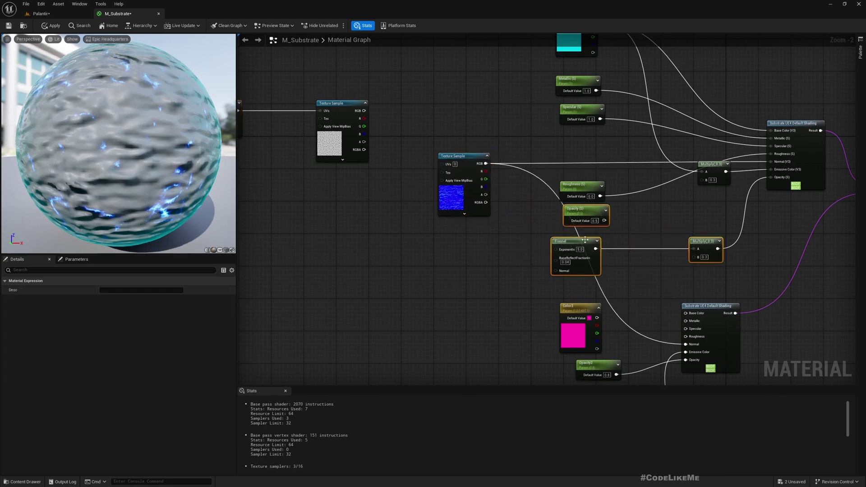
{"action": "left_click_drag", "start_coordinate": [582, 244], "coordinate": [461, 247]}
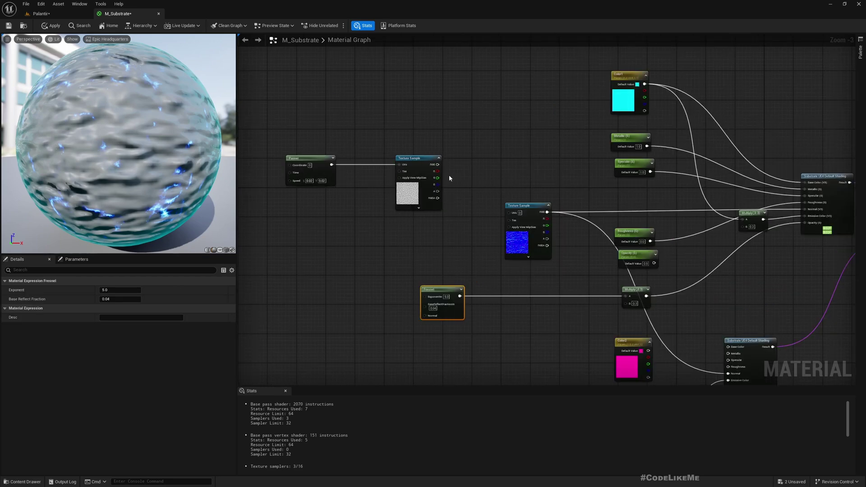
Insert a Multiply node combining the noise texture's RGB with Fresnel, and feed its result into the 0.3 Multiply's A input.
{"action": "left_click_drag", "start_coordinate": [437, 164], "coordinate": [513, 291]}
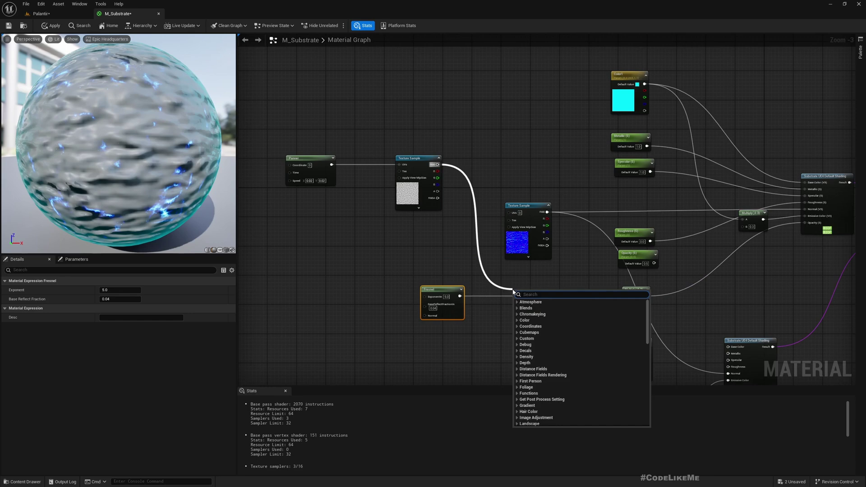
{"action": "type", "text": "multiply"}
{"action": "key", "text": "Return"}
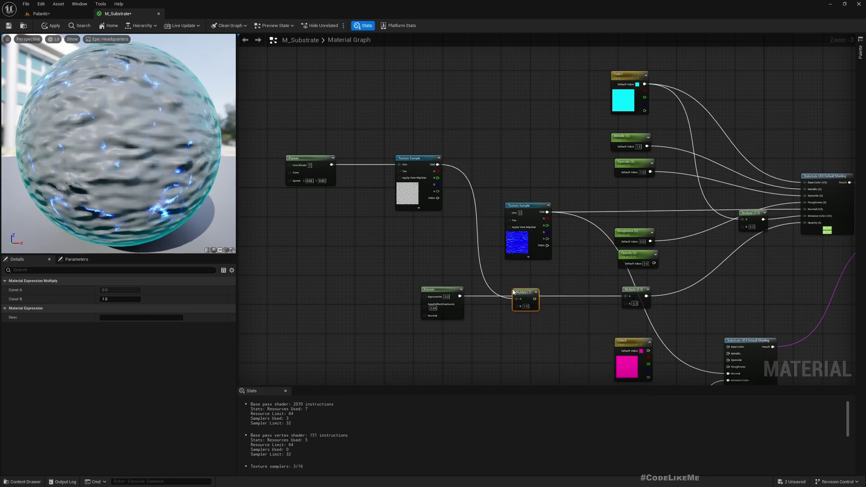
{"action": "scroll", "coordinate": [499, 317], "scroll_direction": "up", "scroll_amount": 3}
{"action": "left_click_drag", "start_coordinate": [434, 283], "coordinate": [678, 283]}
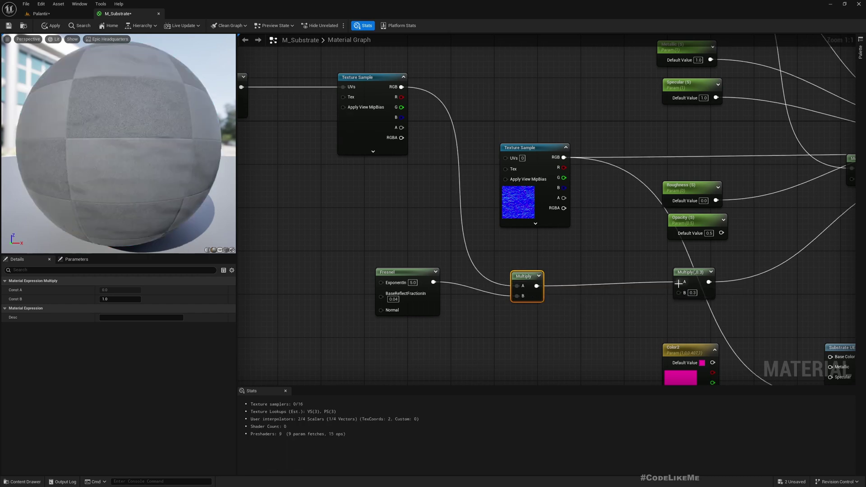
Straighten the connection from Fresnel to the new Multiply node and inspect the preview sphere from other angles.
{"action": "left_click_drag", "start_coordinate": [422, 277], "coordinate": [422, 277]}
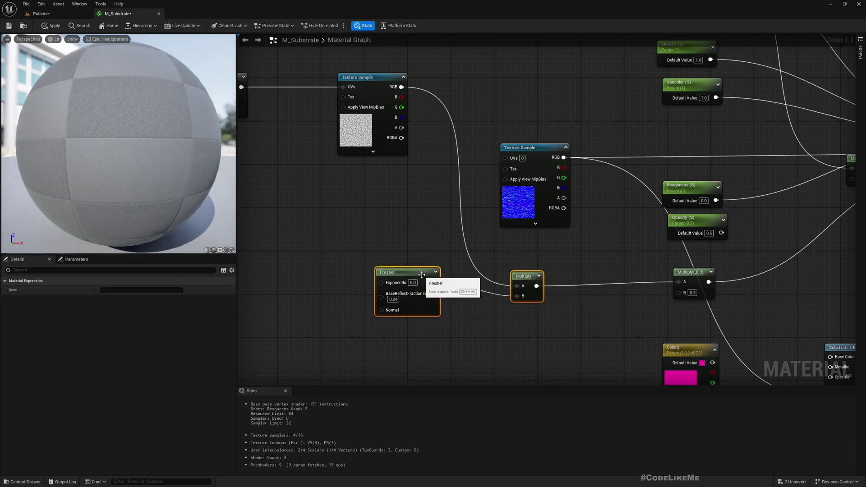
{"action": "key", "text": "q"}
{"action": "left_click_drag", "start_coordinate": [182, 160], "coordinate": [138, 181]}
{"action": "left_click_drag", "start_coordinate": [126, 235], "coordinate": [90, 238]}
{"action": "left_click_drag", "start_coordinate": [144, 209], "coordinate": [149, 204]}
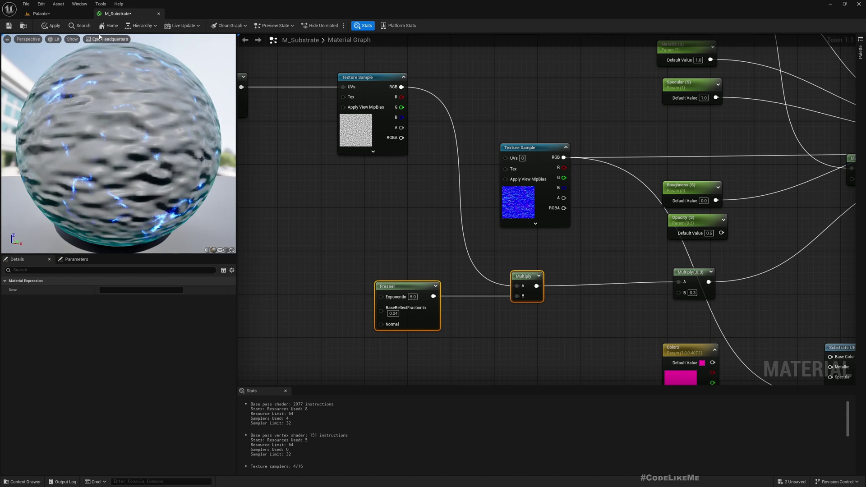
Apply the material and check the noise-masked Fresnel layer on the sphere in the level.
{"action": "left_click", "coordinate": [50, 26]}
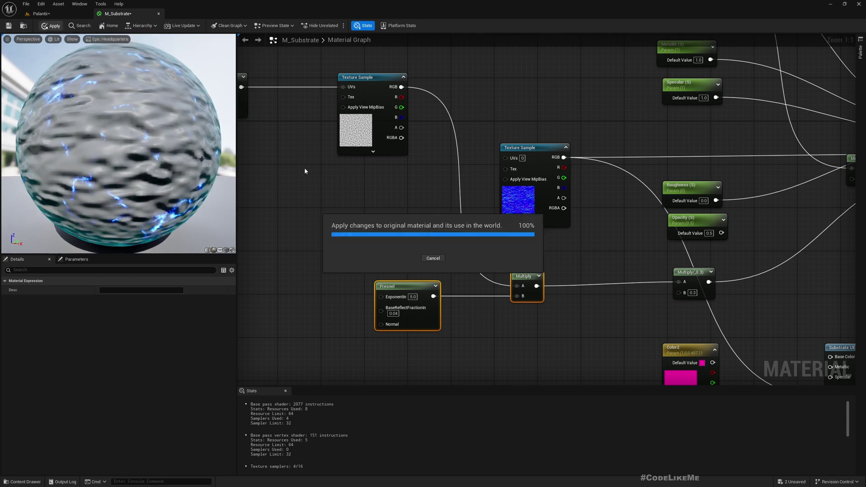
{"action": "right_click_drag", "start_coordinate": [306, 170], "coordinate": [417, 199]}
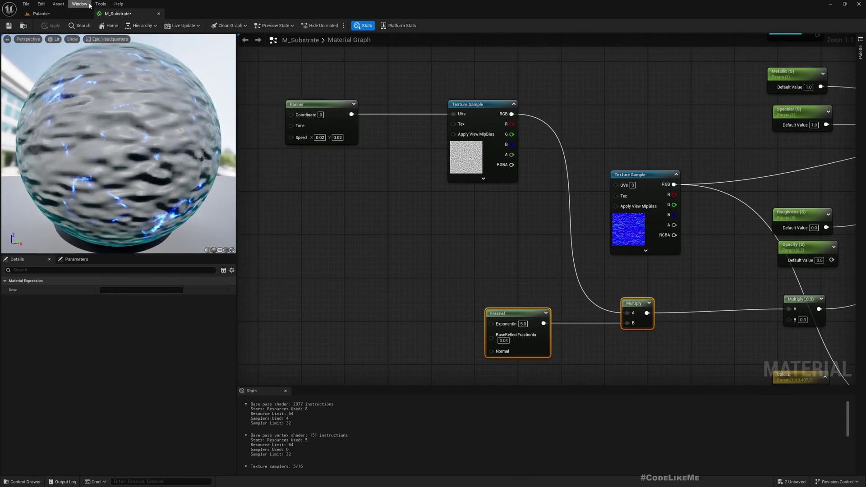
{"action": "left_click", "coordinate": [41, 14]}
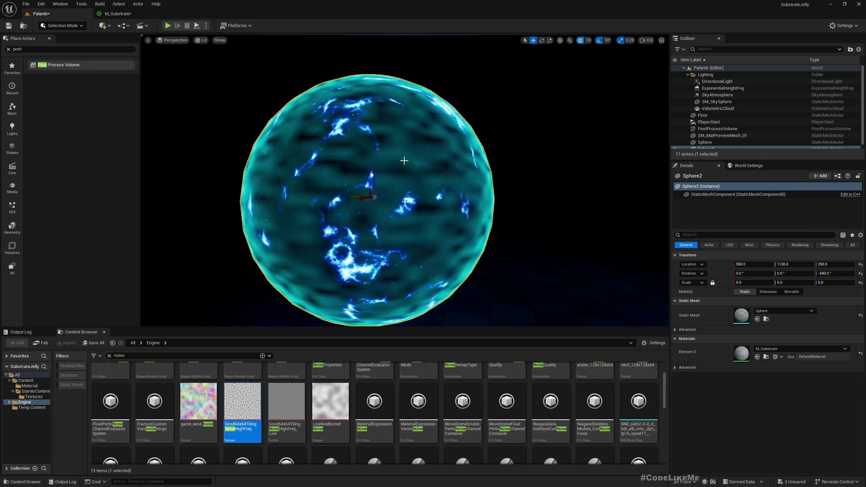
Duplicate the noise Texture Sample in the material graph and place the copy directly below the original.
{"action": "left_click", "coordinate": [119, 14]}
{"action": "right_click_drag", "start_coordinate": [372, 200], "coordinate": [381, 205]}
{"action": "left_click_drag", "start_coordinate": [493, 115], "coordinate": [455, 113]}
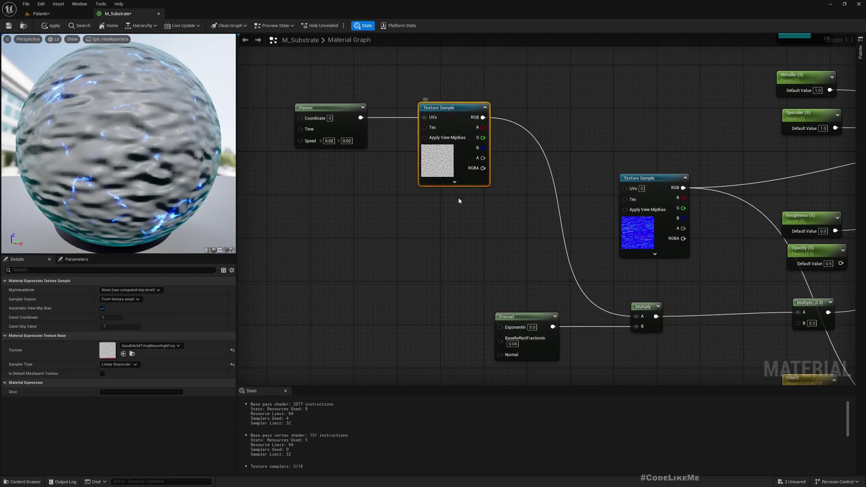
{"action": "key", "text": "ctrl+d"}
{"action": "left_click_drag", "start_coordinate": [505, 213], "coordinate": [470, 201]}
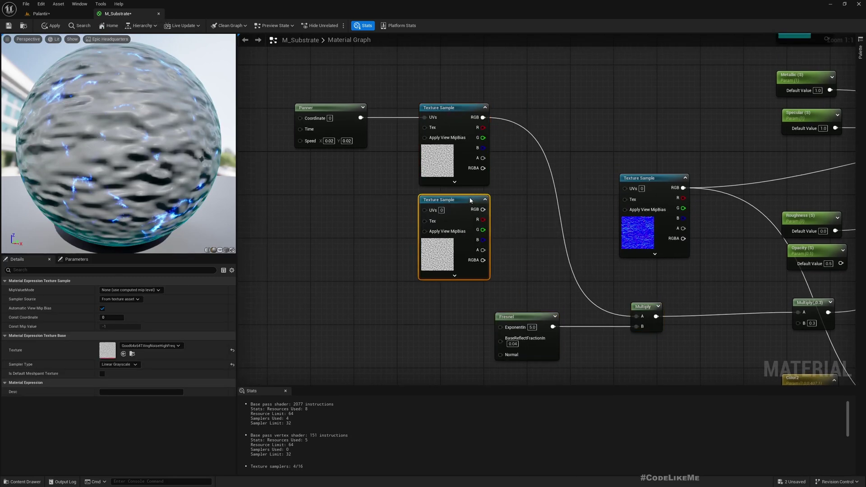
Multiply the Panner's output by -1 and connect the result to the duplicated noise Texture Sample's UVs.
{"action": "right_click_drag", "start_coordinate": [289, 105], "coordinate": [365, 118]}
{"action": "left_click_drag", "start_coordinate": [402, 121], "coordinate": [383, 183]}
{"action": "type", "text": "*"}
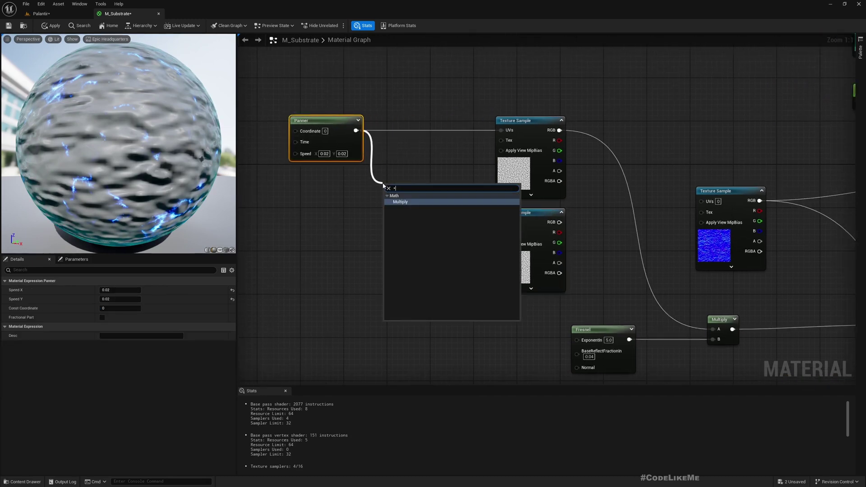
{"action": "key", "text": "Return"}
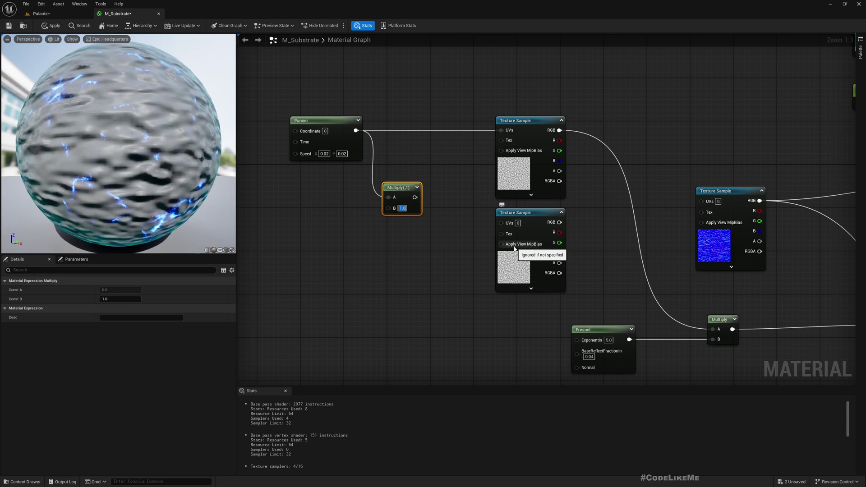
{"action": "left_click_drag", "start_coordinate": [417, 198], "coordinate": [502, 224]}
{"action": "right_click_drag", "start_coordinate": [575, 143], "coordinate": [512, 147]}
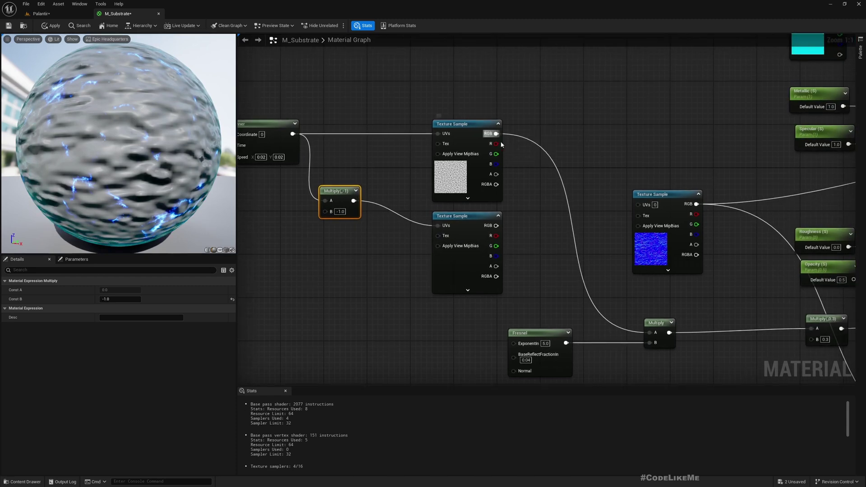
Sum both noise Texture Samples' RGB outputs into input A of the Fresnel Multiply, and apply the material to check the level sphere.
{"action": "left_click_drag", "start_coordinate": [497, 134], "coordinate": [560, 234]}
{"action": "type", "text": "add"}
{"action": "key", "text": "Return"}
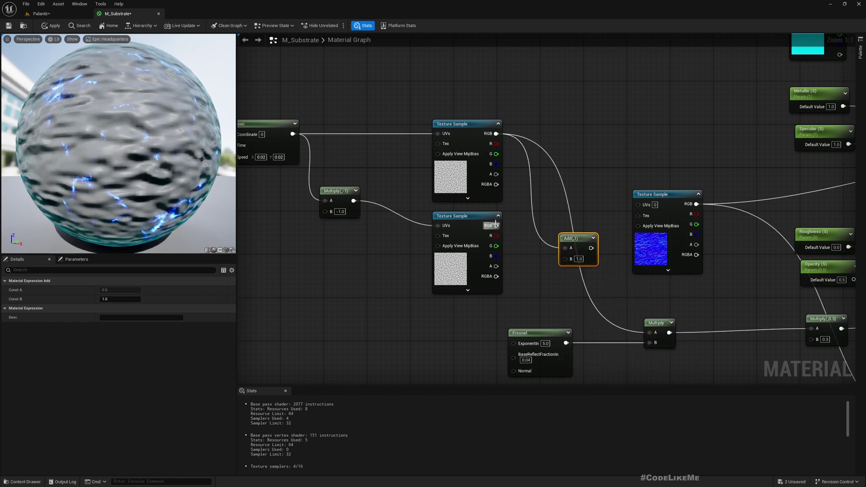
{"action": "left_click_drag", "start_coordinate": [495, 225], "coordinate": [653, 337]}
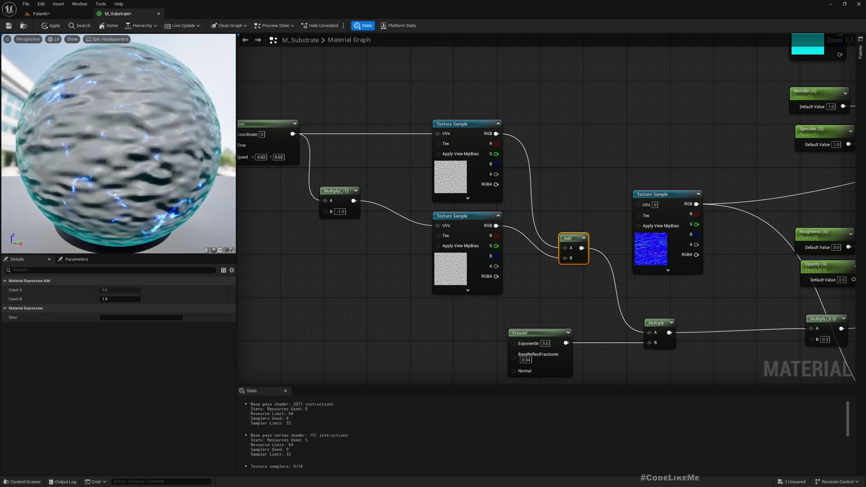
{"action": "left_click", "coordinate": [45, 26]}
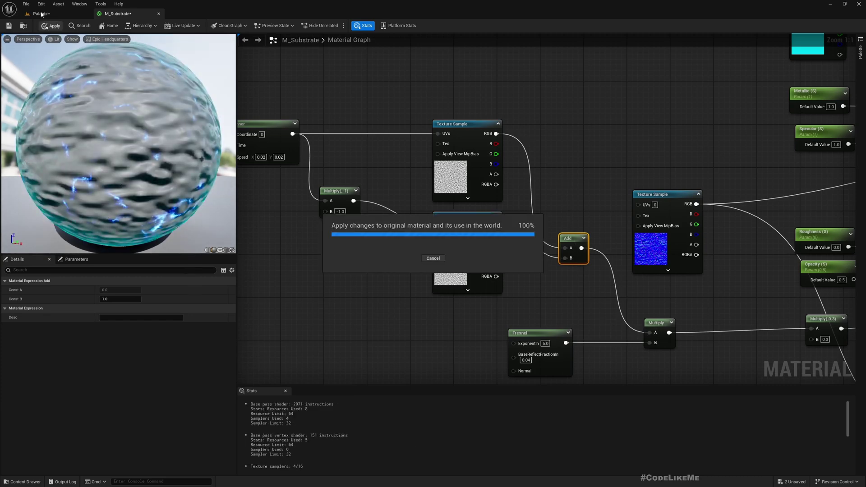
{"action": "left_click", "coordinate": [42, 13]}
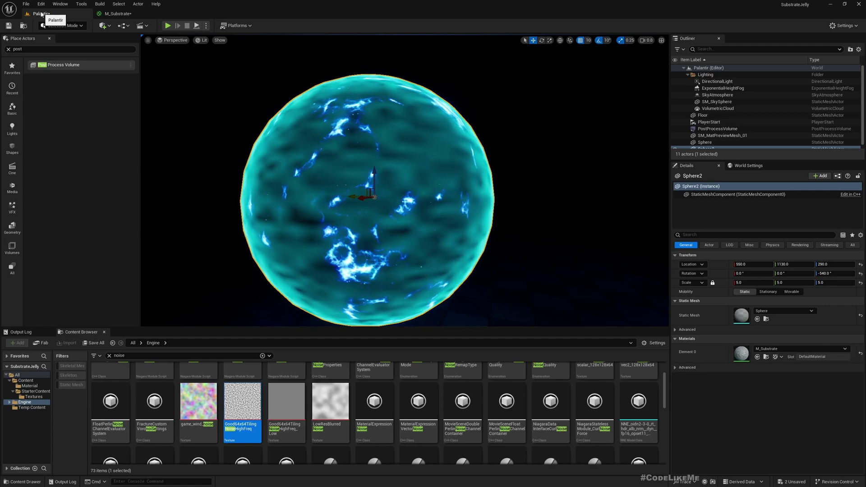
Replace the -1 Multiply node with a duplicate of the Panner, connected to the second noise Texture Sample's UVs and aligned with it.
{"action": "left_click", "coordinate": [119, 13]}
{"action": "right_click_drag", "start_coordinate": [327, 173], "coordinate": [481, 173]}
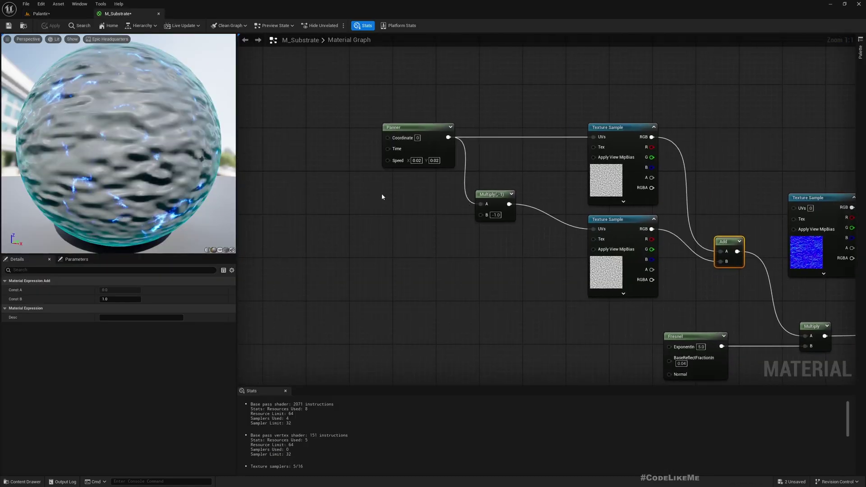
{"action": "left_click", "coordinate": [437, 230]}
{"action": "left_click", "coordinate": [401, 126]}
{"action": "key", "text": "ctrl+d"}
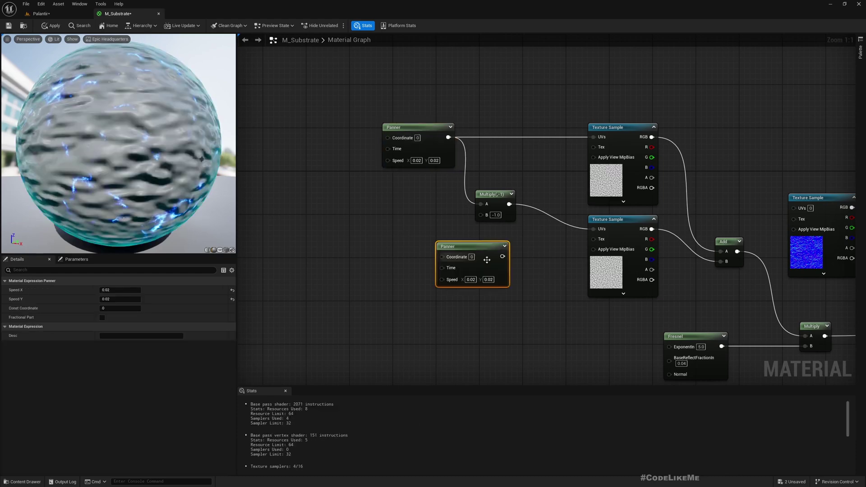
{"action": "left_click_drag", "start_coordinate": [480, 248], "coordinate": [436, 237]}
{"action": "left_click", "coordinate": [505, 221]}
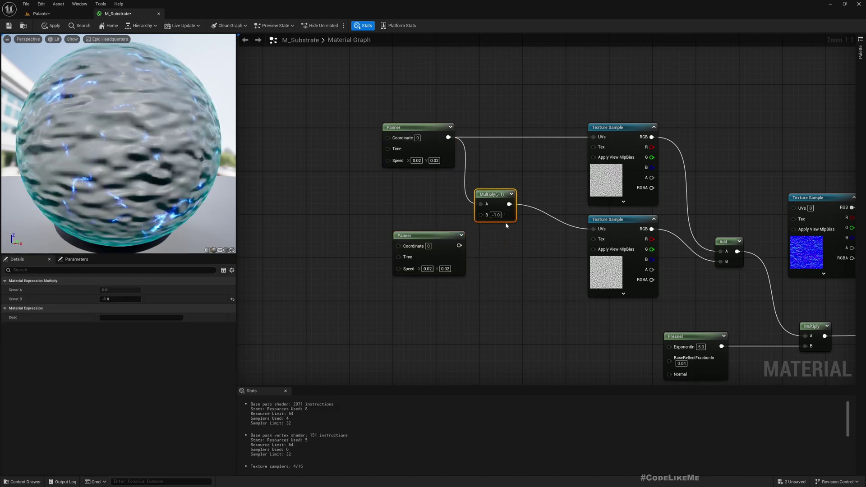
{"action": "key", "text": "Delete"}
{"action": "left_click_drag", "start_coordinate": [599, 232], "coordinate": [593, 230]}
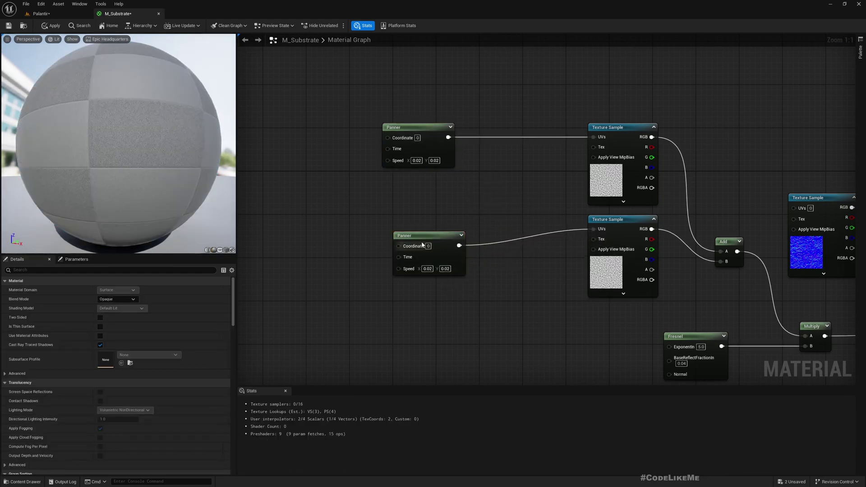
{"action": "left_click_drag", "start_coordinate": [434, 274], "coordinate": [423, 258]}
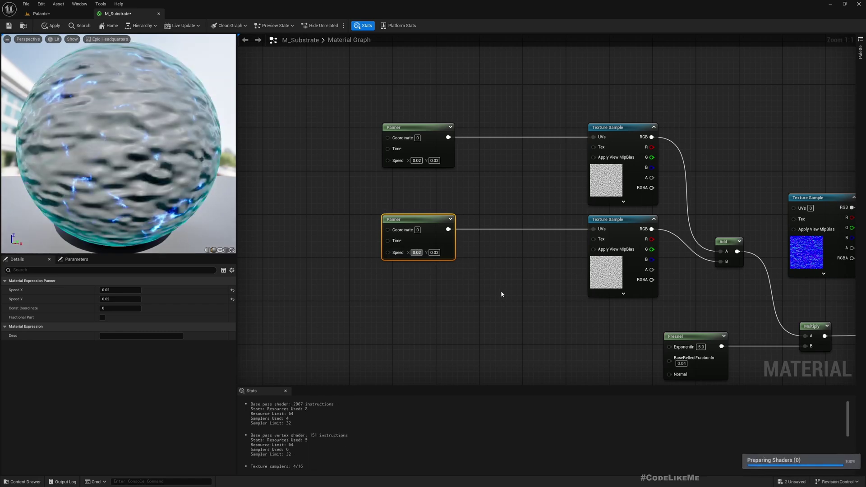
Set the duplicated Panner's speed to -0.02 in X and Y, and apply the material to check the sphere in the level.
{"action": "type", "text": "-0.02"}
{"action": "key", "text": "Return"}
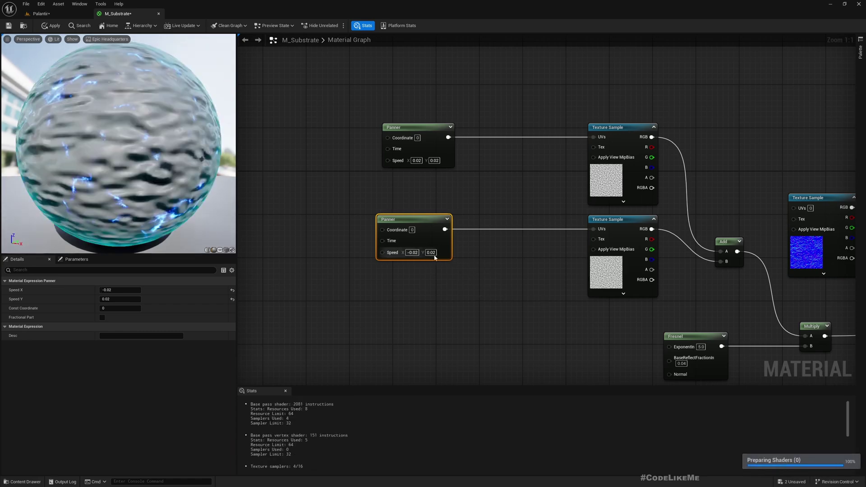
{"action": "type", "text": "-0.02"}
{"action": "key", "text": "Return"}
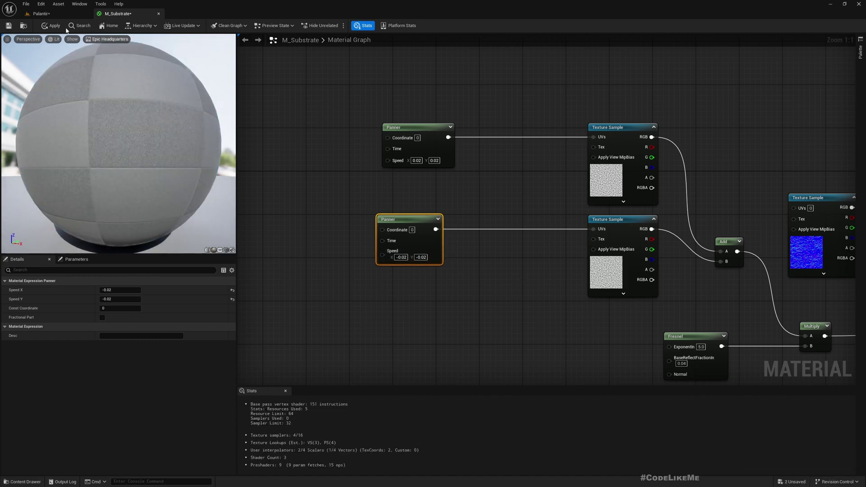
{"action": "left_click", "coordinate": [51, 26]}
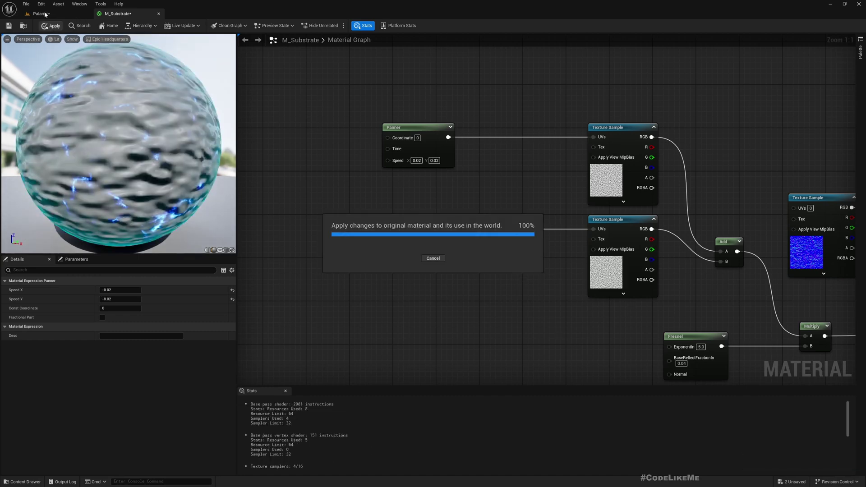
{"action": "left_click", "coordinate": [45, 14]}
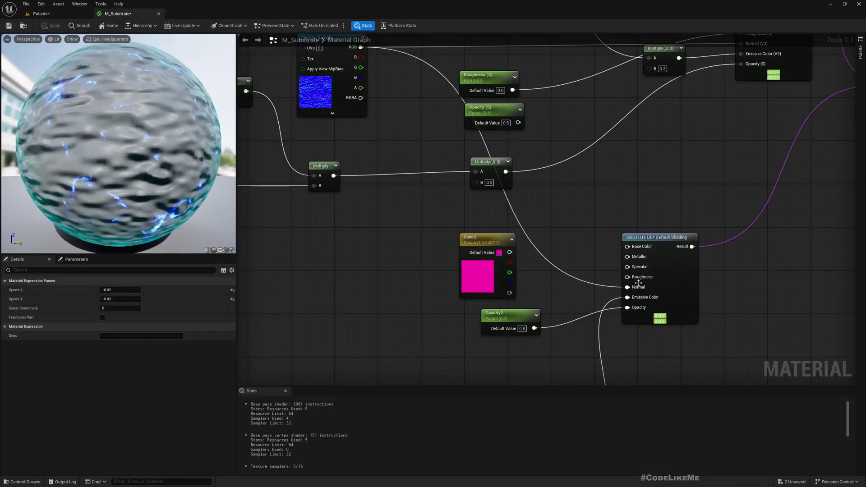
{"action": "right_click", "coordinate": [638, 280]}
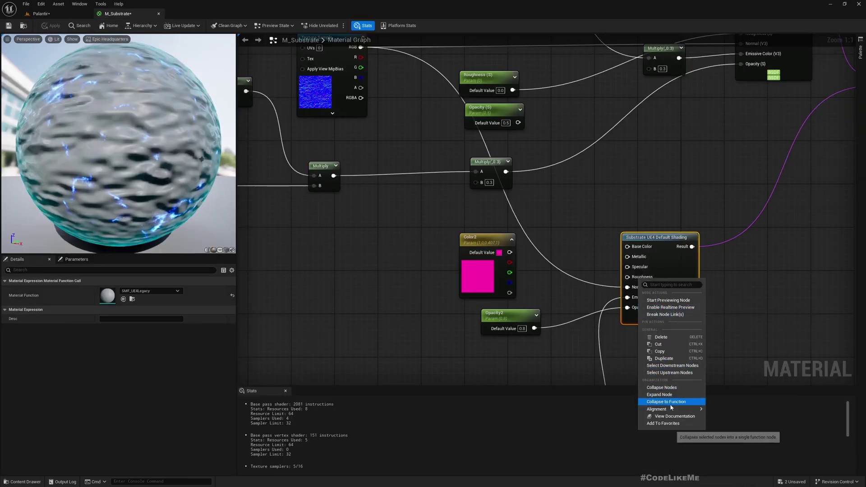
{"action": "left_click", "coordinate": [610, 281]}
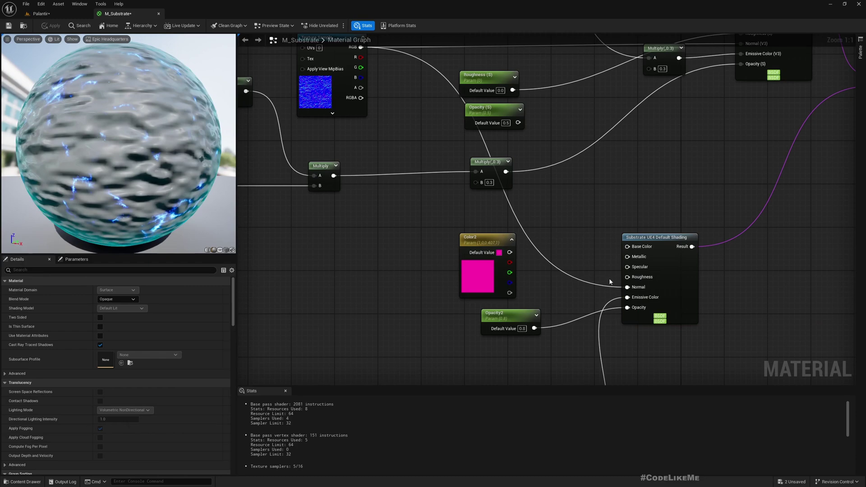
{"action": "right_click", "coordinate": [628, 280]}
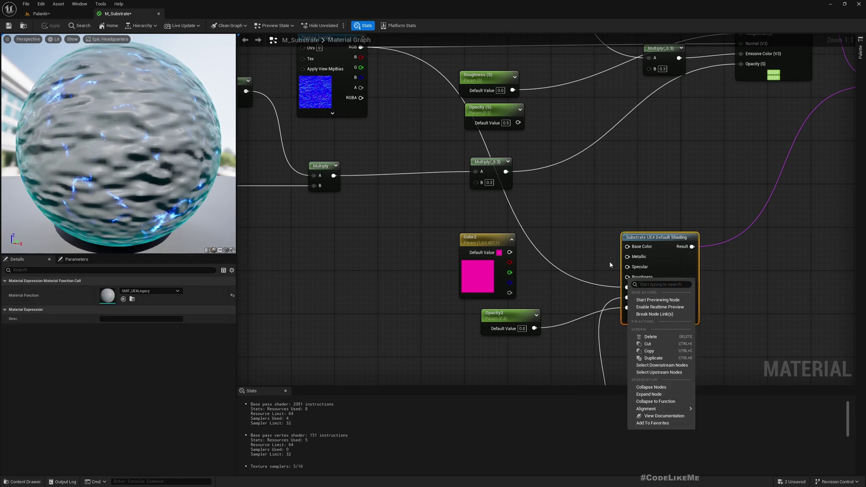
{"action": "left_click", "coordinate": [594, 247]}
Connect the Roughness parameter to the Roughness input of the lower Substrate UE4 Default Shading node and apply the material.
{"action": "right_click_drag", "start_coordinate": [563, 182], "coordinate": [555, 211]}
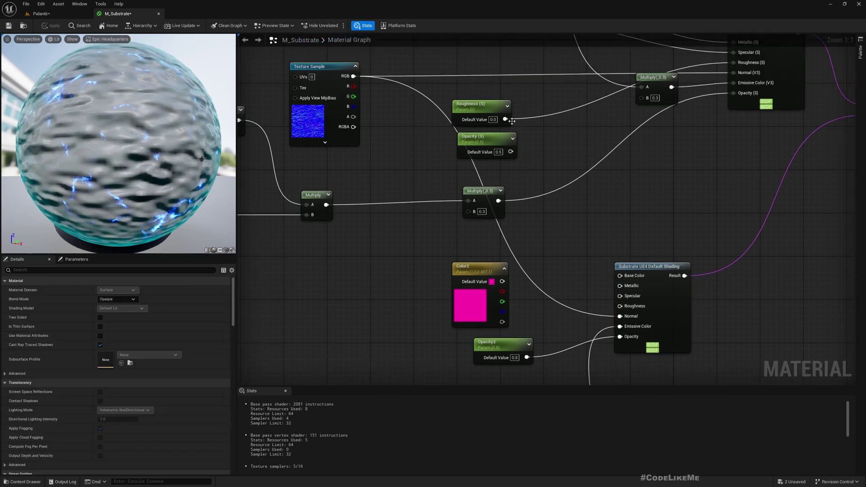
{"action": "left_click_drag", "start_coordinate": [506, 119], "coordinate": [621, 306]}
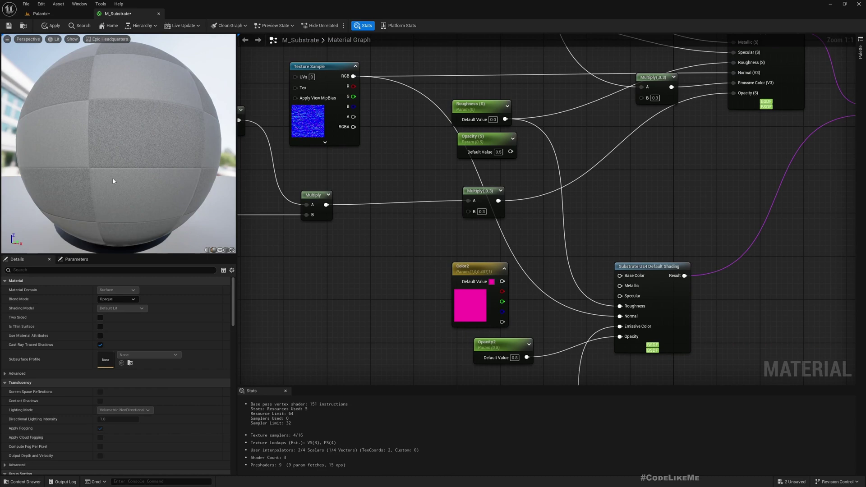
{"action": "left_click", "coordinate": [47, 27]}
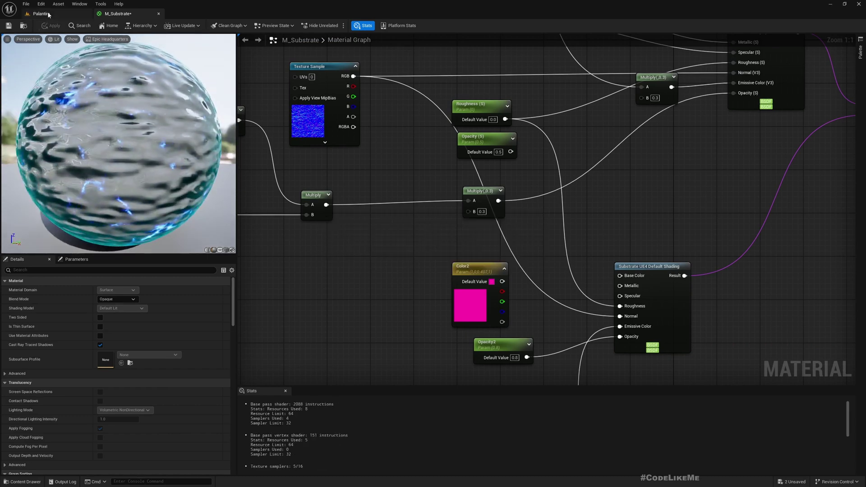
Inspect the sphere in the level in game view from close up and other angles, and frame it again.
{"action": "left_click", "coordinate": [48, 14]}
{"action": "right_click_drag", "start_coordinate": [405, 180], "coordinate": [407, 144]}
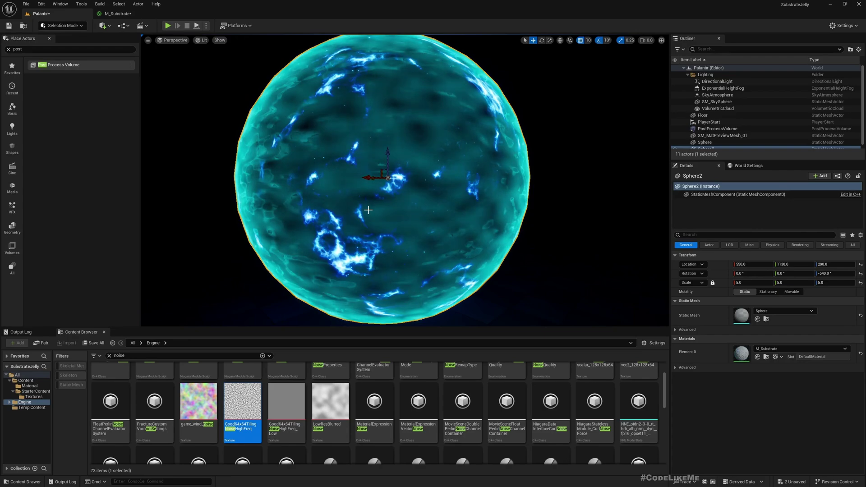
{"action": "key", "text": "g"}
{"action": "mouse_move", "coordinate": [393, 220]}
{"action": "right_mouse_down"}
{"action": "mouse_move", "coordinate": [398, 243]}
{"action": "mouse_move", "coordinate": [412, 241]}
{"action": "mouse_move", "coordinate": [383, 252]}
{"action": "mouse_move", "coordinate": [392, 220]}
{"action": "right_mouse_up"}
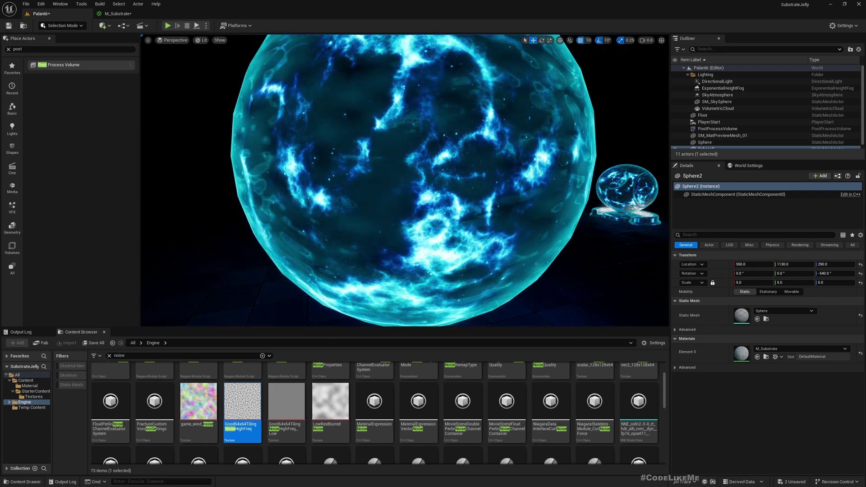
{"action": "key", "text": "w"}
{"action": "right_click_drag", "start_coordinate": [428, 190], "coordinate": [450, 206]}
{"action": "key", "text": "f"}
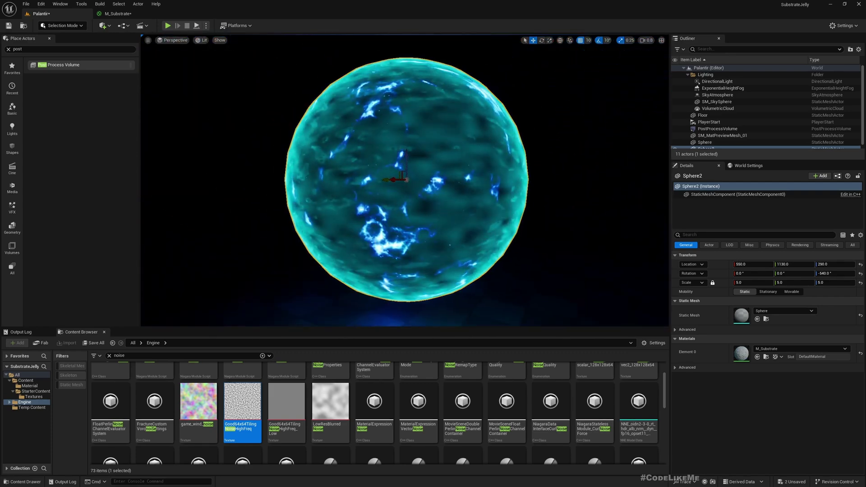
Add the LowResBlurredNoise texture to the M_Substrate graph as a Texture Sample below the Reflection Vector chain.
{"action": "left_click", "coordinate": [116, 13]}
{"action": "scroll", "coordinate": [350, 138], "scroll_direction": "down", "scroll_amount": 5}
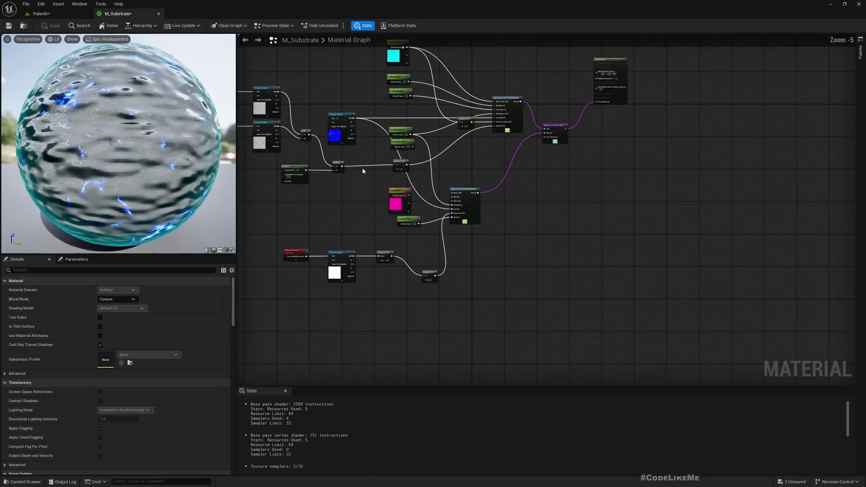
{"action": "right_click_drag", "start_coordinate": [331, 185], "coordinate": [434, 192]}
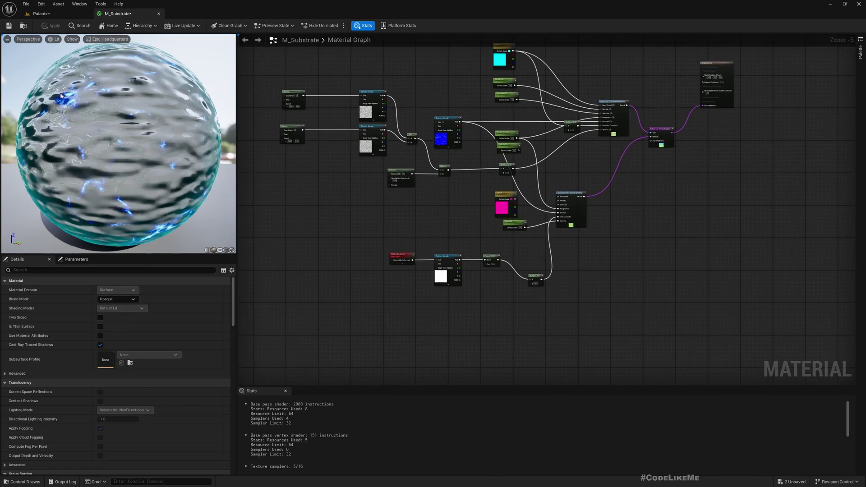
{"action": "left_click", "coordinate": [42, 14]}
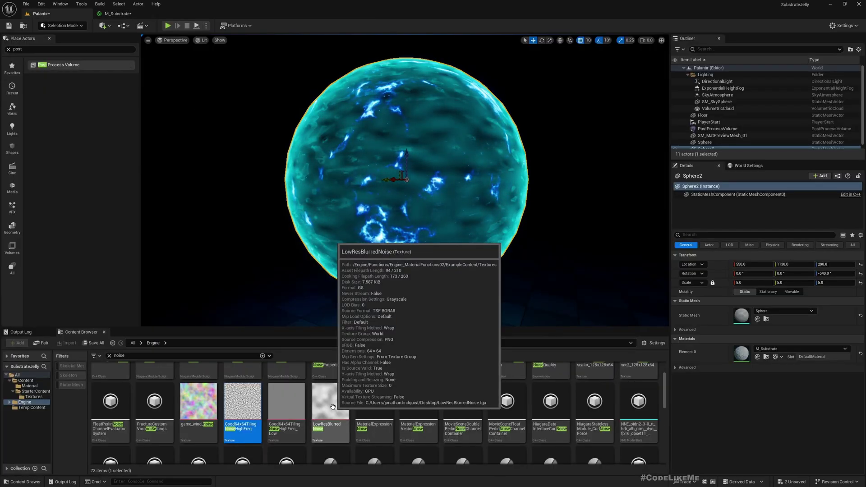
{"action": "left_click_drag", "start_coordinate": [332, 407], "coordinate": [348, 316]}
{"action": "scroll", "coordinate": [465, 315], "scroll_direction": "up", "scroll_amount": 6}
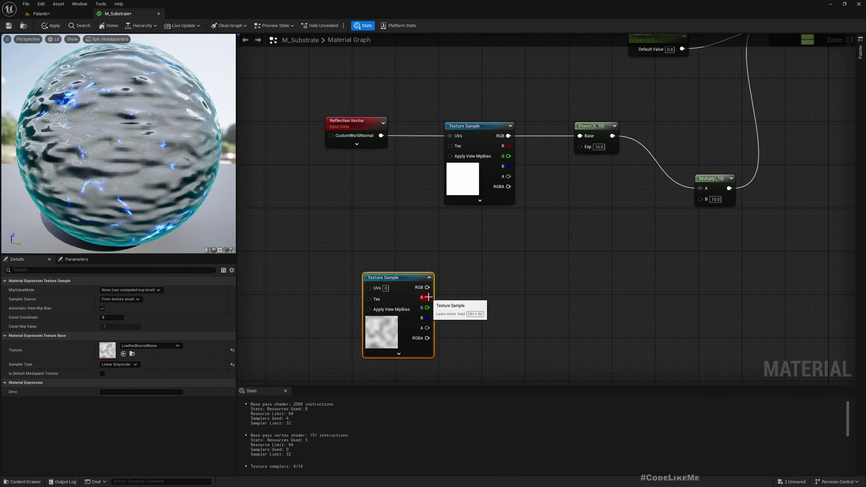
Multiply the blurred noise sample's R output by 10 and connect the result to Power's Exp and the emissive Multiply's B.
{"action": "left_click_drag", "start_coordinate": [425, 298], "coordinate": [487, 299]}
{"action": "type", "text": "multiply"}
{"action": "key", "text": "Return"}
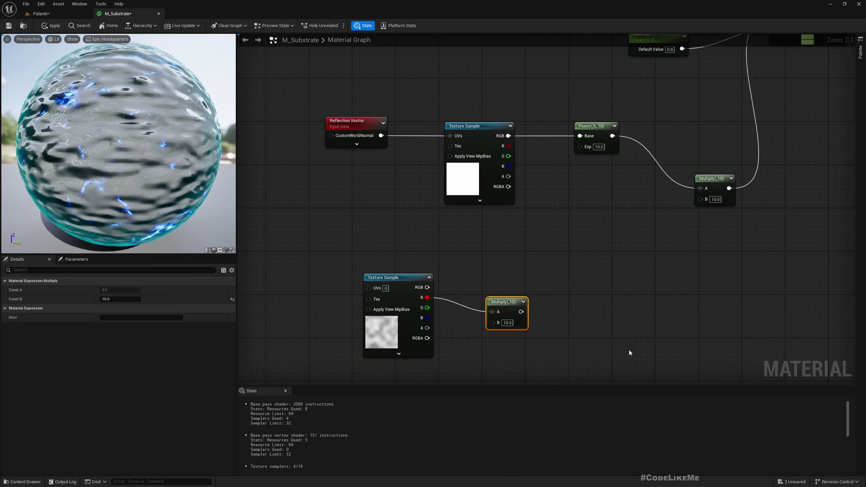
{"action": "left_click_drag", "start_coordinate": [521, 312], "coordinate": [579, 147]}
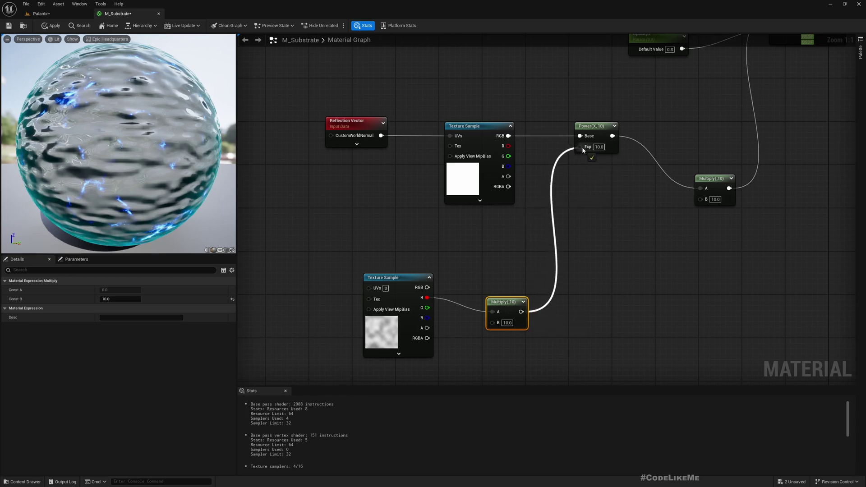
{"action": "left_click_drag", "start_coordinate": [512, 309], "coordinate": [701, 199]}
Straighten the connection between the blurred noise sample and its Multiply node, and rotate the preview to inspect the sphere.
{"action": "left_click_drag", "start_coordinate": [378, 236], "coordinate": [535, 302]}
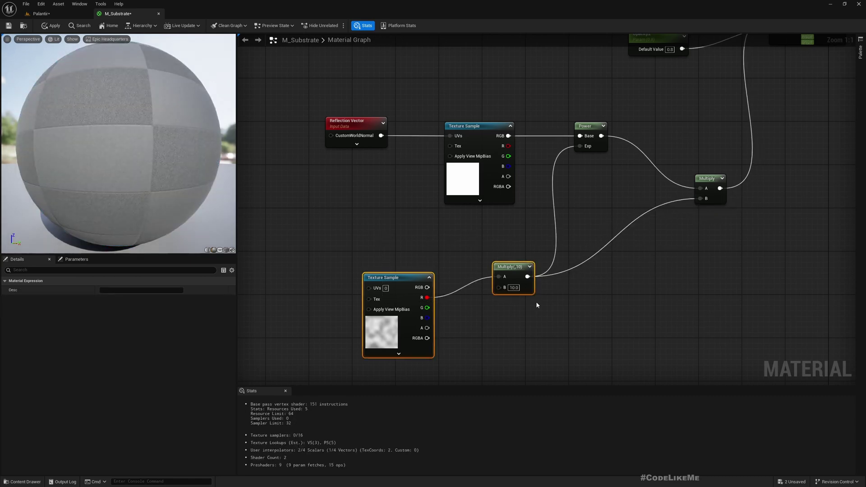
{"action": "key", "text": "q"}
{"action": "right_click_drag", "start_coordinate": [491, 314], "coordinate": [577, 318]}
{"action": "left_click_drag", "start_coordinate": [112, 189], "coordinate": [175, 190]}
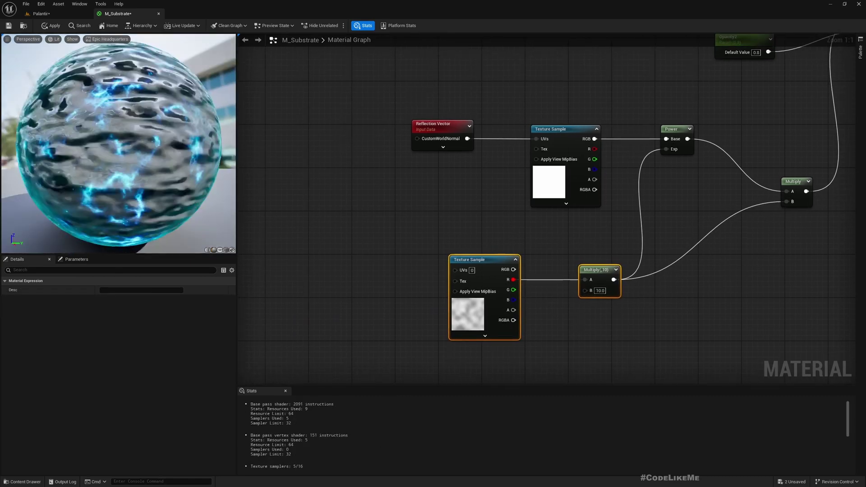
Add a Panner connected to the blurred noise Texture Sample's UVs and place it in line with the sample.
{"action": "right_click_drag", "start_coordinate": [335, 260], "coordinate": [455, 266]}
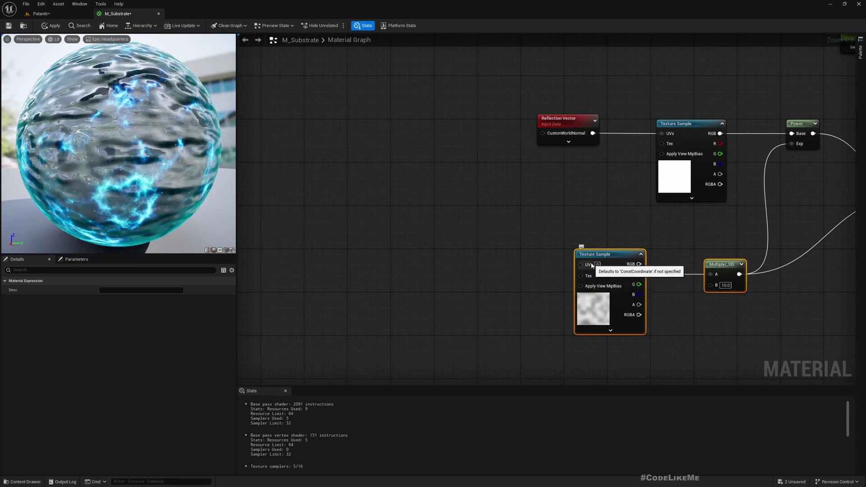
{"action": "right_click", "coordinate": [496, 267]}
{"action": "type", "text": "panner"}
{"action": "key", "text": "Return"}
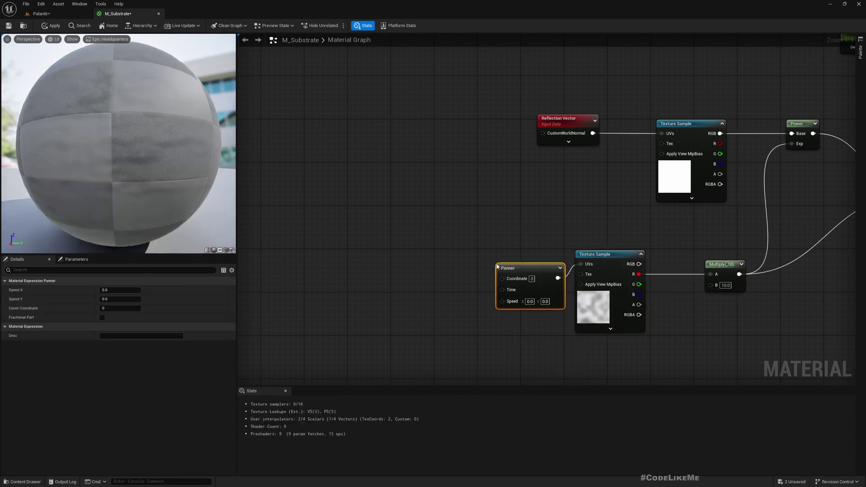
{"action": "left_click_drag", "start_coordinate": [532, 272], "coordinate": [442, 258]}
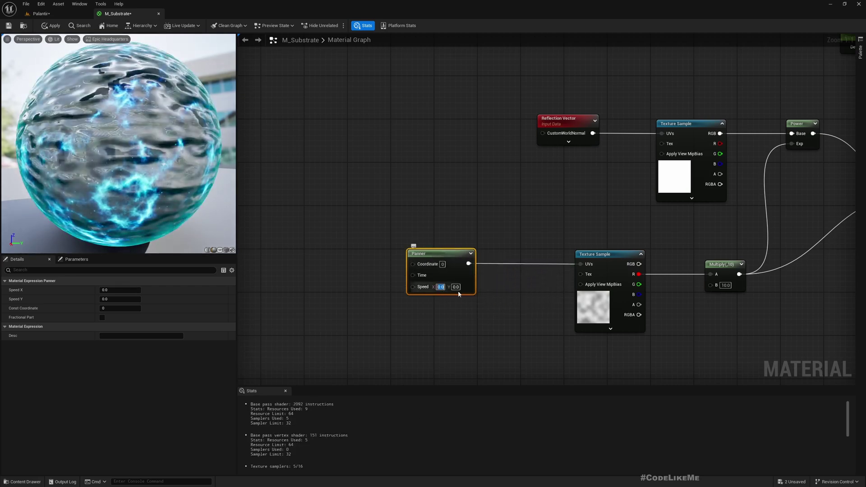
Set the new Panner's X speed to 0.1 and apply the material.
{"action": "type", "text": "0.1"}
{"action": "key", "text": "Return"}
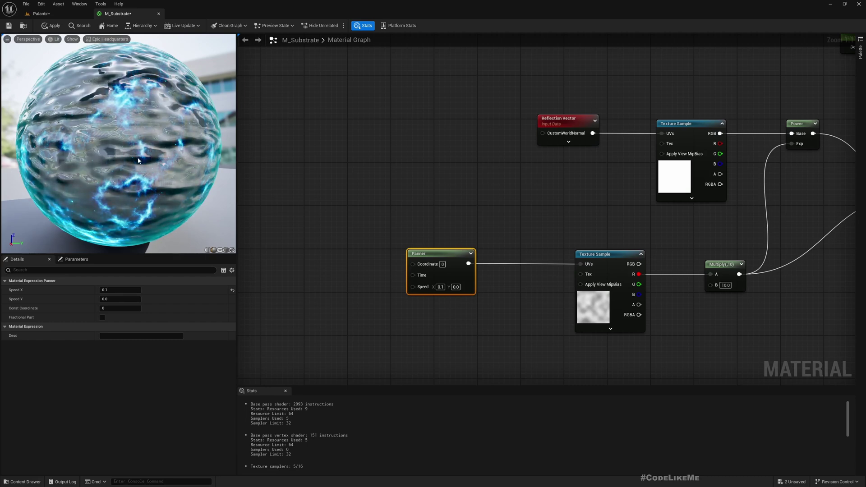
{"action": "left_click", "coordinate": [50, 26]}
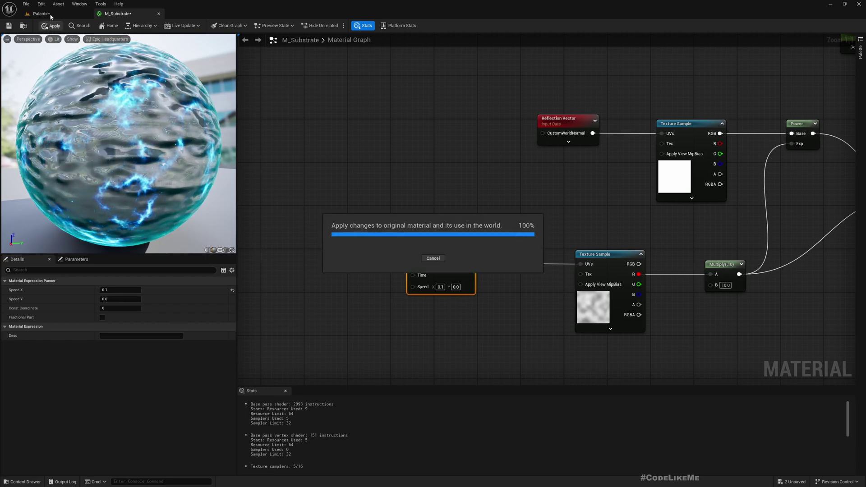
Return to the Palantir level, maximize the viewport to full screen, and inspect the animated orb material on the spheres from several angles.
{"action": "left_click", "coordinate": [49, 12]}
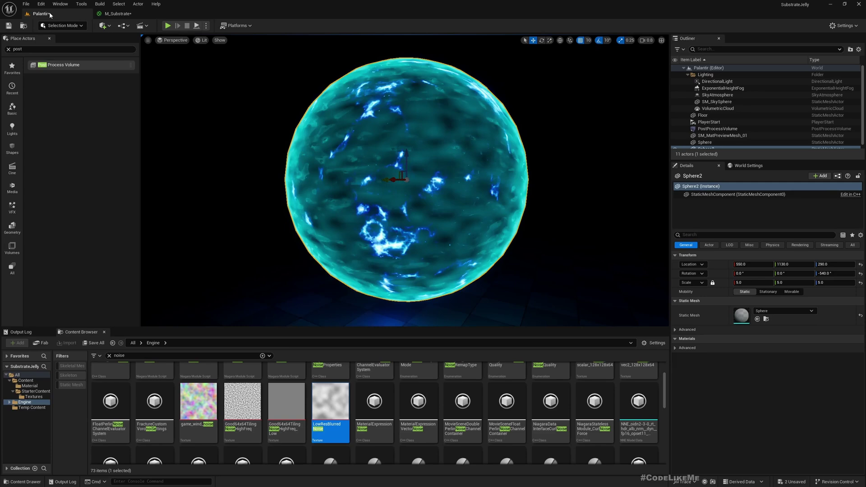
{"action": "mouse_move", "coordinate": [416, 164]}
{"action": "left_mouse_down"}
{"action": "mouse_move", "coordinate": [416, 189]}
{"action": "mouse_move", "coordinate": [432, 164]}
{"action": "left_mouse_up"}
{"action": "key", "text": "F11"}
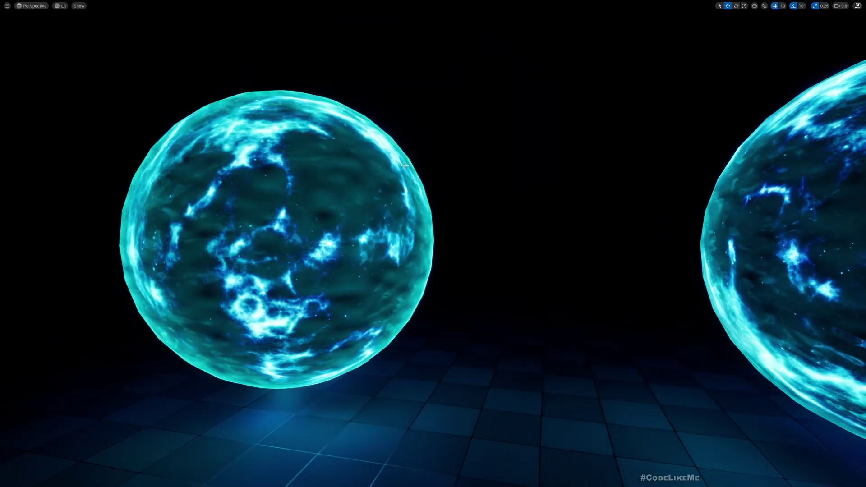
{"action": "right_click_drag", "start_coordinate": [416, 163], "coordinate": [478, 167]}
{"action": "right_click", "coordinate": [323, 190]}
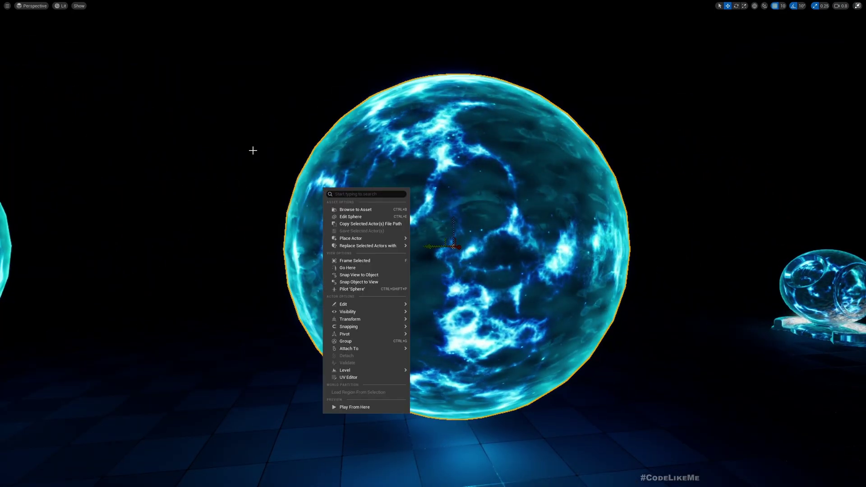
{"action": "right_click_drag", "start_coordinate": [252, 150], "coordinate": [281, 161]}
{"action": "key", "text": "w"}
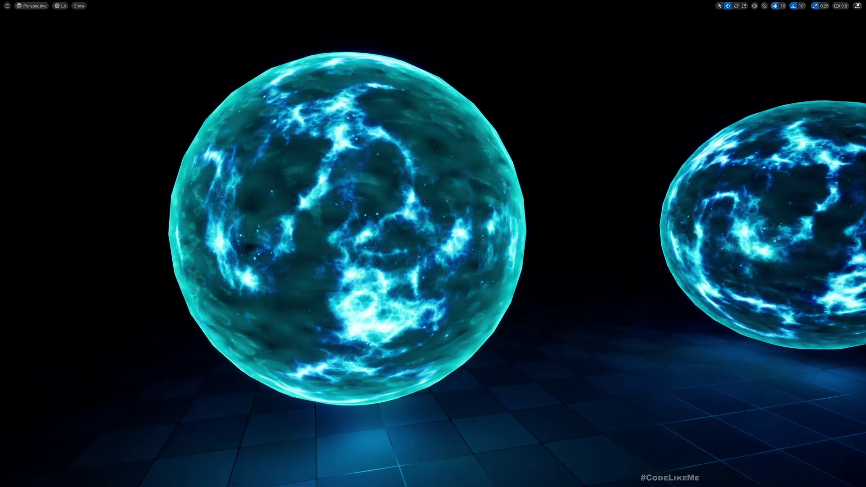
{"action": "right_click_drag", "start_coordinate": [198, 129], "coordinate": [197, 128]}
{"action": "key", "text": "w"}
{"action": "key", "text": "w"}
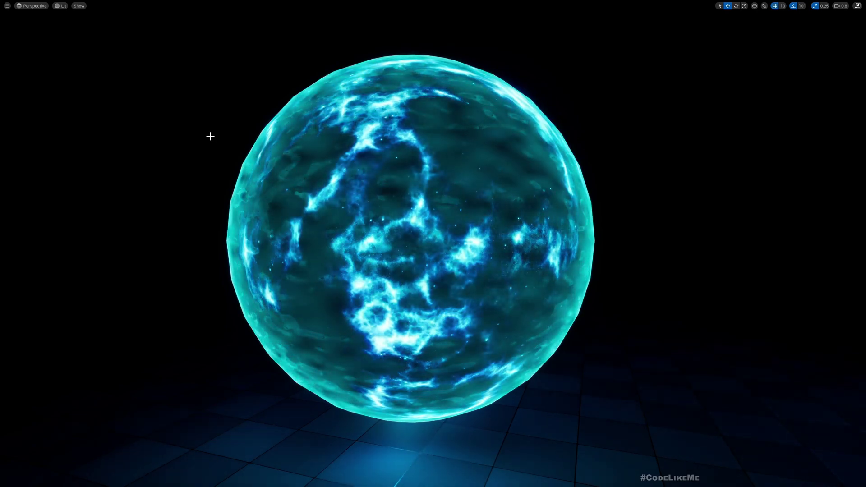
{"action": "mouse_move", "coordinate": [254, 151]}
{"action": "right_mouse_down"}
{"action": "mouse_move", "coordinate": [233, 143]}
{"action": "mouse_move", "coordinate": [242, 153]}
{"action": "right_mouse_up"}
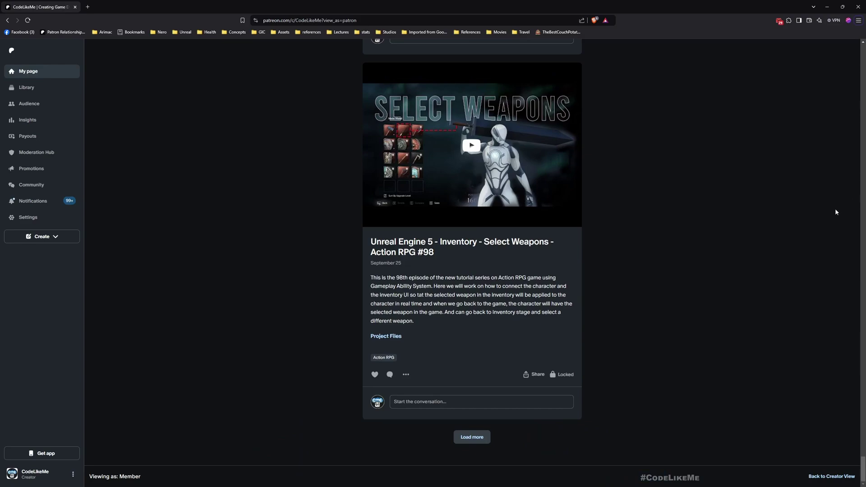
{"action": "scroll", "coordinate": [761, 266], "scroll_direction": "up", "scroll_amount": 3}
{"action": "scroll", "coordinate": [761, 266], "scroll_direction": "up", "scroll_amount": 20}
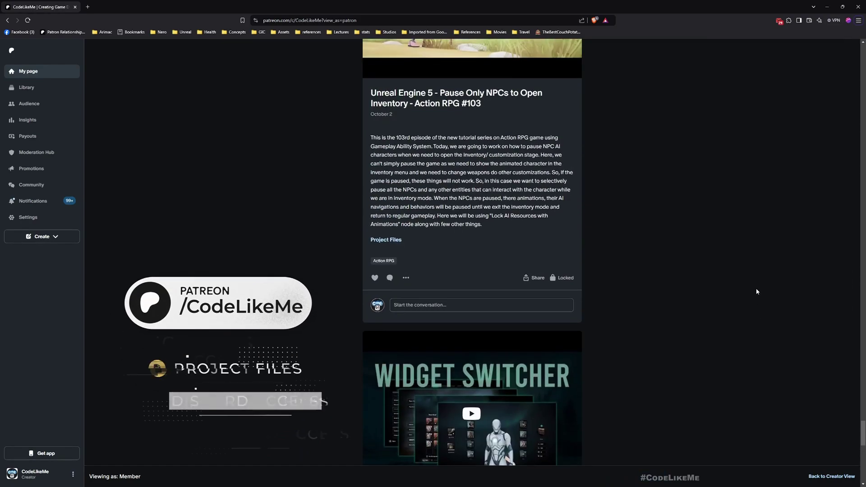
{"action": "scroll", "coordinate": [752, 299], "scroll_direction": "up", "scroll_amount": 20}
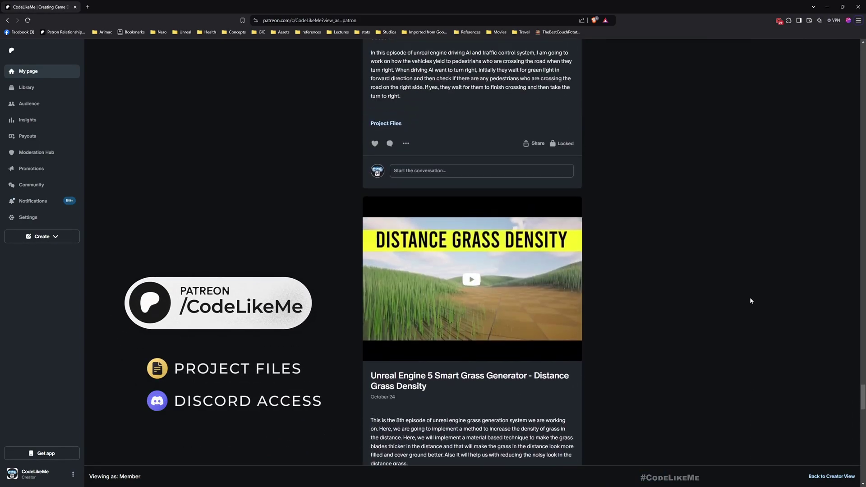
{"action": "scroll", "coordinate": [750, 301], "scroll_direction": "up", "scroll_amount": 20}
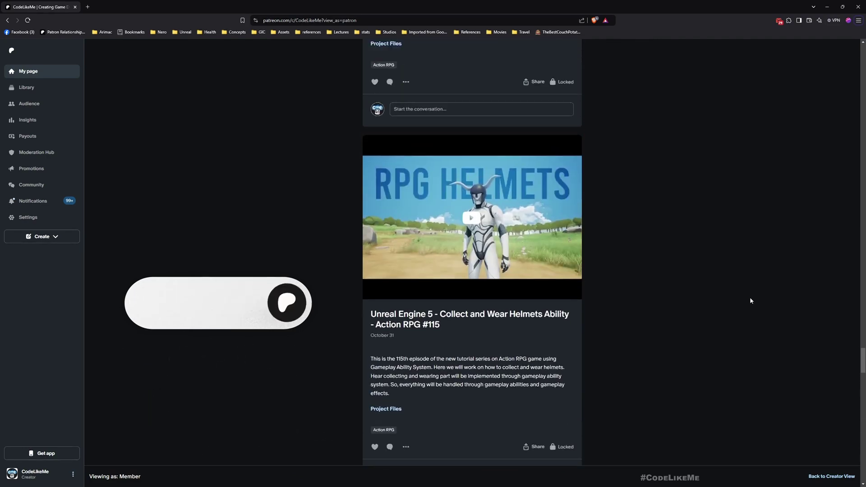
{"action": "scroll", "coordinate": [750, 301], "scroll_direction": "up", "scroll_amount": 15}
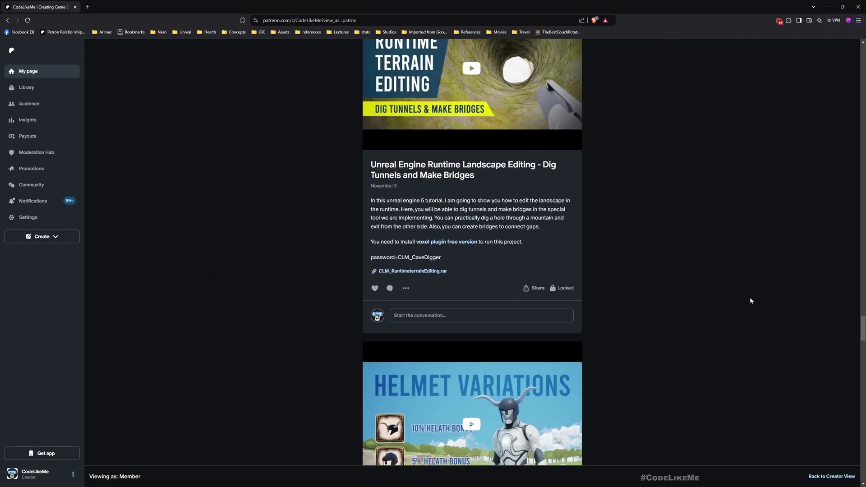